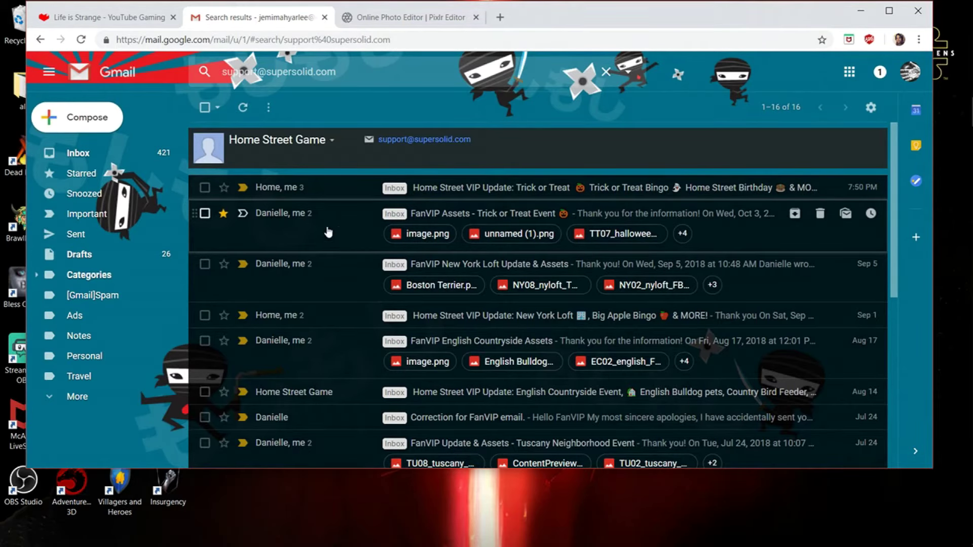
- Open the Trick or Treat Event email and download its 4.0 MB Youtube Assets zip attachment
click(357, 236)
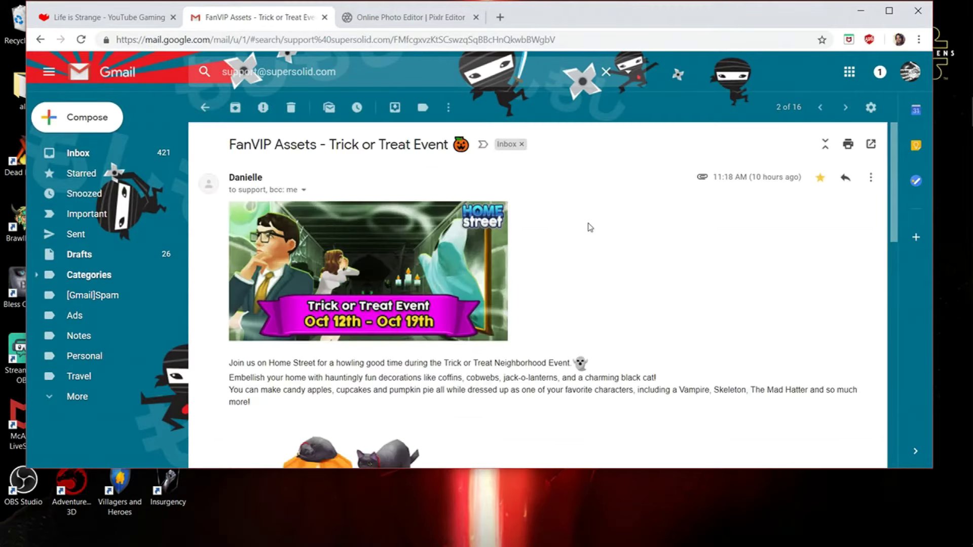
scroll(571, 230, down, 5)
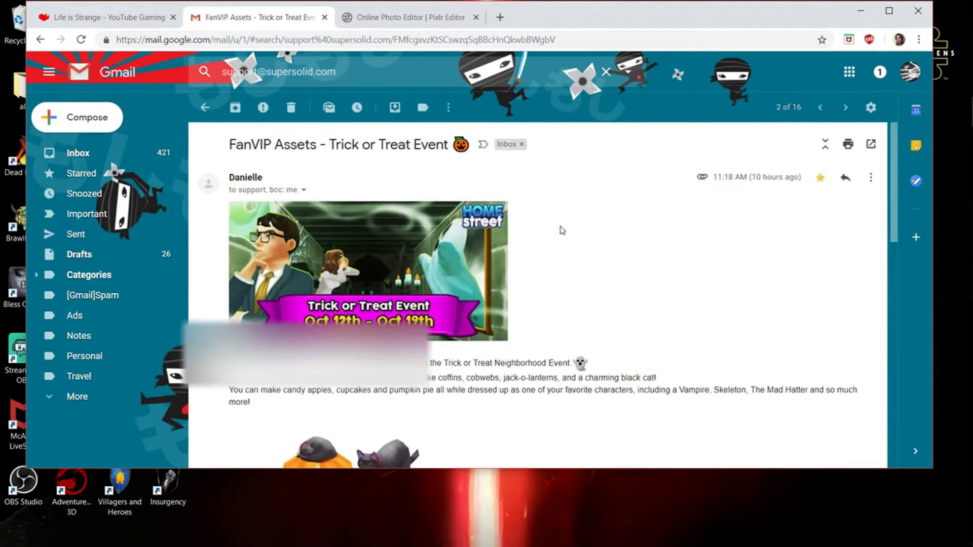
scroll(561, 228, down, 15)
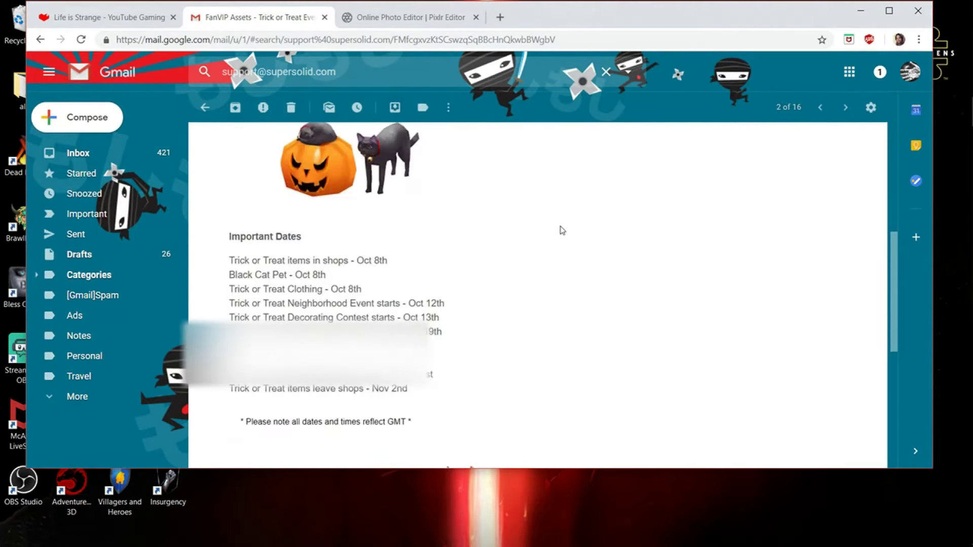
mouse_move(737, 253)
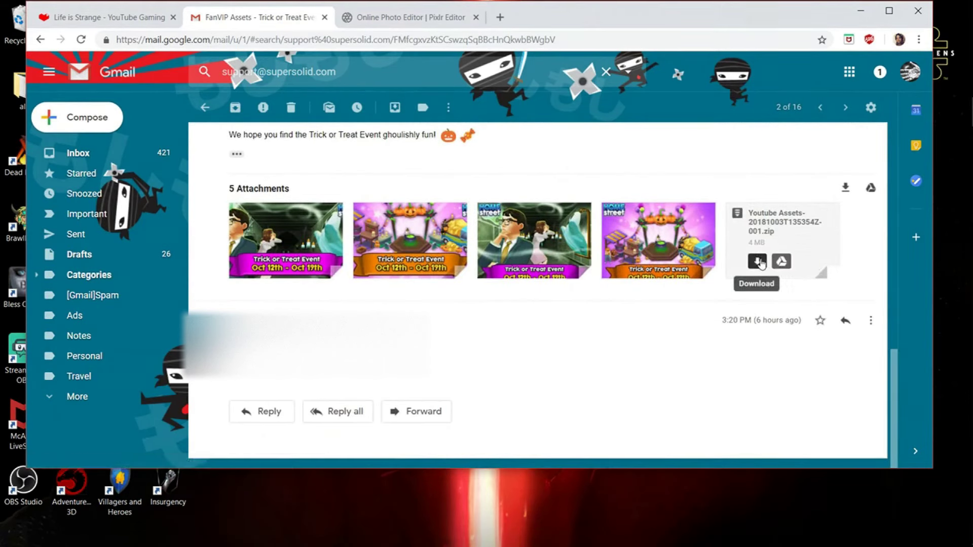
click(759, 264)
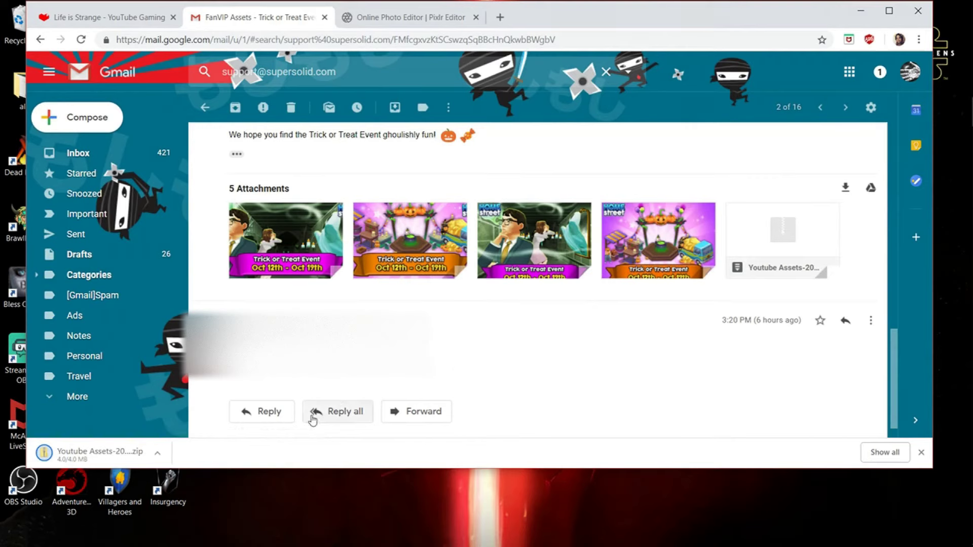
- Show the downloaded Youtube Assets zip in Downloads, move it into home street, then close Explorer
click(157, 453)
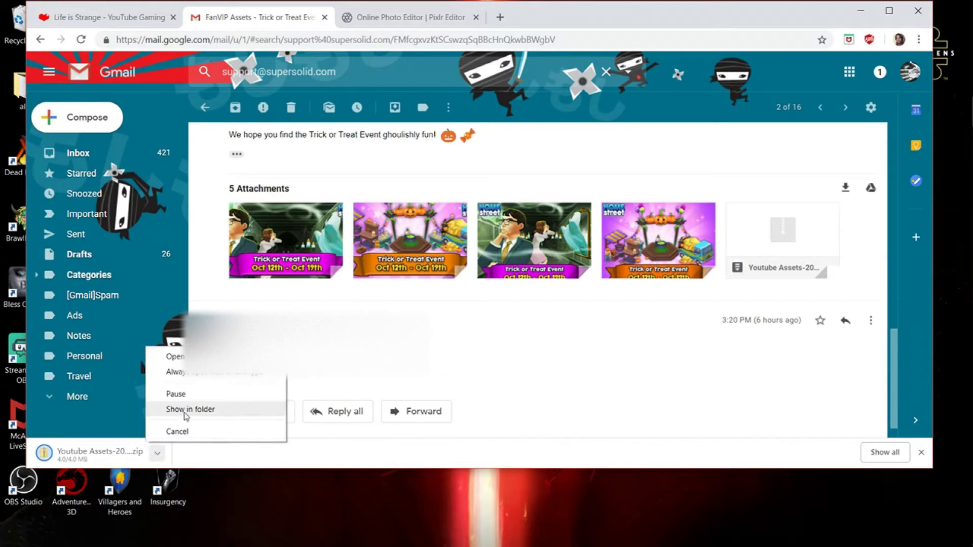
click(185, 407)
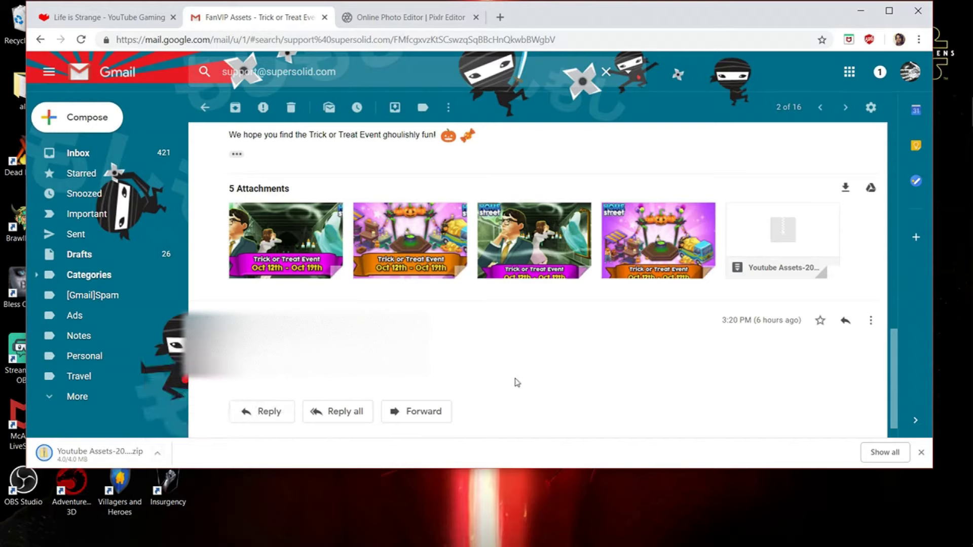
click(158, 459)
click(183, 517)
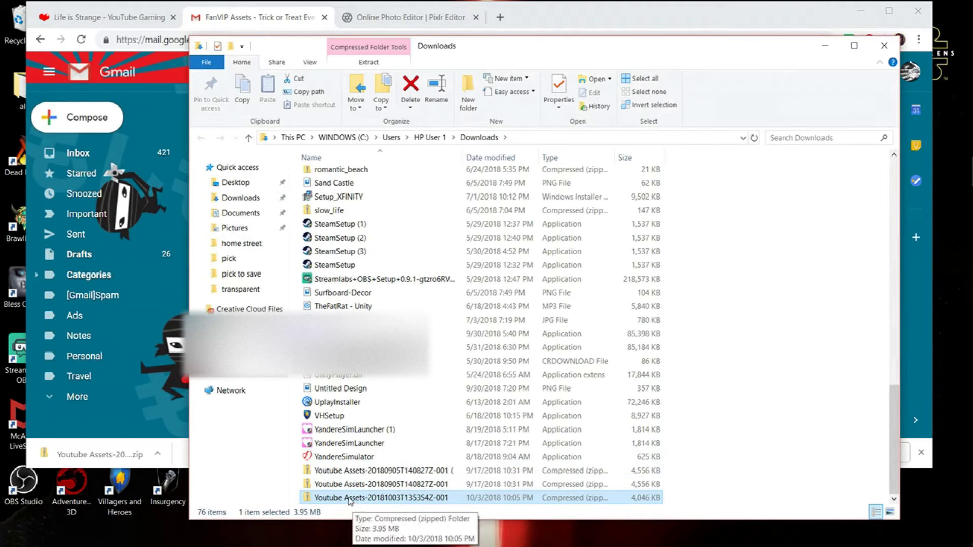
drag(349, 501, 259, 248)
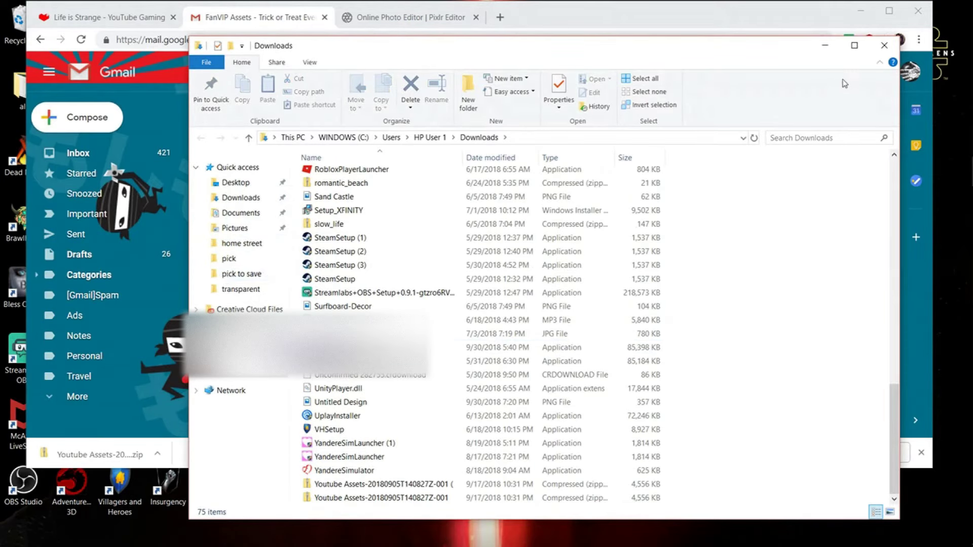
click(884, 45)
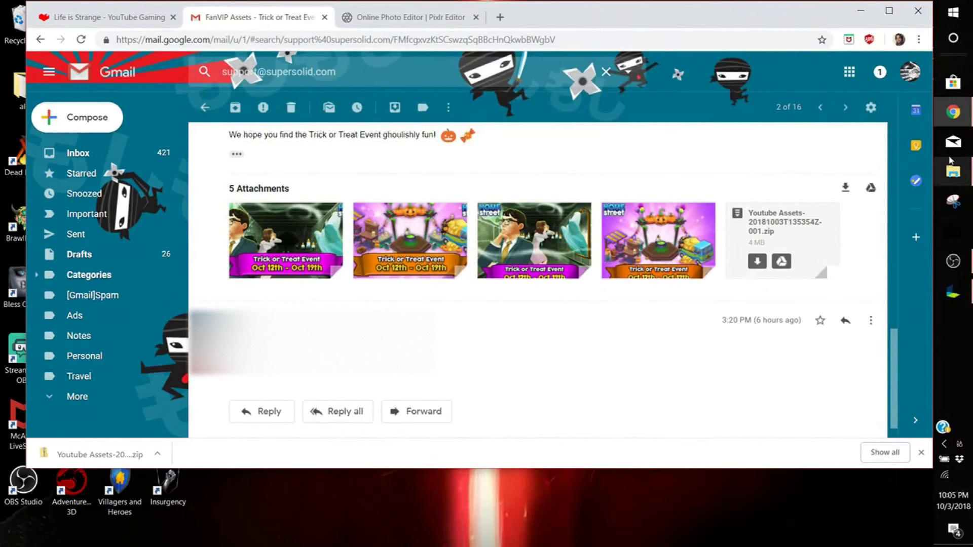
- Bring up the home street folder and open the Youtube Assets zip inside it
click(957, 172)
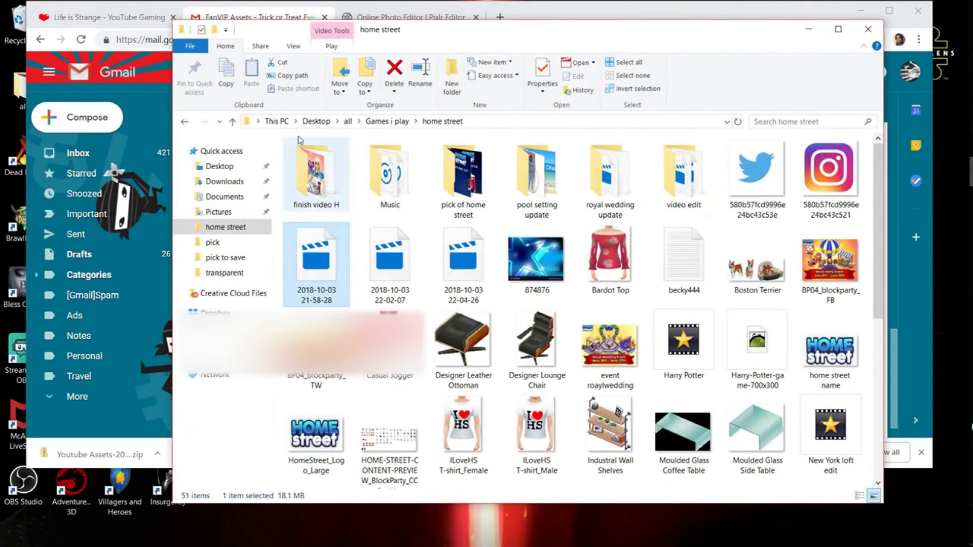
click(234, 241)
click(225, 227)
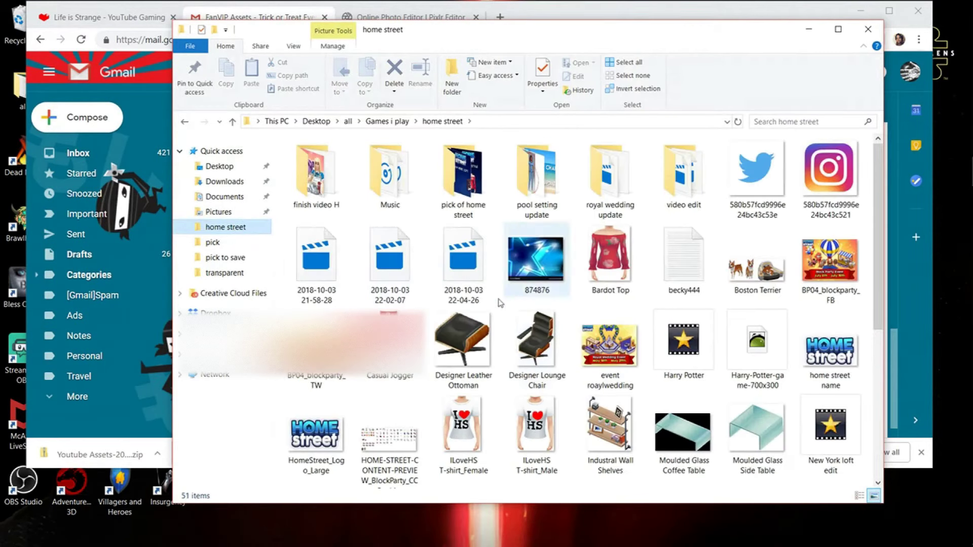
scroll(483, 259, down, 5)
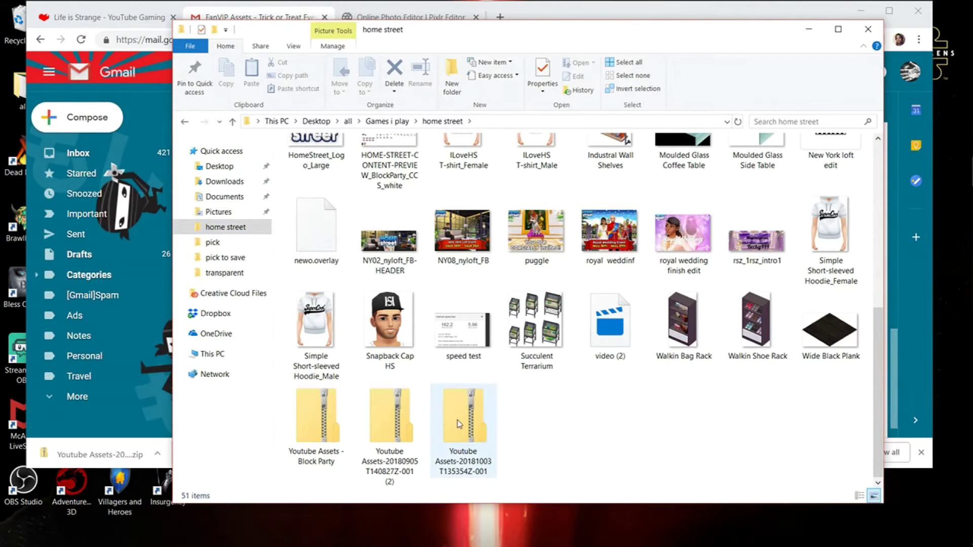
click(470, 425)
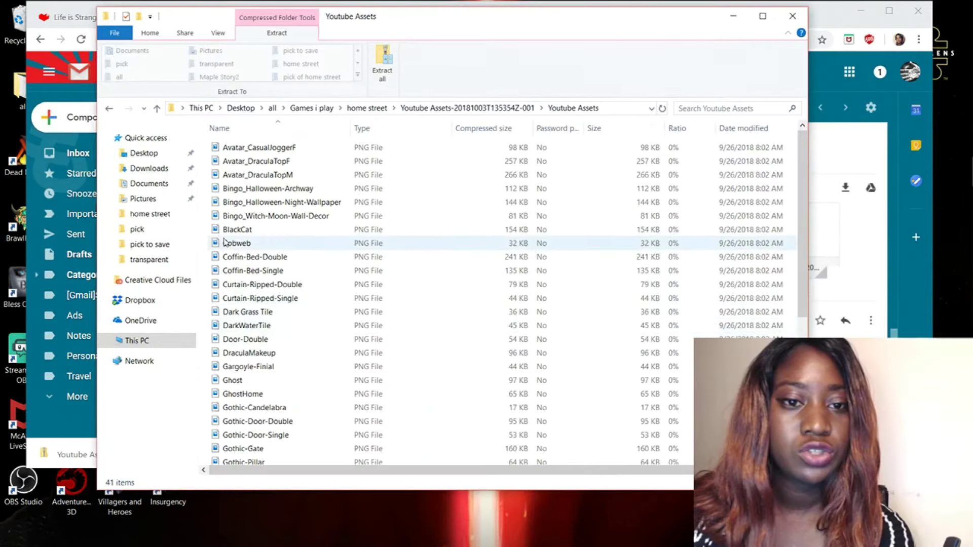
- Select the Halloween PNG images in the zip and copy them into home street
drag(204, 147, 435, 457)
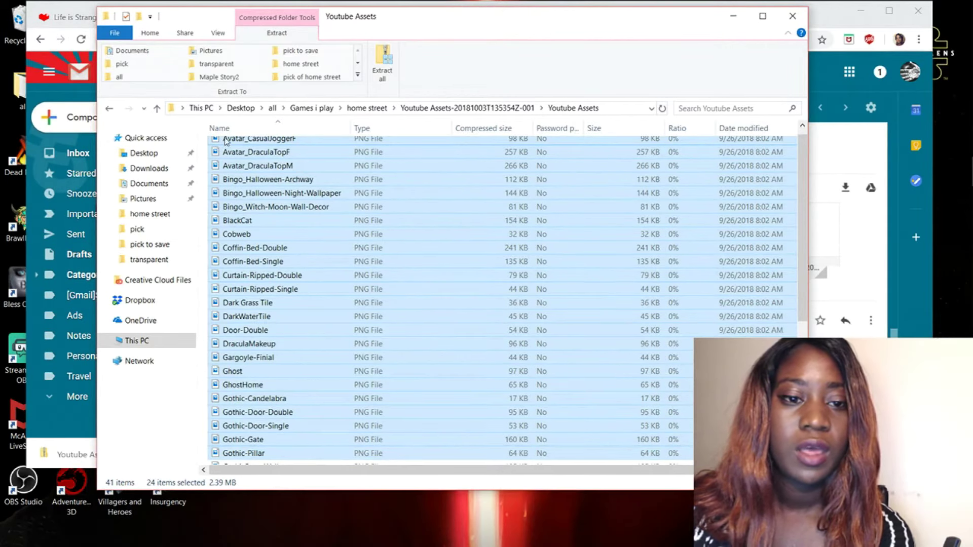
drag(227, 145, 270, 287)
click(187, 409)
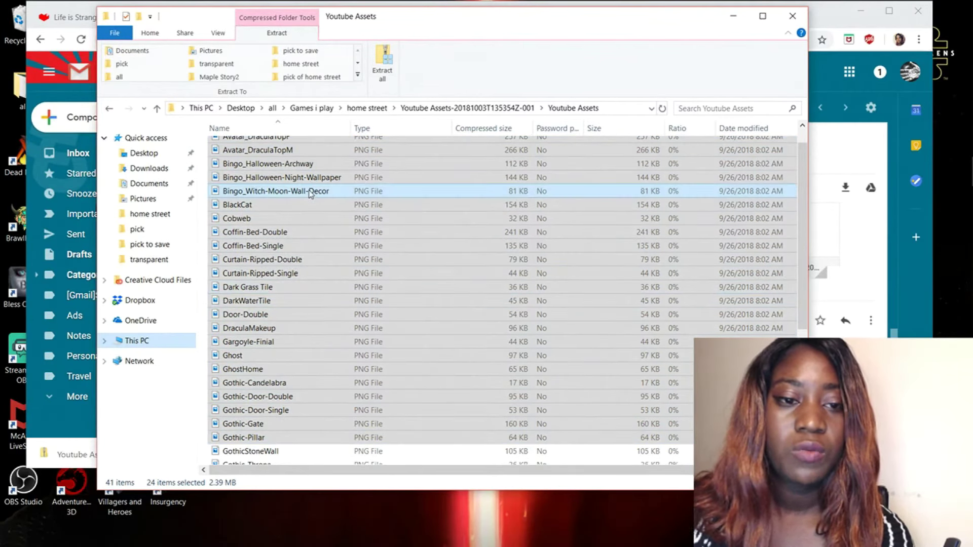
click(159, 215)
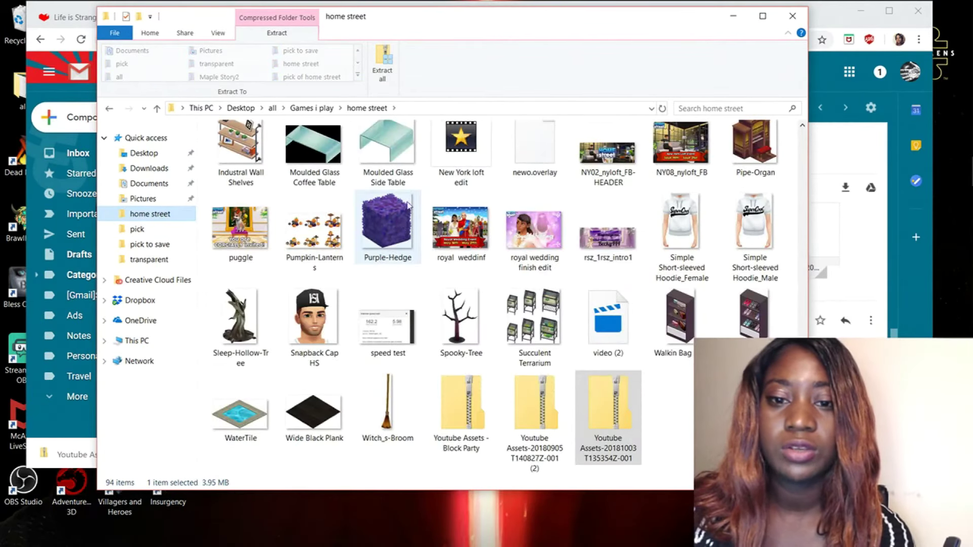
- Check the extracted files in home street, select Gothic-Gate, and minimize the Explorer window
scroll(388, 209, up, 15)
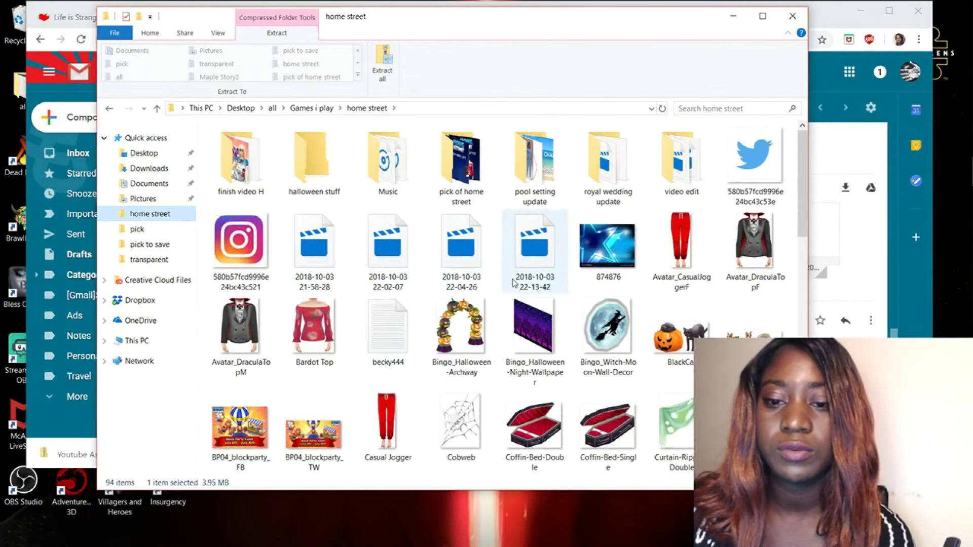
scroll(535, 243, down, 8)
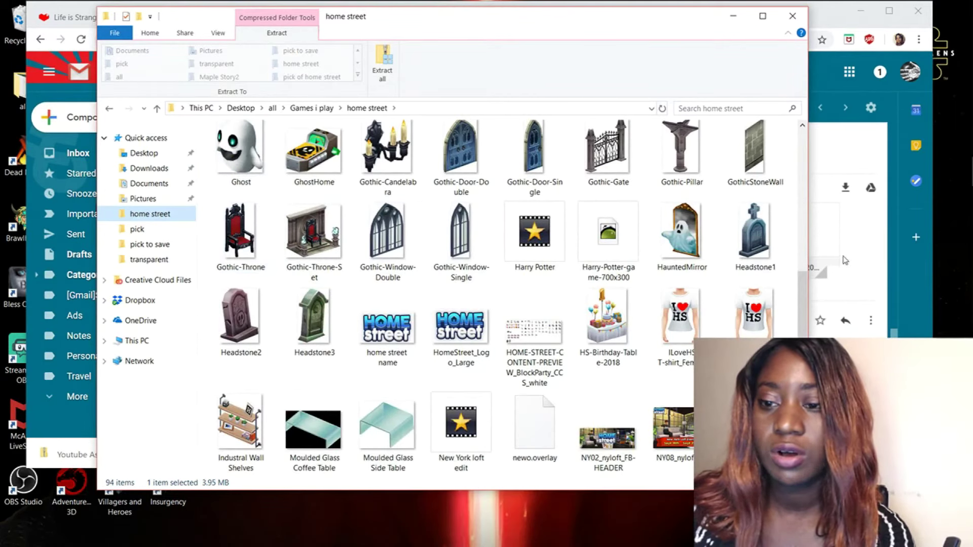
click(599, 155)
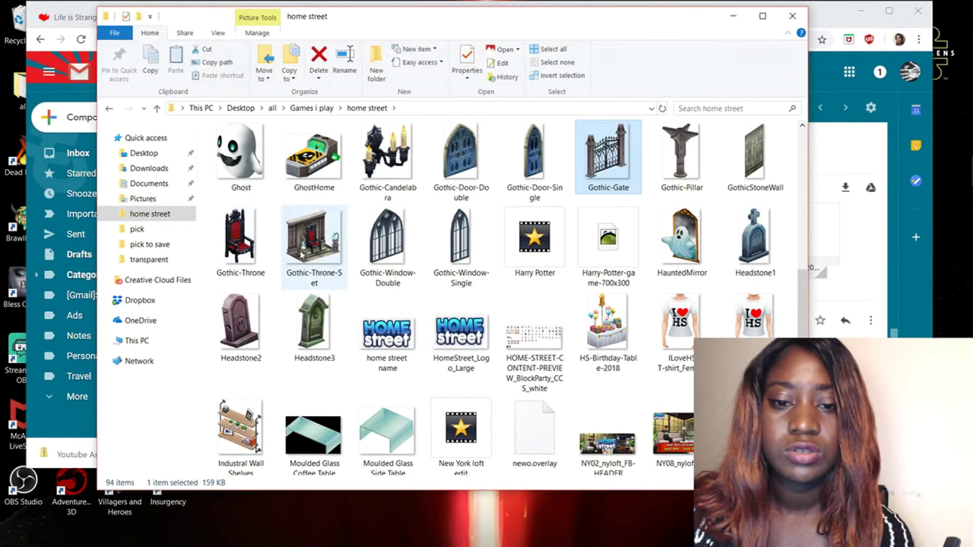
scroll(375, 274, up, 3)
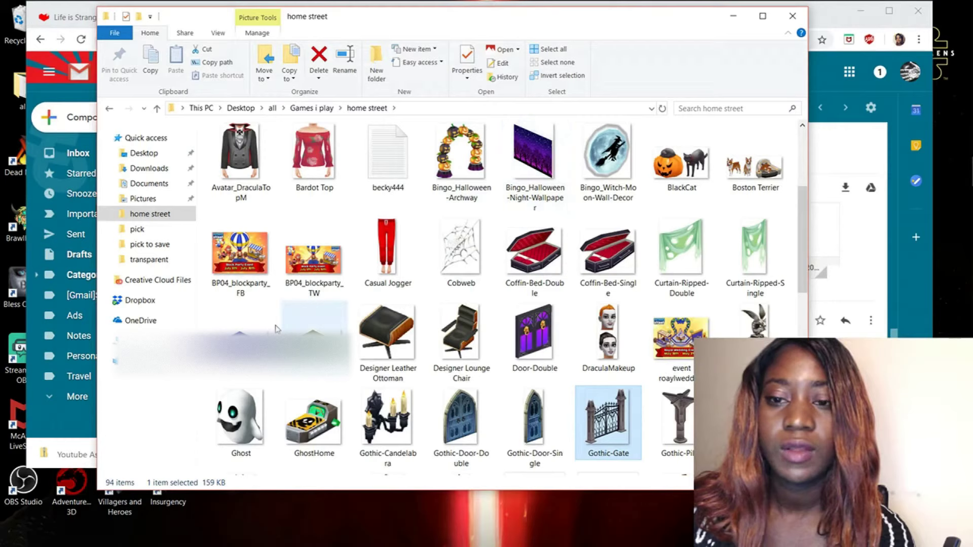
click(734, 16)
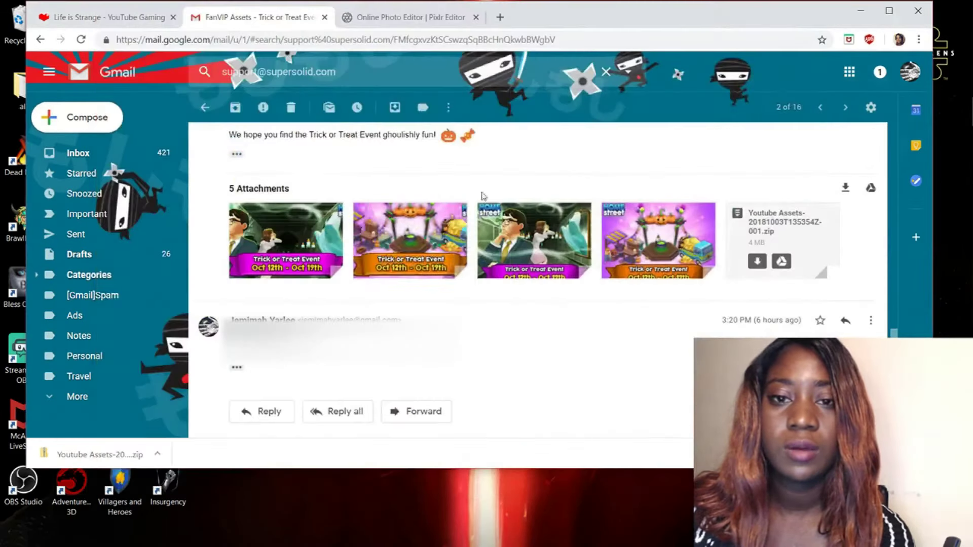
- In Pixlr, create a new transparent image using the 640 x 480 preset
click(415, 15)
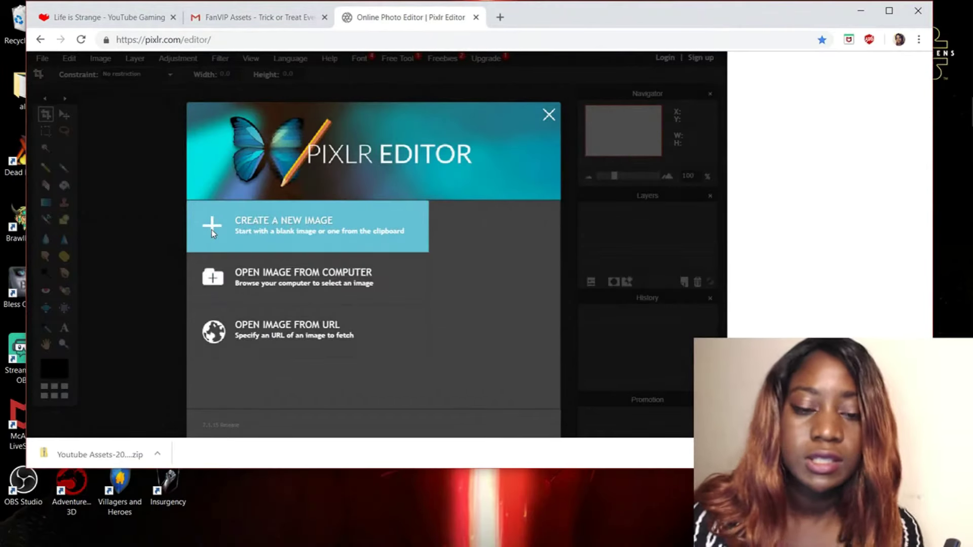
click(212, 230)
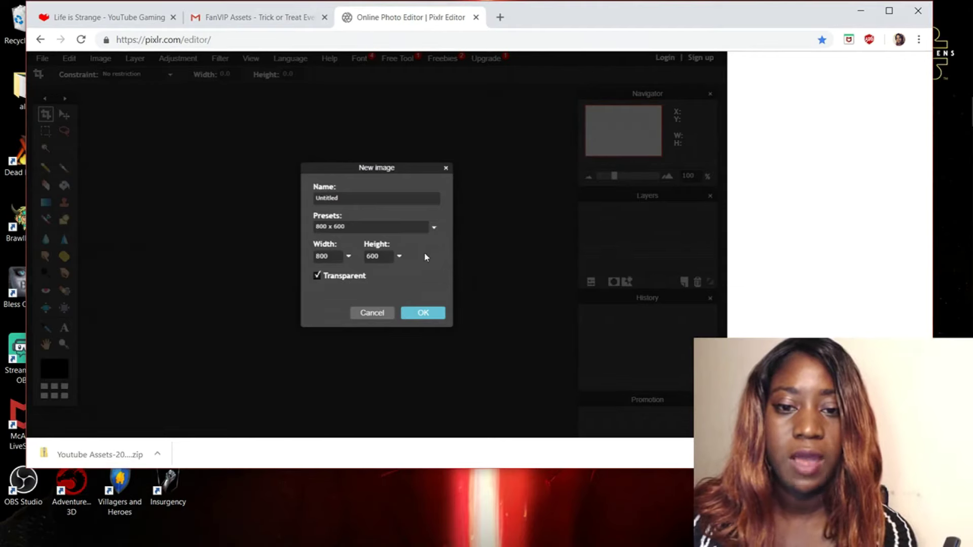
click(434, 228)
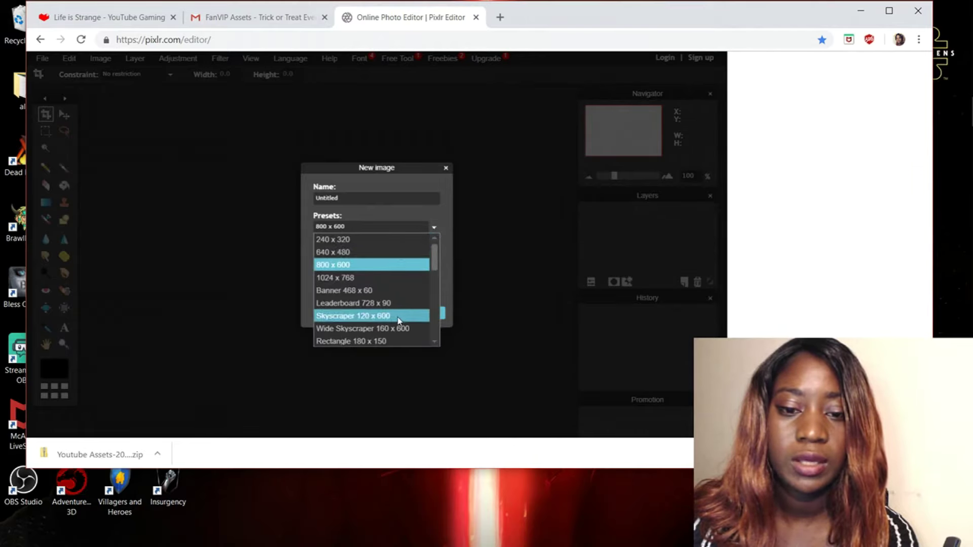
scroll(401, 314, down, 1)
scroll(355, 263, up, 1)
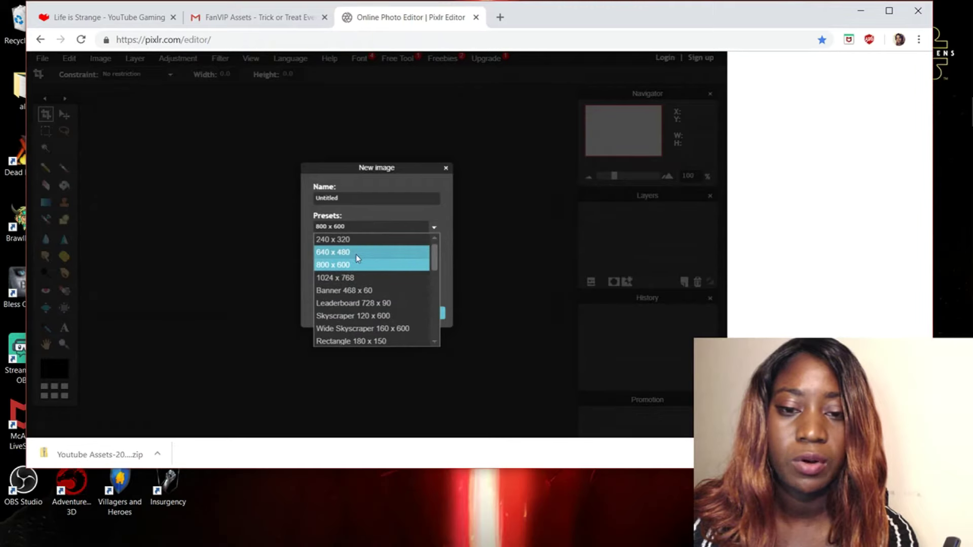
click(357, 255)
click(422, 313)
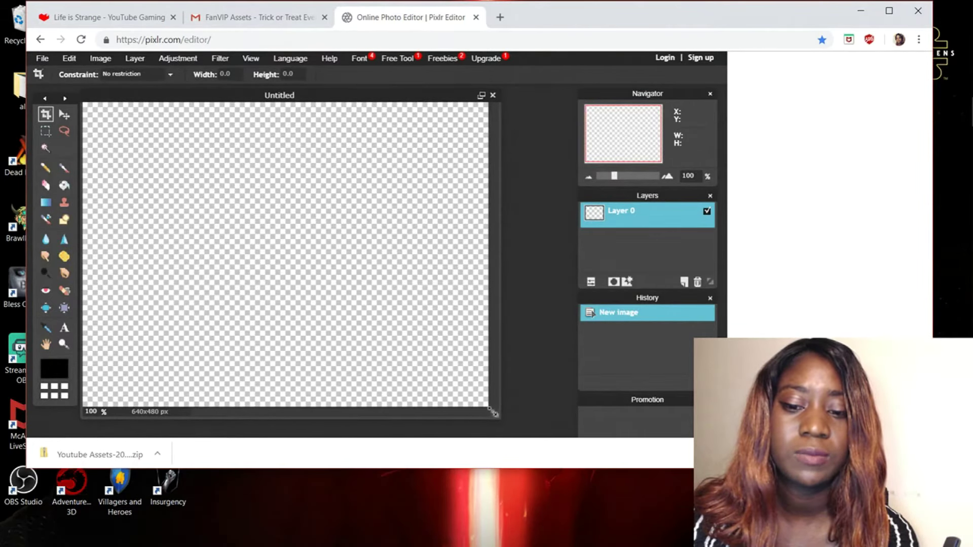
- Widen the image window and add Bingo_Halloween-Night-Wallpaper from home street as a new layer
drag(492, 413, 511, 343)
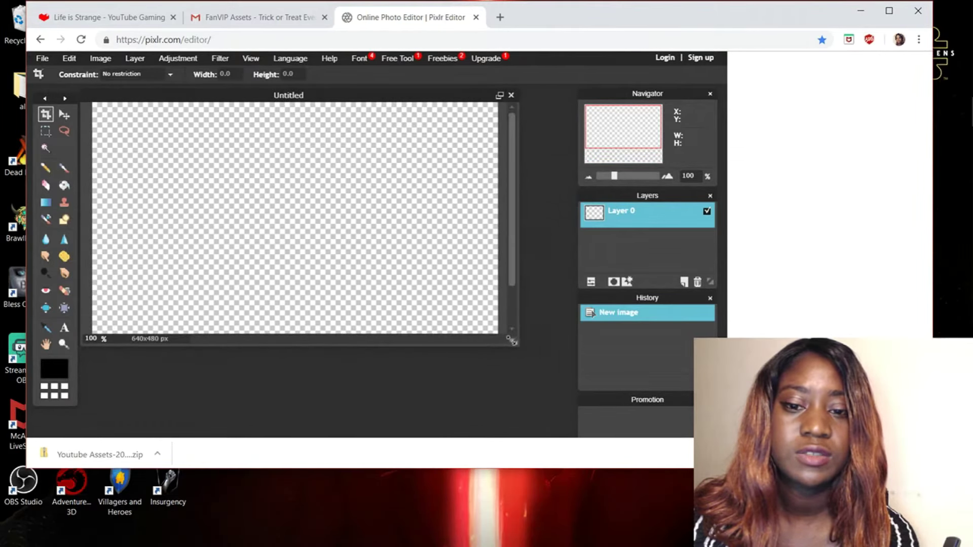
click(133, 60)
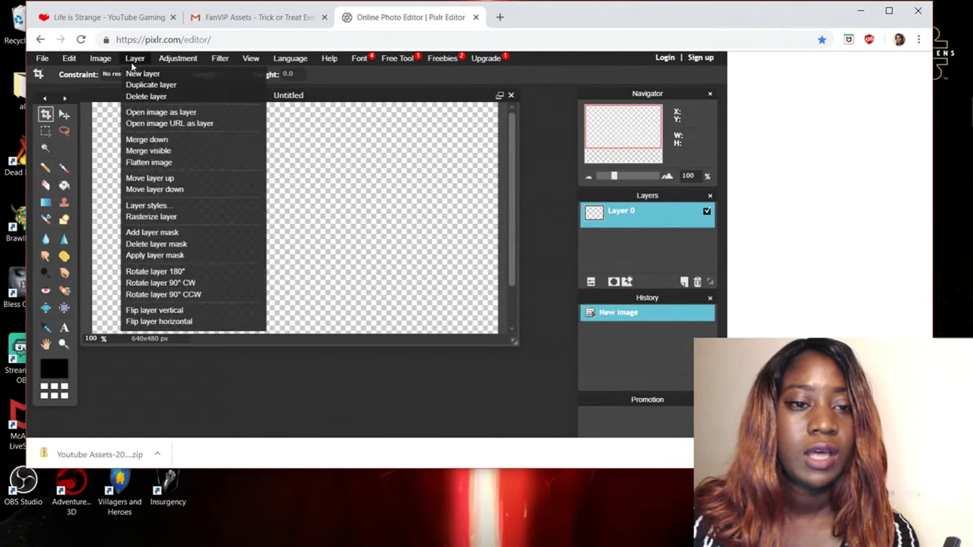
click(149, 115)
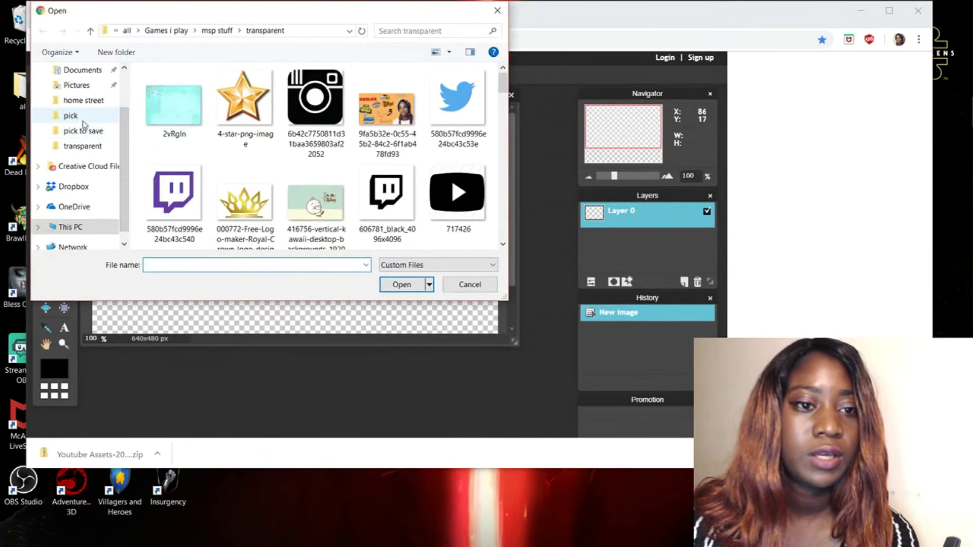
click(80, 100)
scroll(248, 189, down, 3)
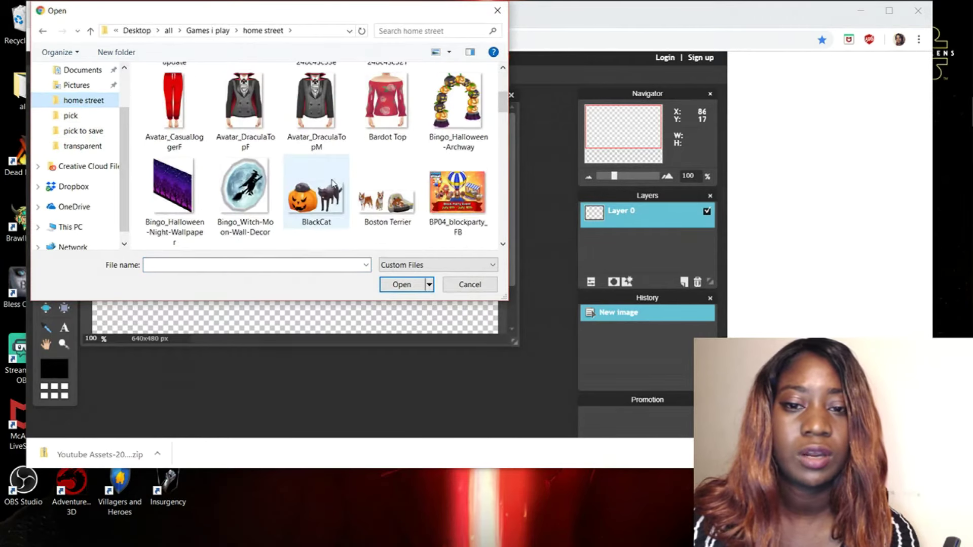
click(194, 187)
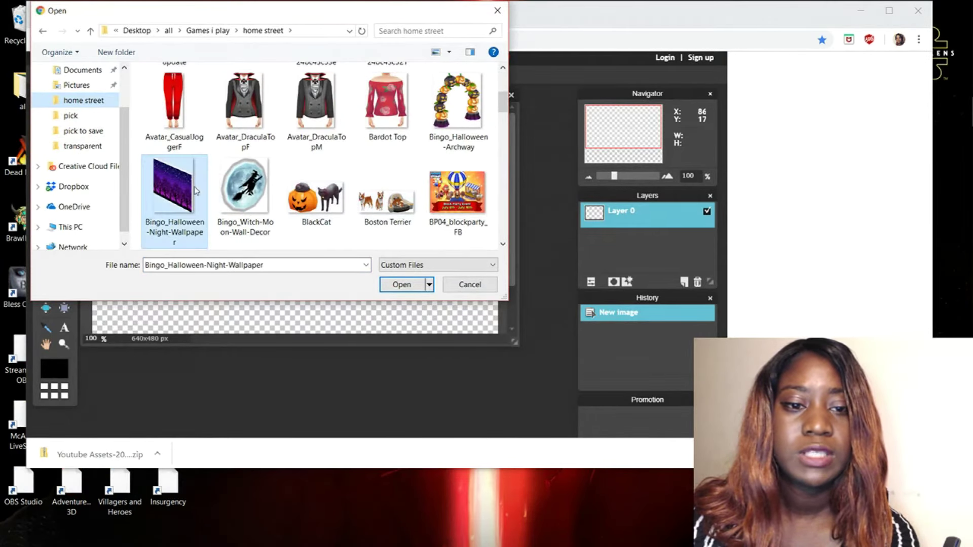
click(401, 285)
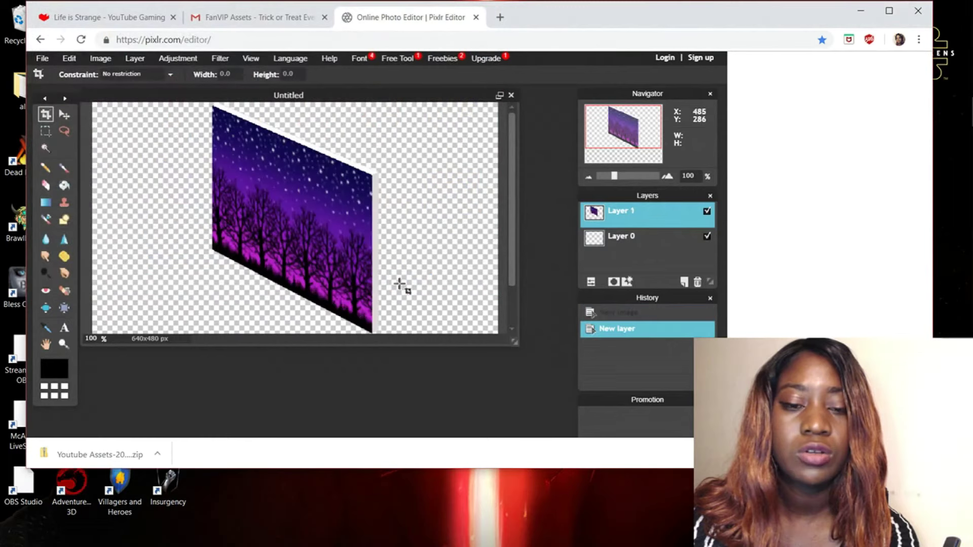
- Free-transform the night wallpaper, scaling it past every canvas edge, and apply the change
click(69, 58)
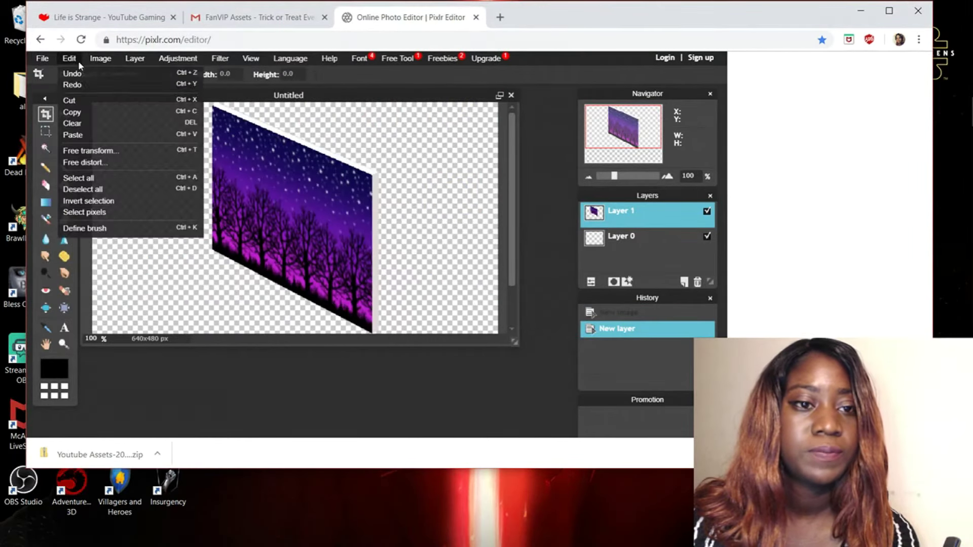
click(144, 154)
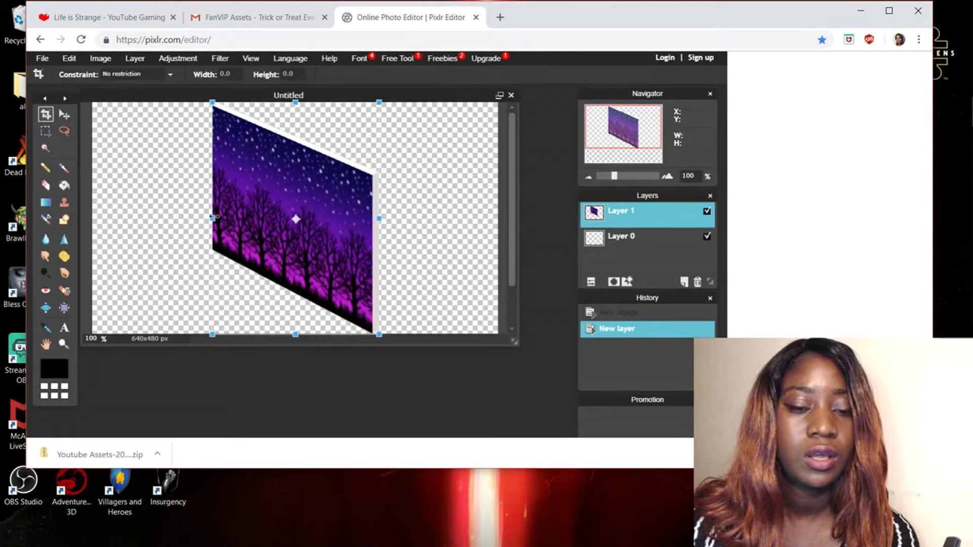
drag(213, 218, 114, 219)
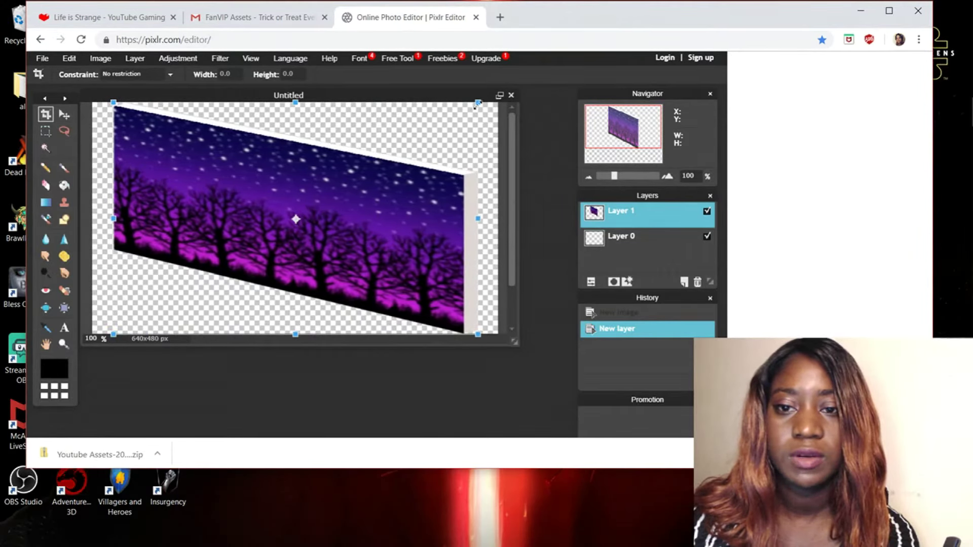
drag(478, 103, 492, 61)
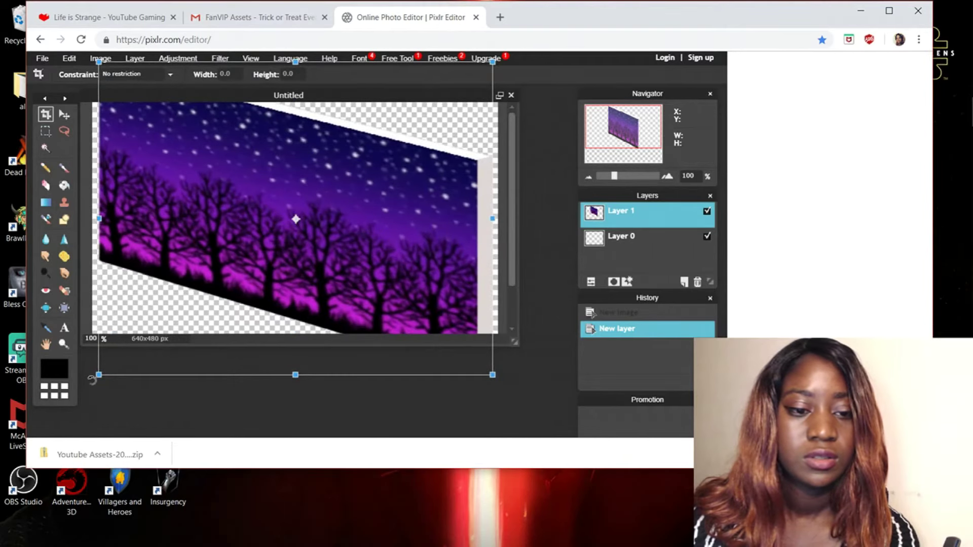
drag(98, 375, 95, 423)
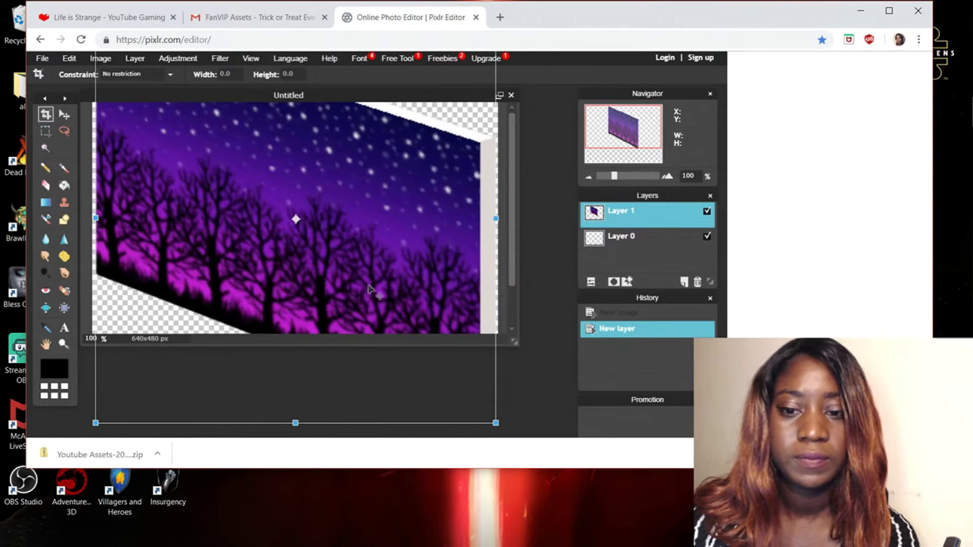
drag(496, 218, 564, 351)
drag(405, 245, 410, 260)
click(539, 389)
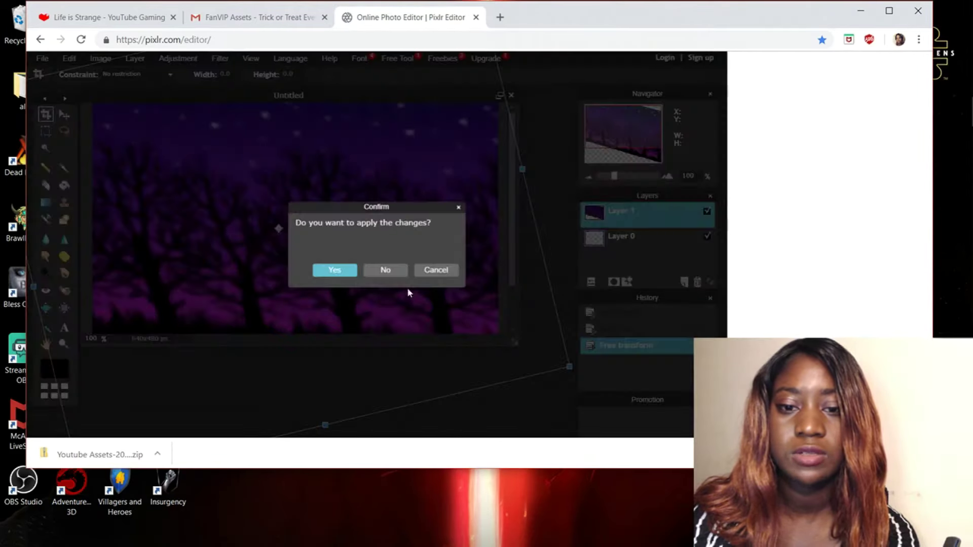
click(346, 270)
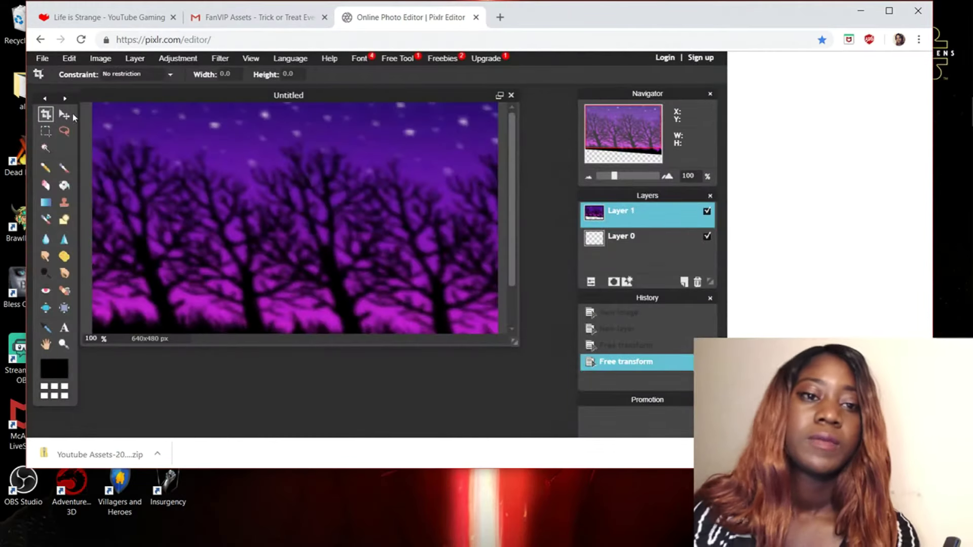
- Raise the night background's contrast to about 9, then start opening another image as a layer
click(178, 59)
click(202, 75)
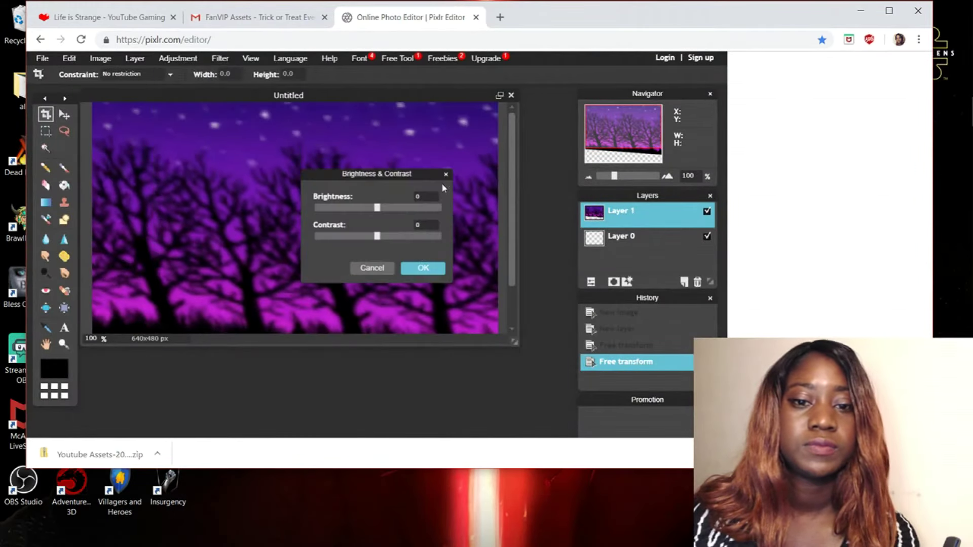
drag(381, 242, 384, 241)
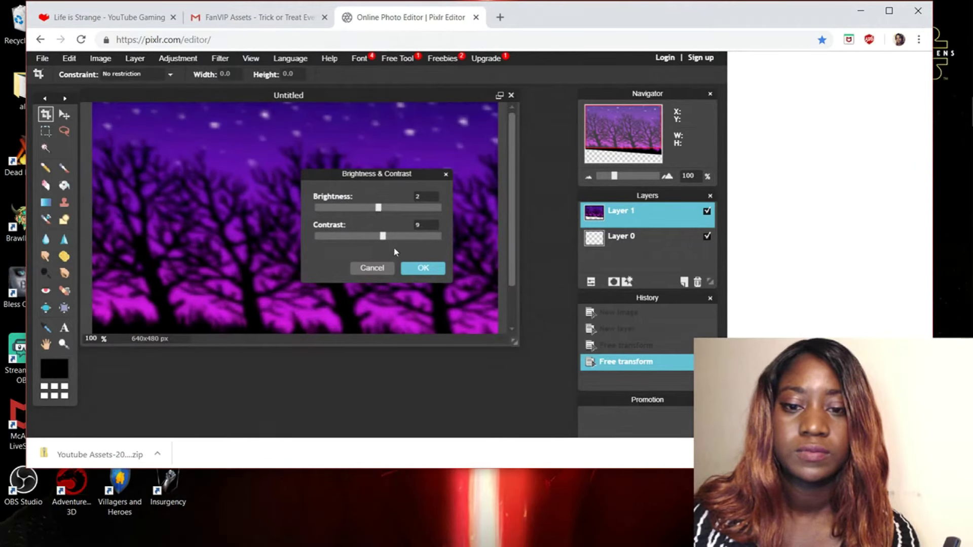
click(420, 269)
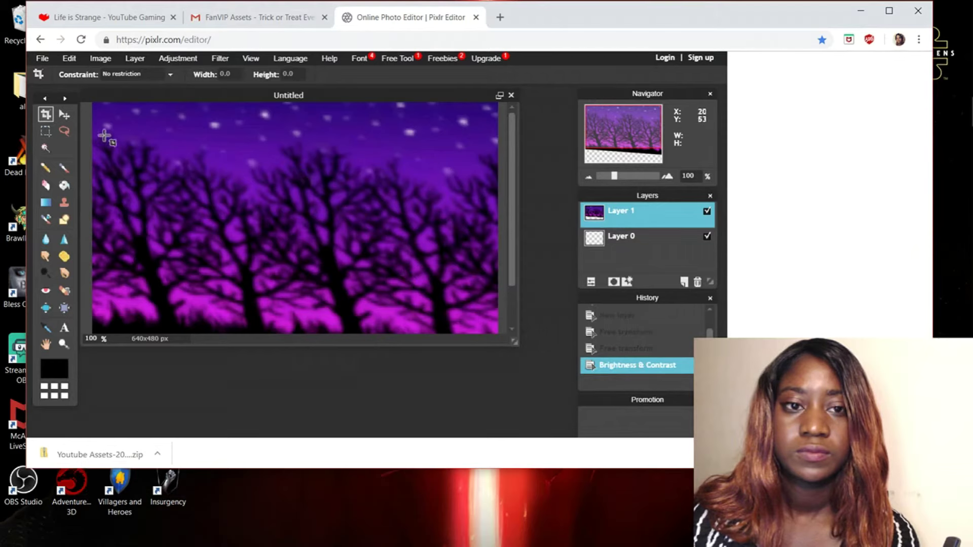
click(135, 59)
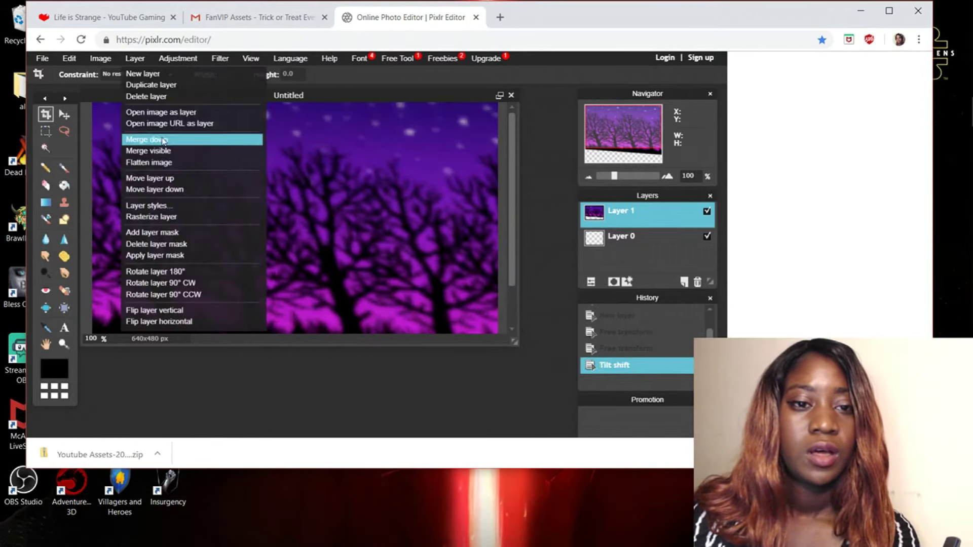
click(167, 114)
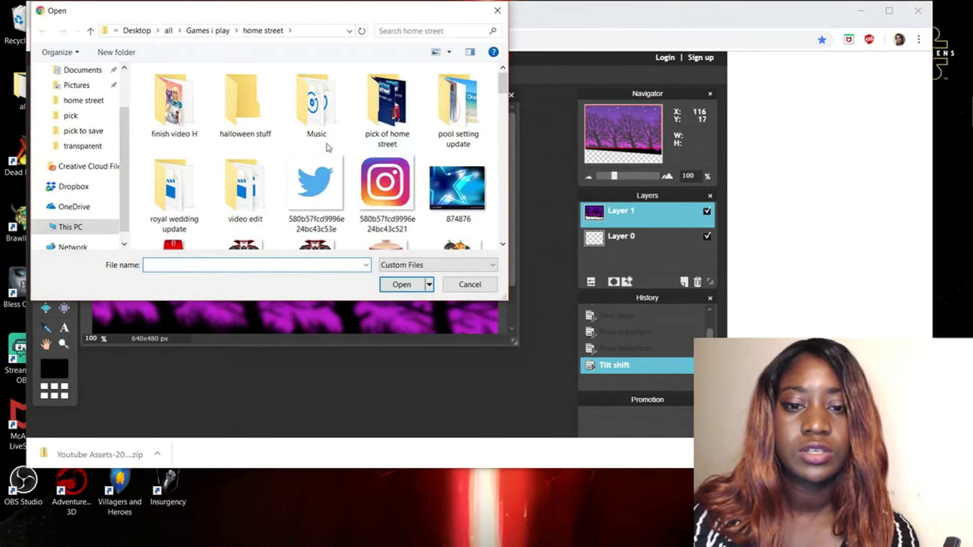
- Load Avatar_DraculaTopF as a new layer and reposition it so the collar shows
scroll(327, 146, down, 5)
double_click(256, 114)
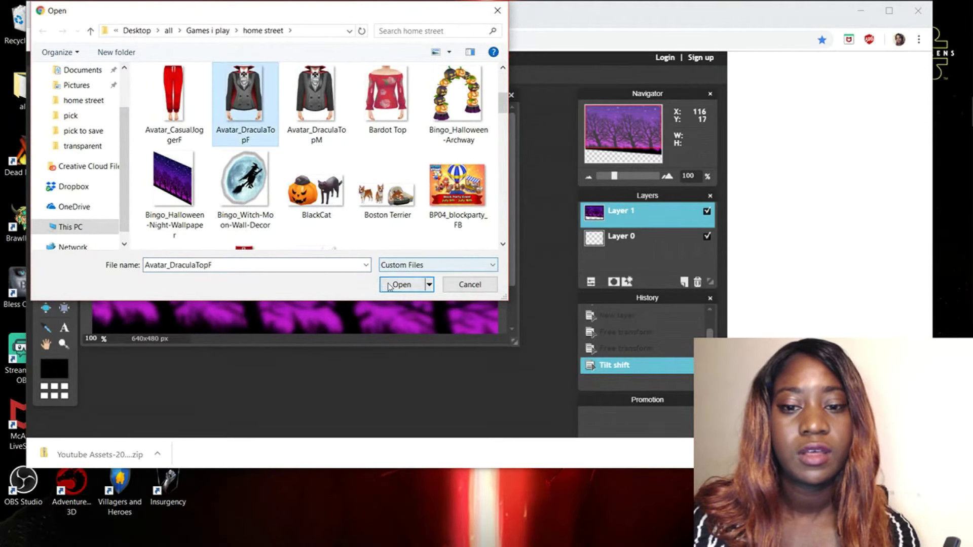
drag(130, 102, 462, 425)
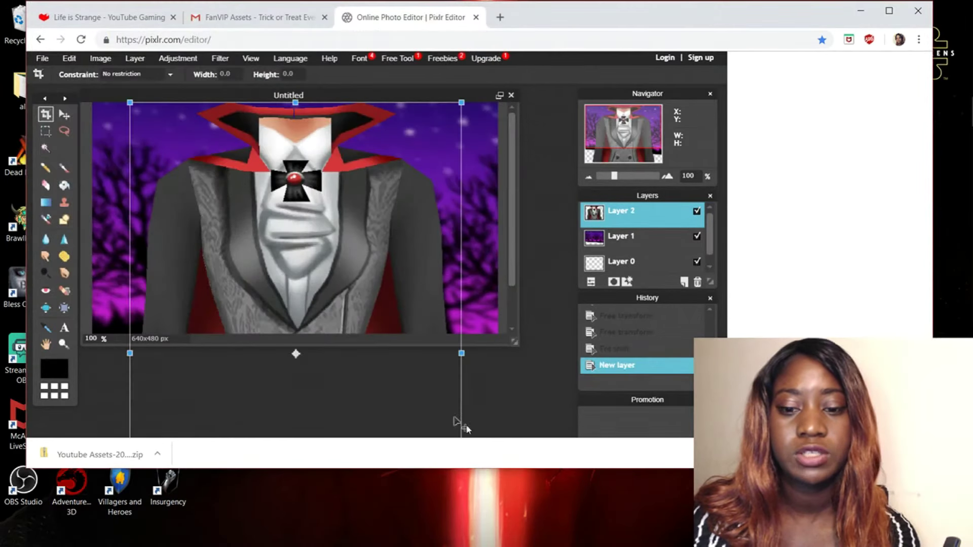
drag(365, 263, 357, 118)
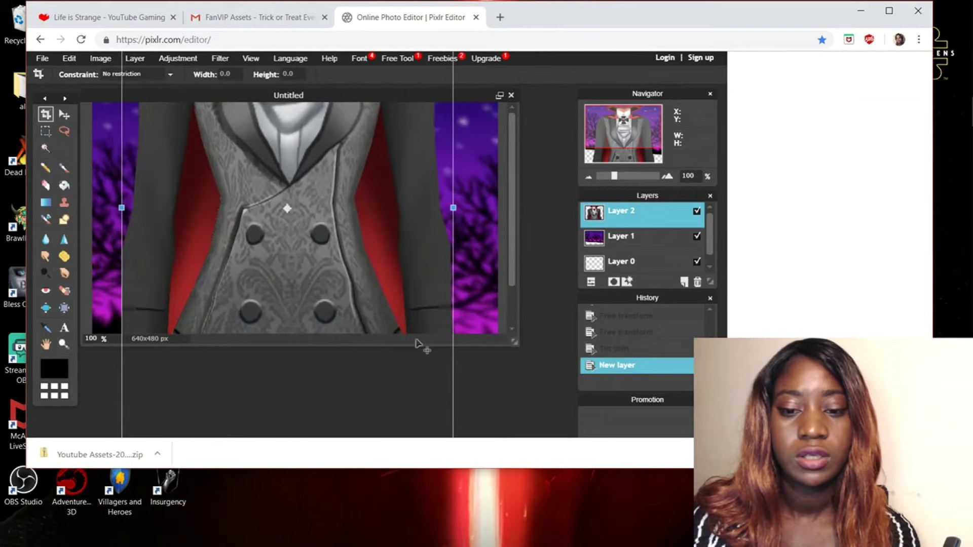
drag(353, 242, 358, 322)
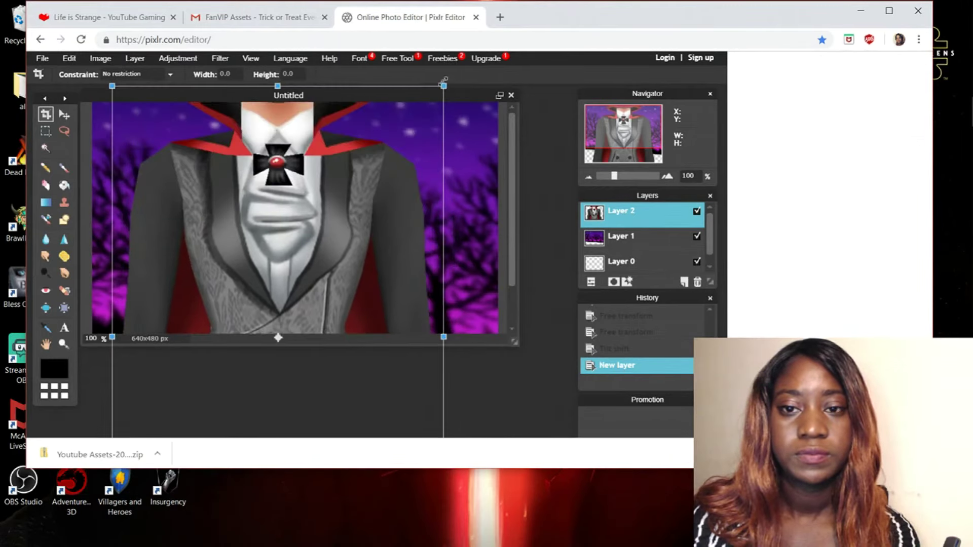
- Shrink the Dracula figure into a small standing figure left of centre
drag(444, 86, 344, 273)
drag(289, 342, 233, 261)
drag(221, 321, 221, 329)
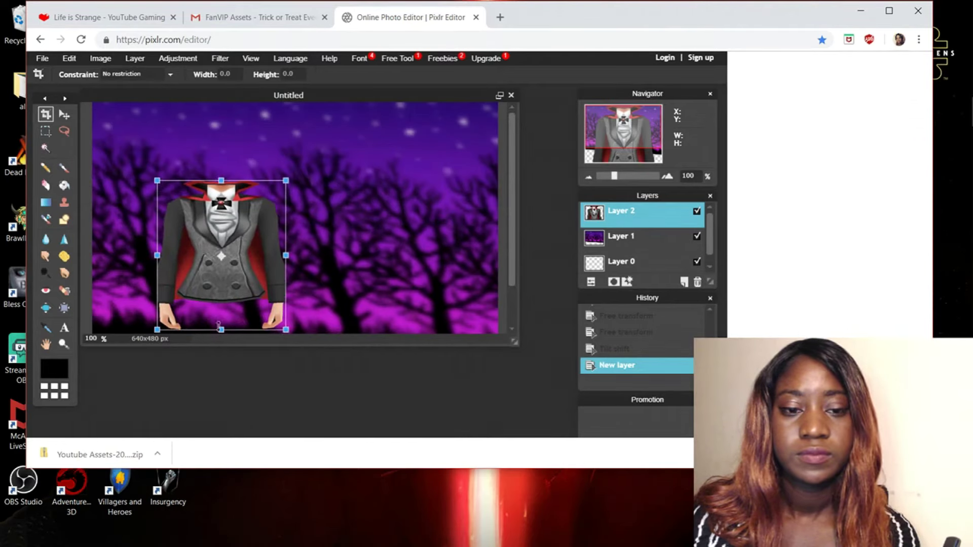
drag(233, 285, 208, 275)
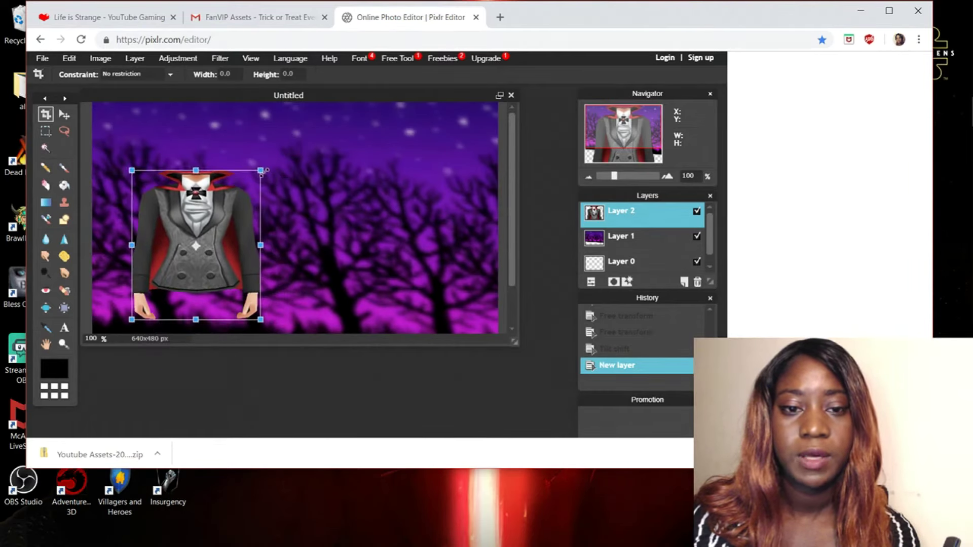
drag(262, 171, 240, 188)
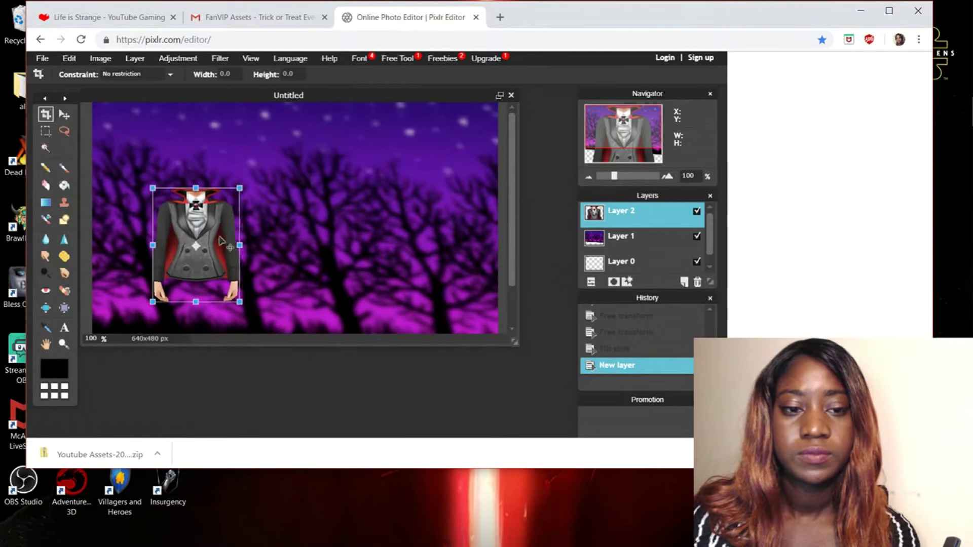
drag(211, 233, 220, 239)
click(303, 347)
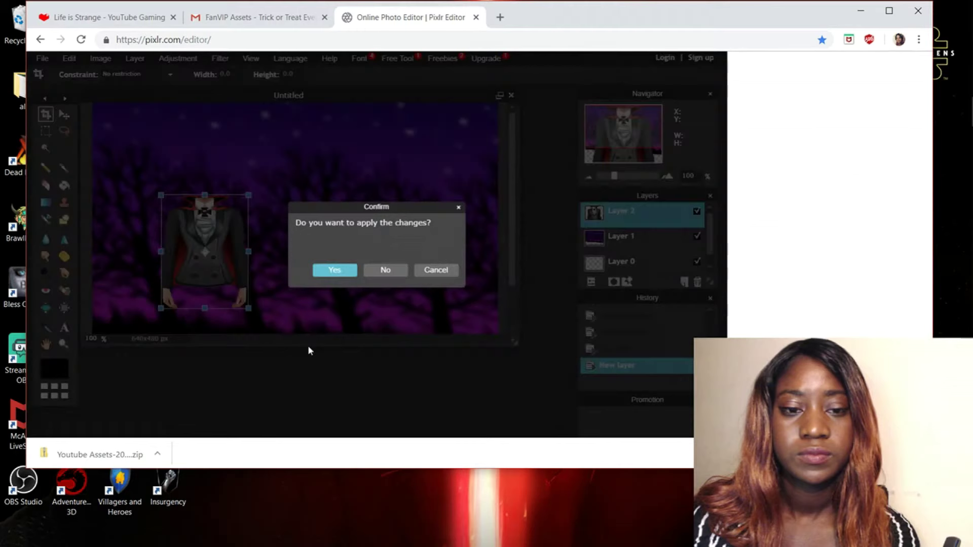
- Apply the Dracula transform and give its layer a drop shadow with distance 5 and size 5
click(335, 272)
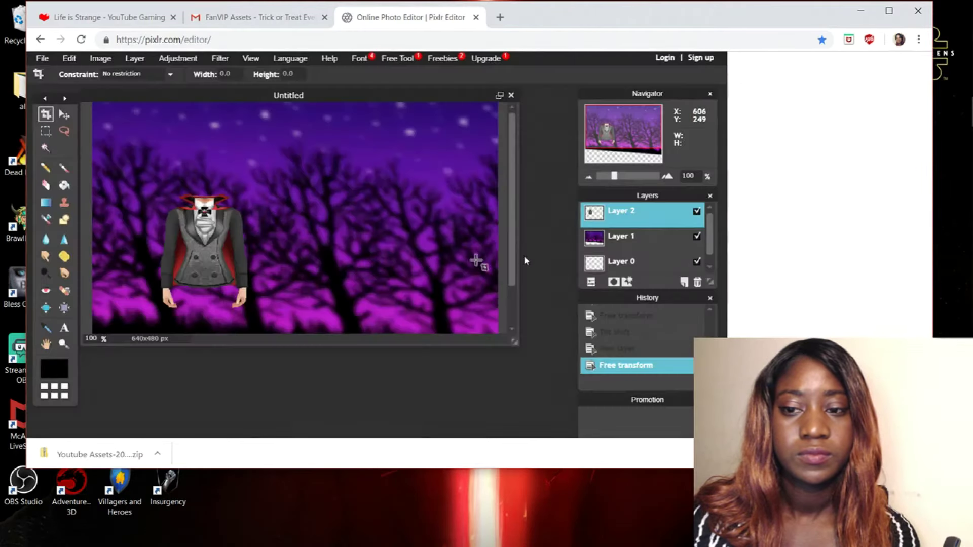
right_click(601, 215)
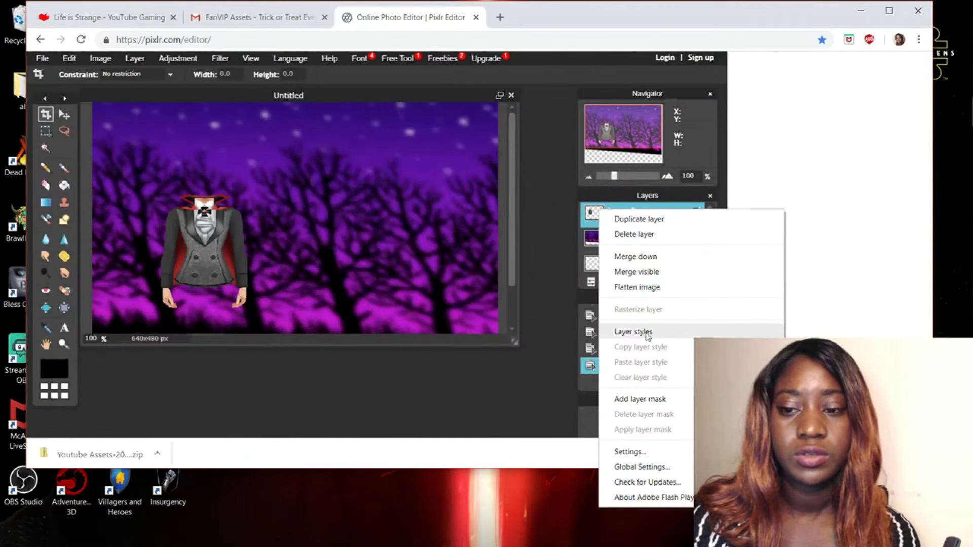
click(626, 333)
click(255, 131)
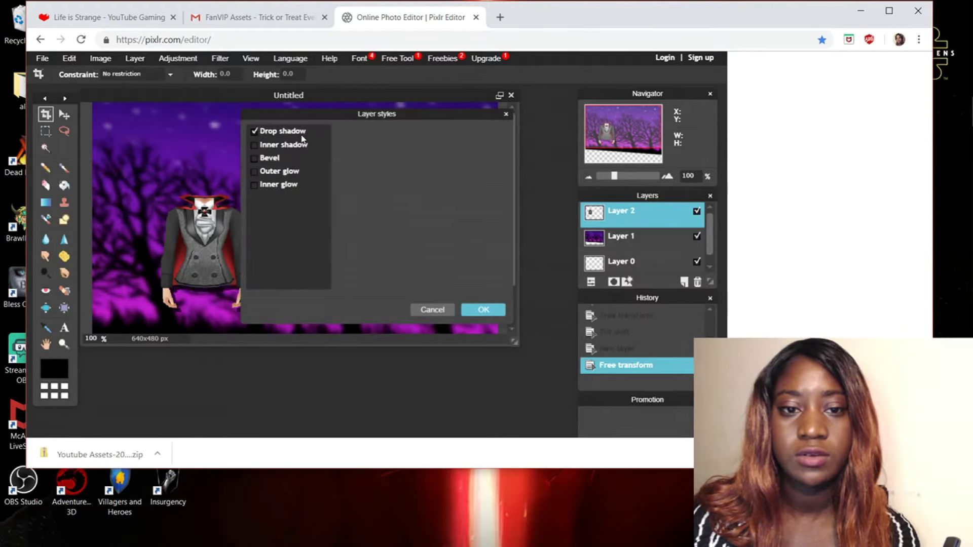
key(BackSpace)
key(BackSpace)
text(5)
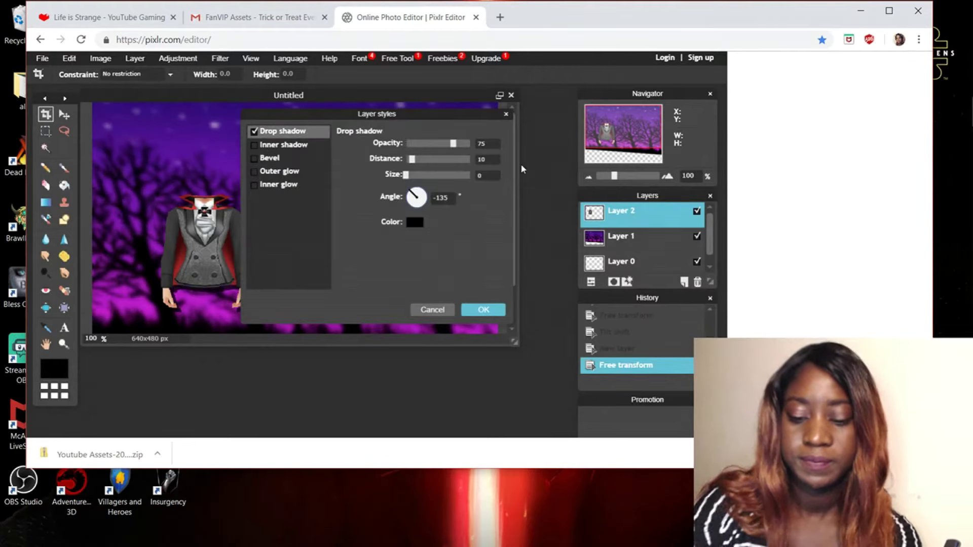
click(488, 175)
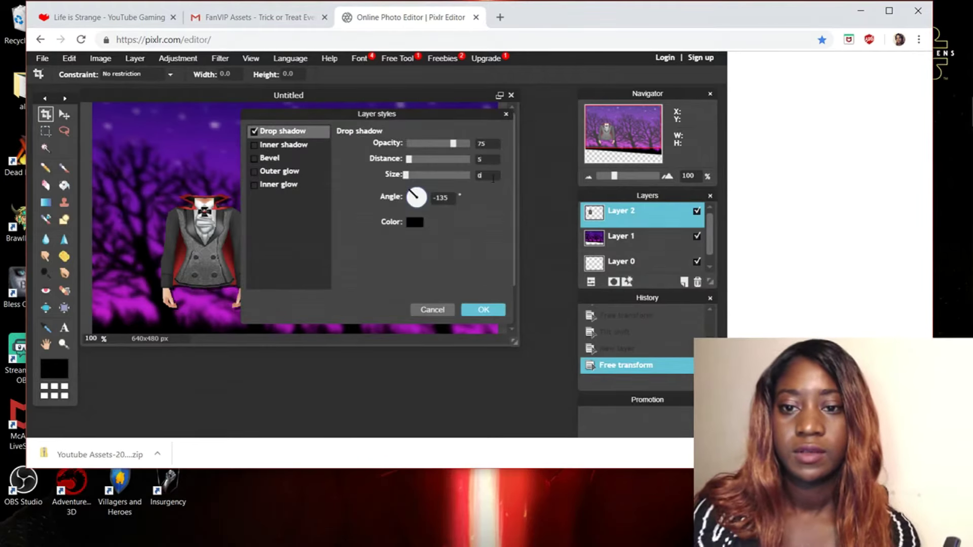
key(BackSpace)
text(5)
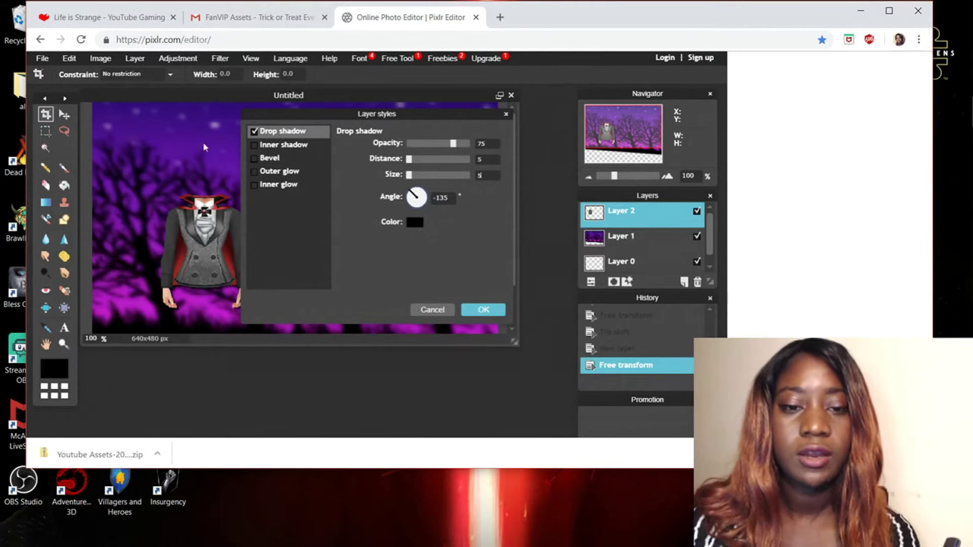
click(482, 310)
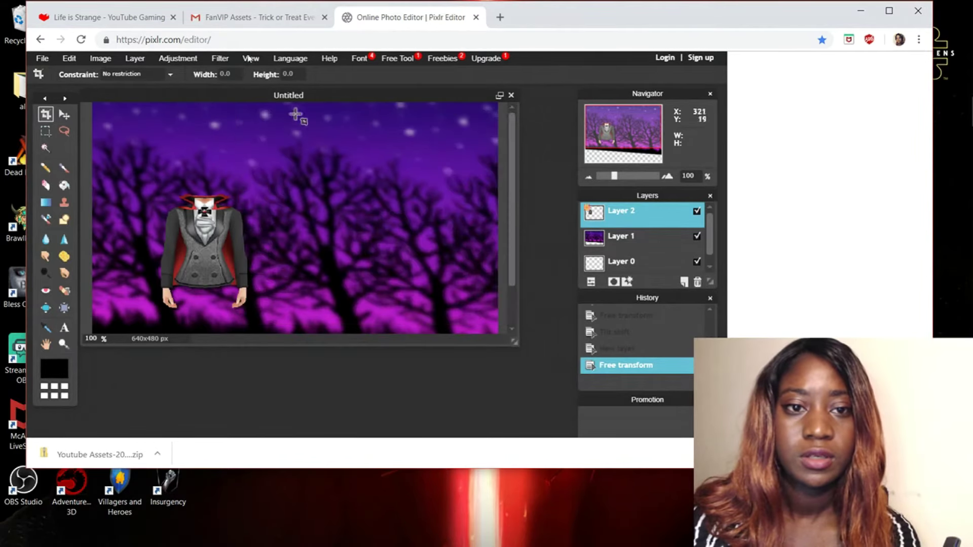
- Lower the Dracula figure's brightness to -1, keeping contrast at 7
click(178, 58)
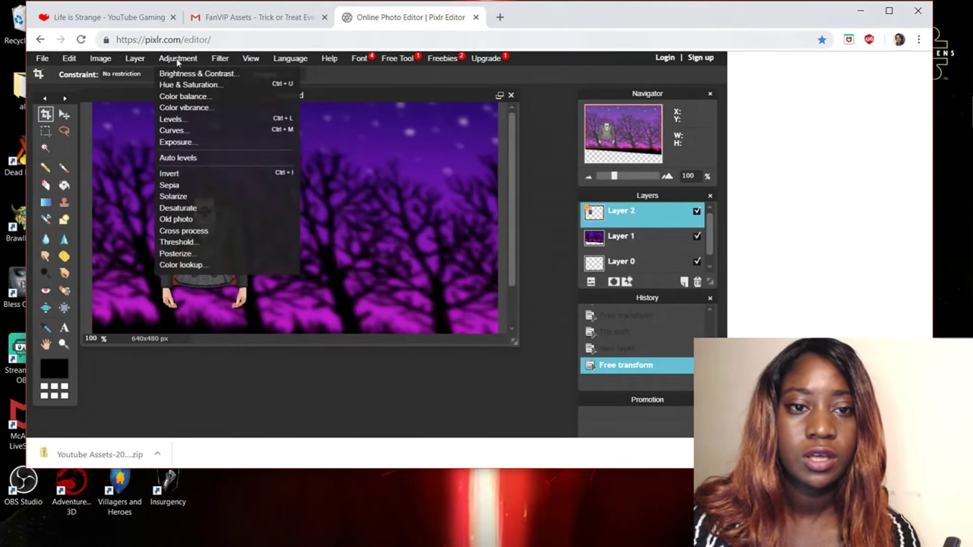
click(211, 75)
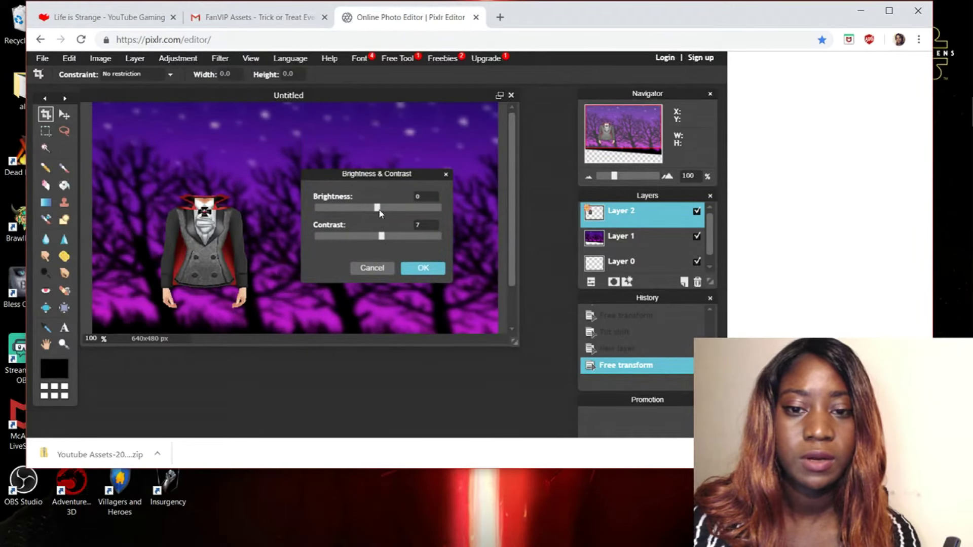
drag(379, 212, 376, 212)
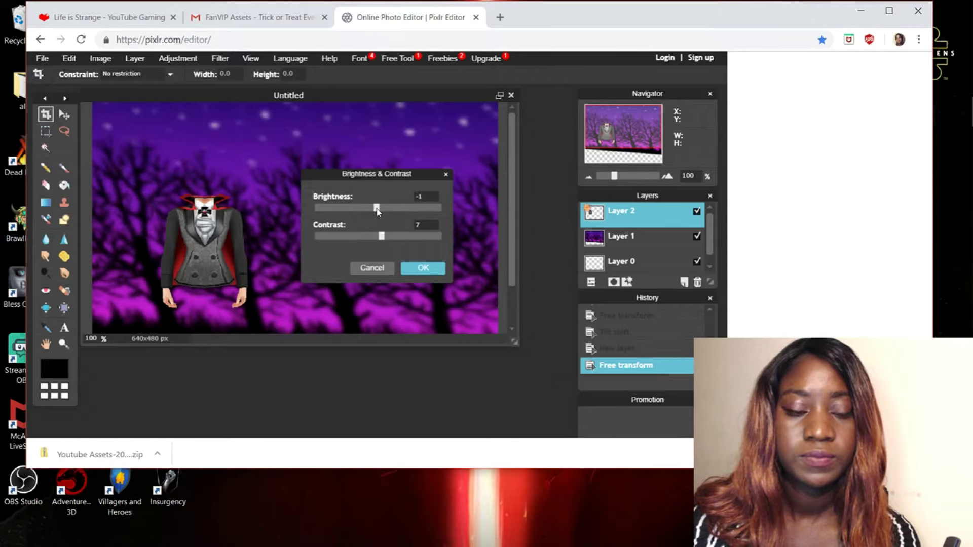
click(414, 274)
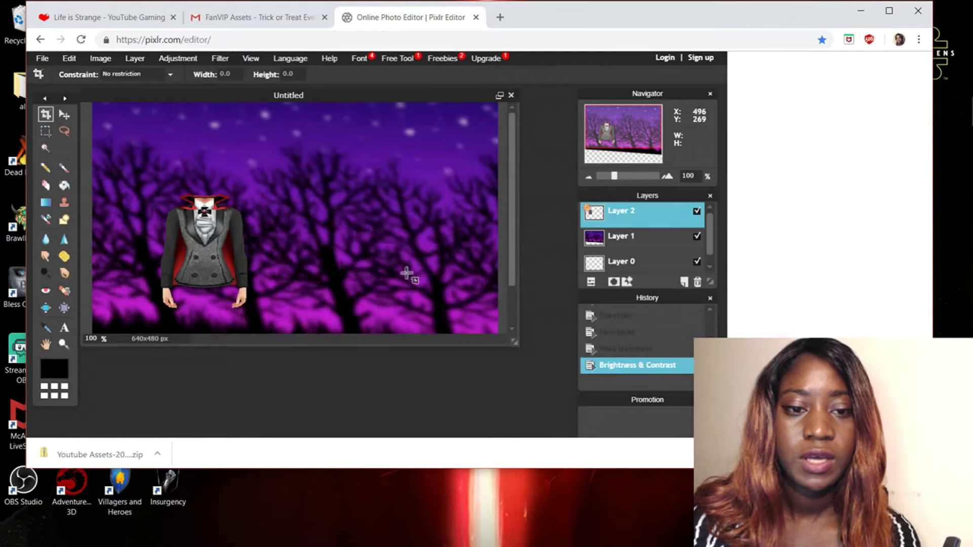
- Open the Avatar_DraculaTopM image as a new layer
click(135, 59)
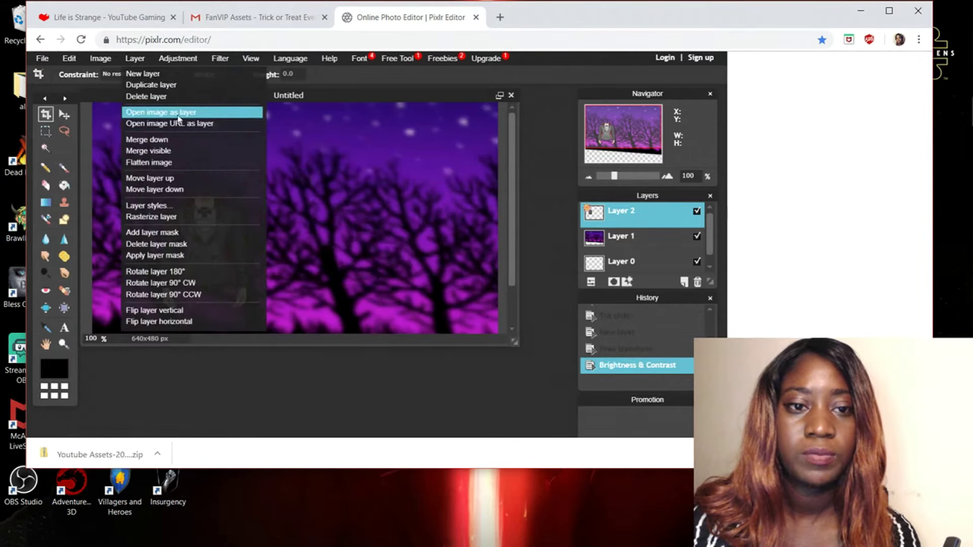
click(162, 112)
scroll(325, 217, up, 4)
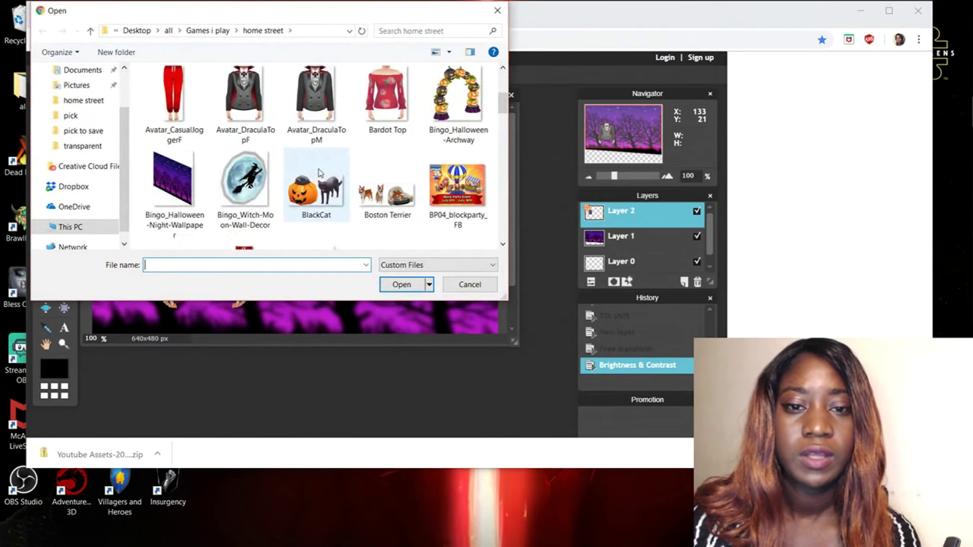
click(317, 190)
click(400, 284)
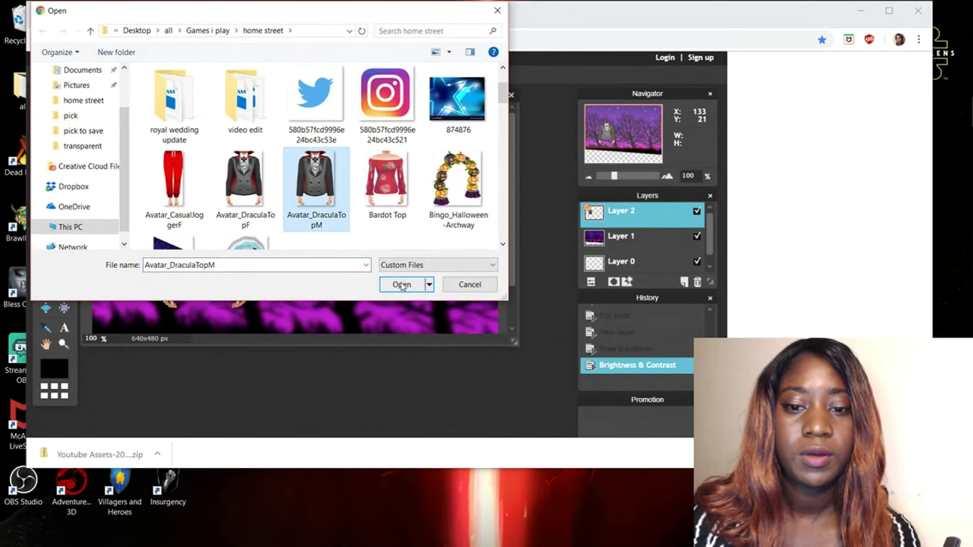
- Scale the second Dracula figure to match the first, move it right, and apply the transform
click(76, 59)
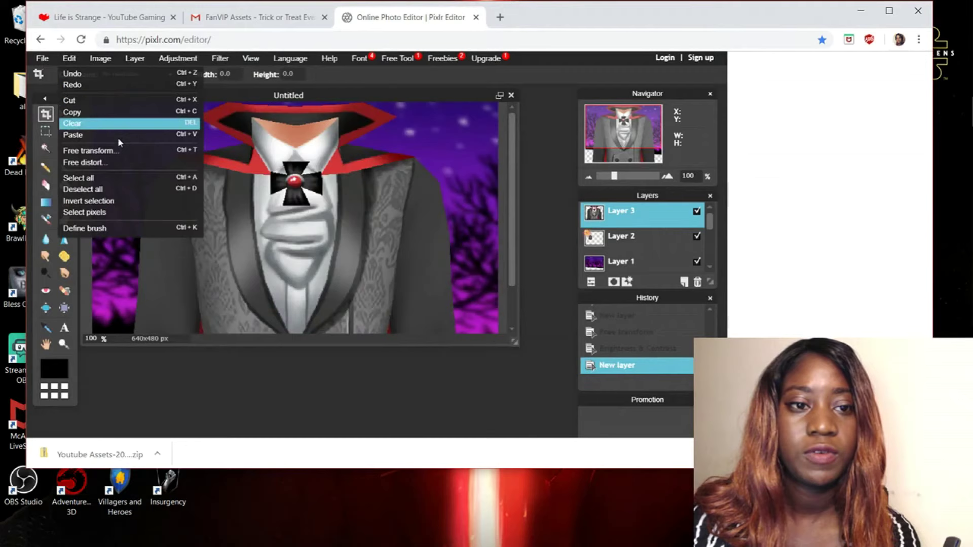
click(126, 150)
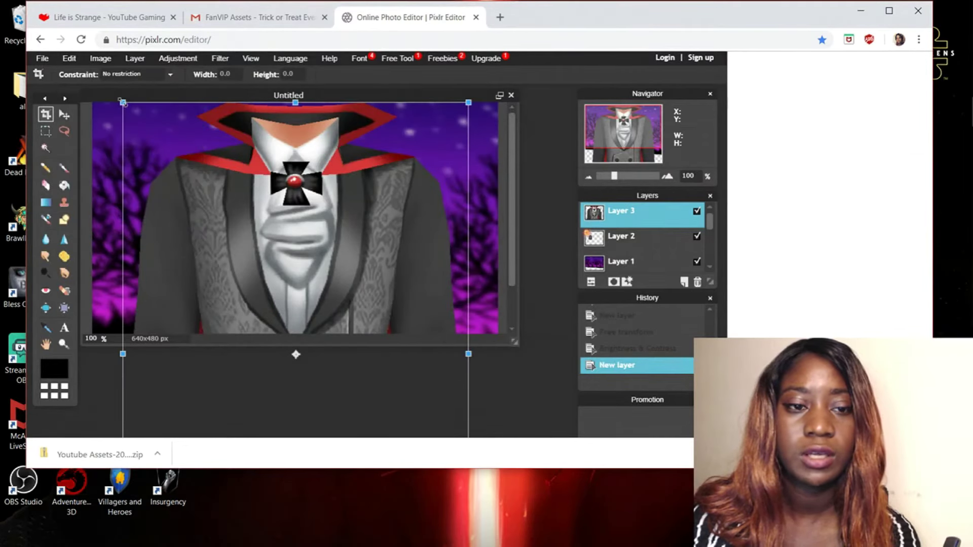
drag(122, 103, 258, 295)
drag(307, 321, 217, 210)
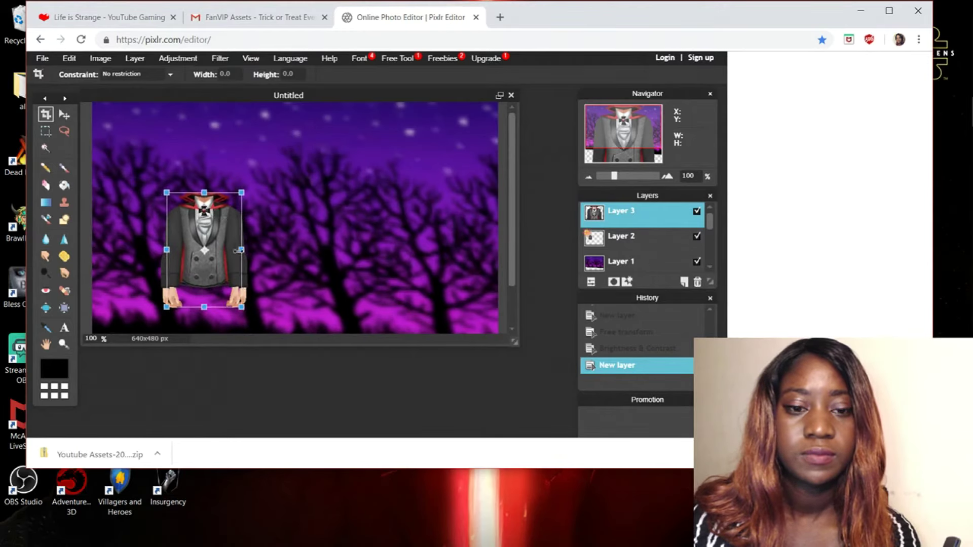
drag(239, 251, 242, 251)
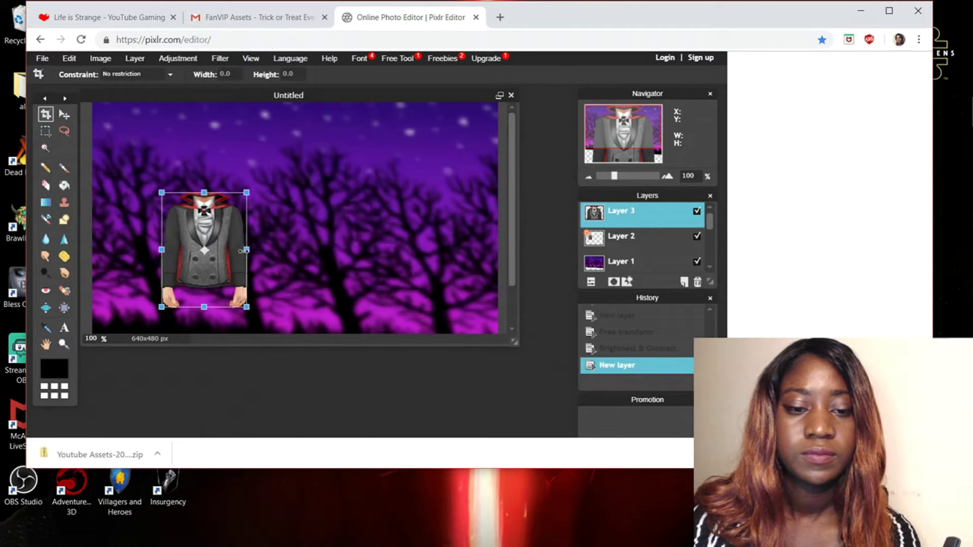
drag(201, 304, 202, 305)
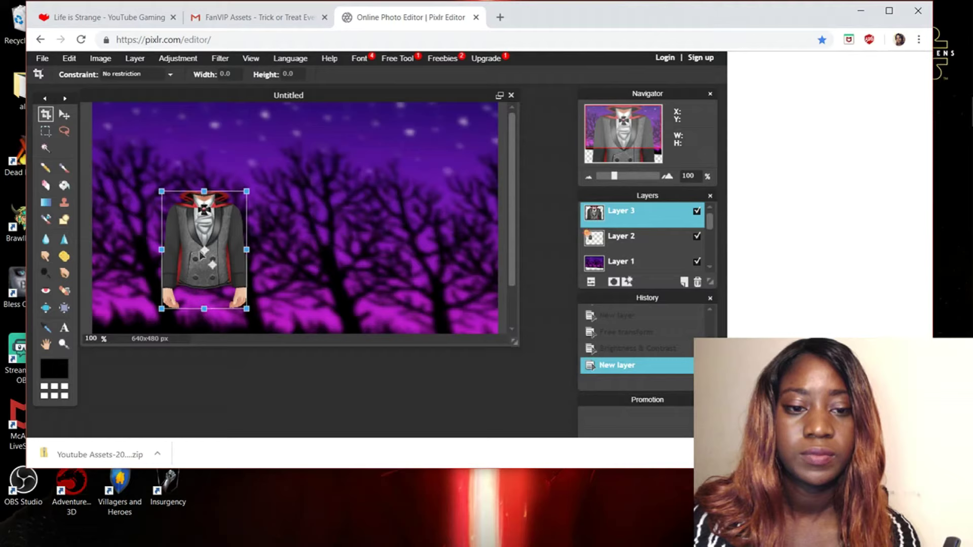
drag(204, 250, 282, 261)
drag(212, 239, 361, 239)
click(376, 364)
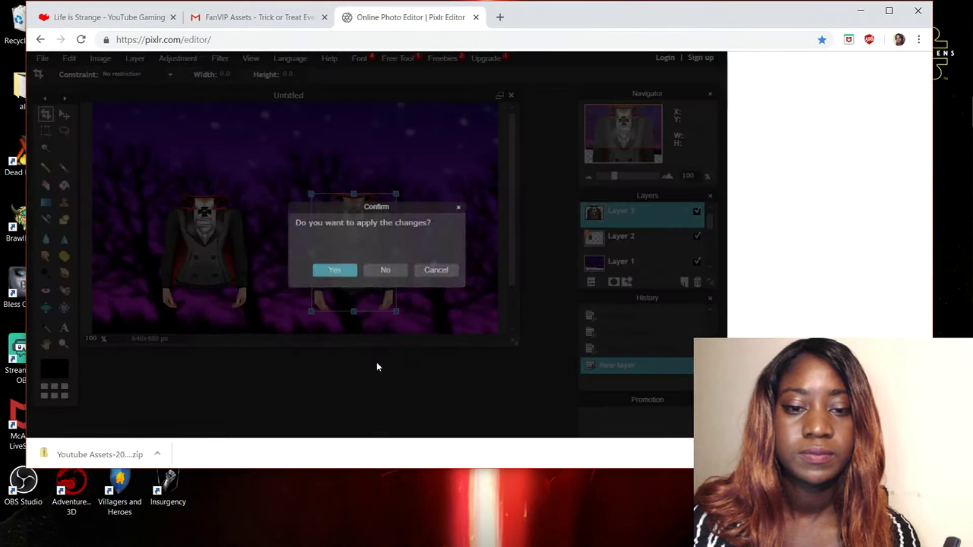
click(355, 270)
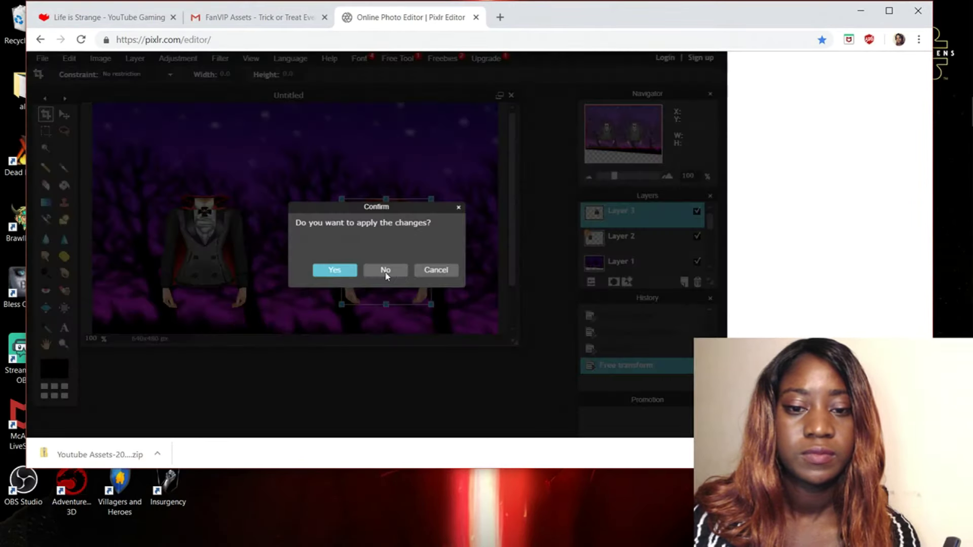
click(348, 274)
- Darken the right Dracula figure to brightness -1, contrast 2
click(170, 61)
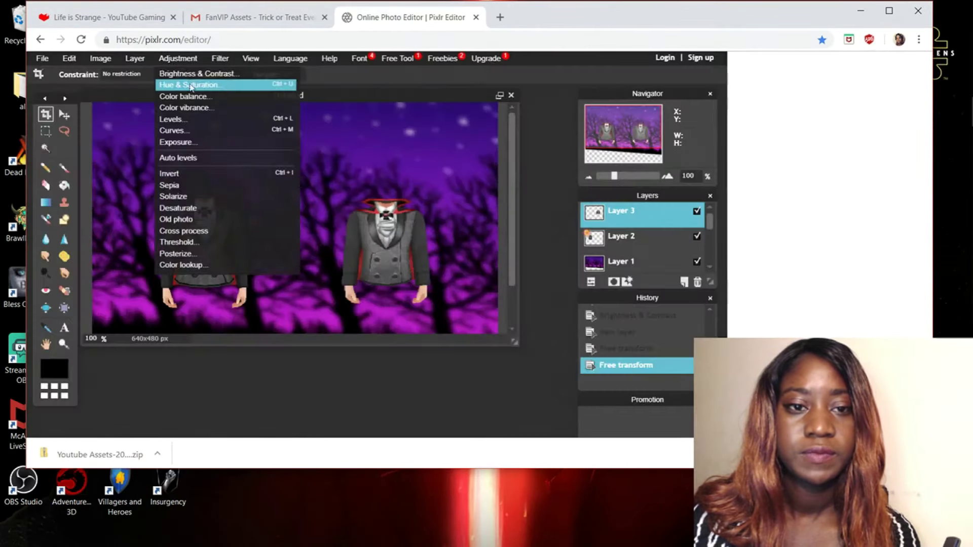
click(190, 75)
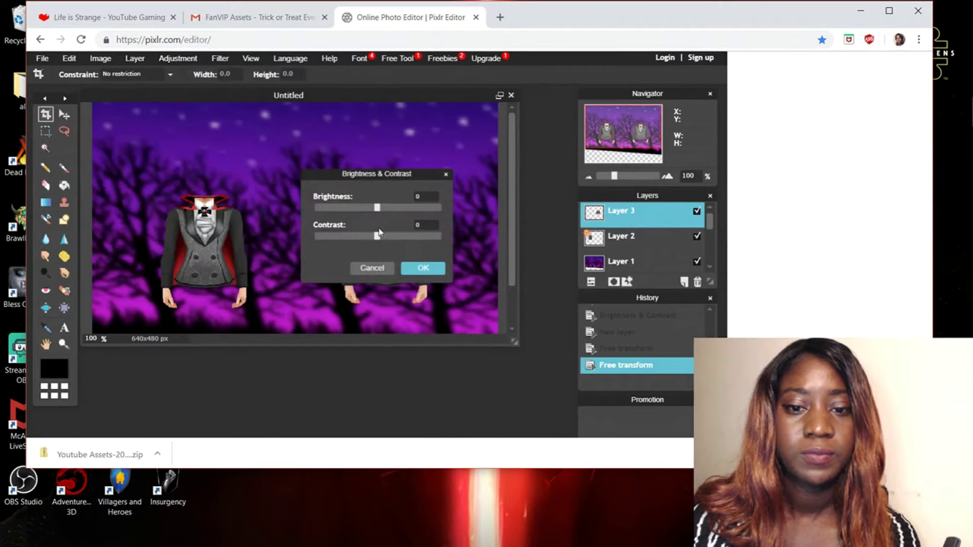
drag(359, 185, 246, 173)
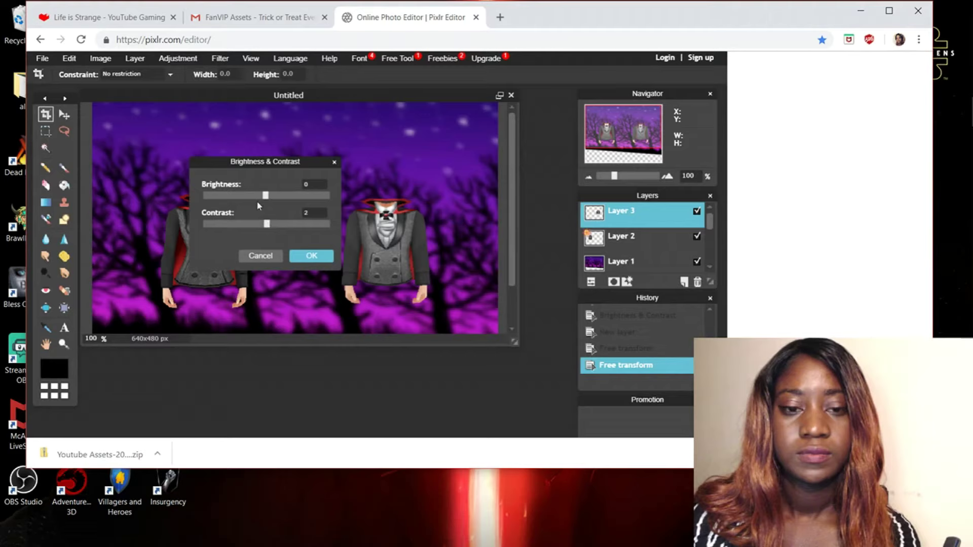
drag(266, 197, 265, 197)
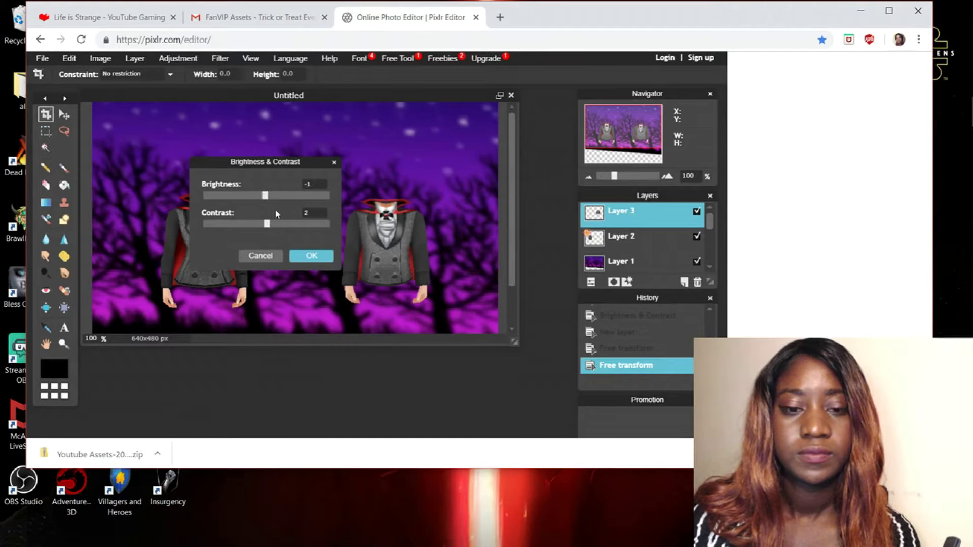
click(319, 262)
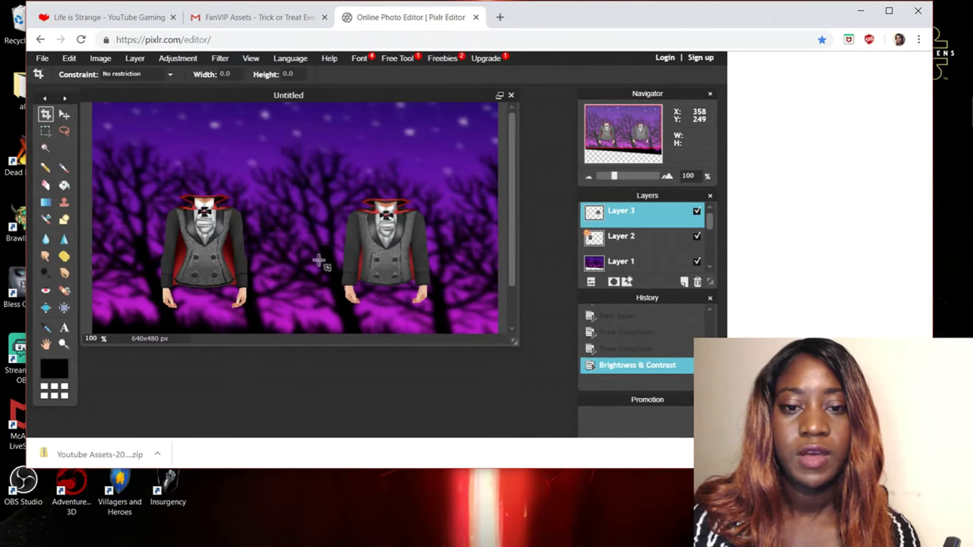
- Give Layer 3 a drop shadow with distance 5 and size 5
right_click(601, 217)
click(648, 339)
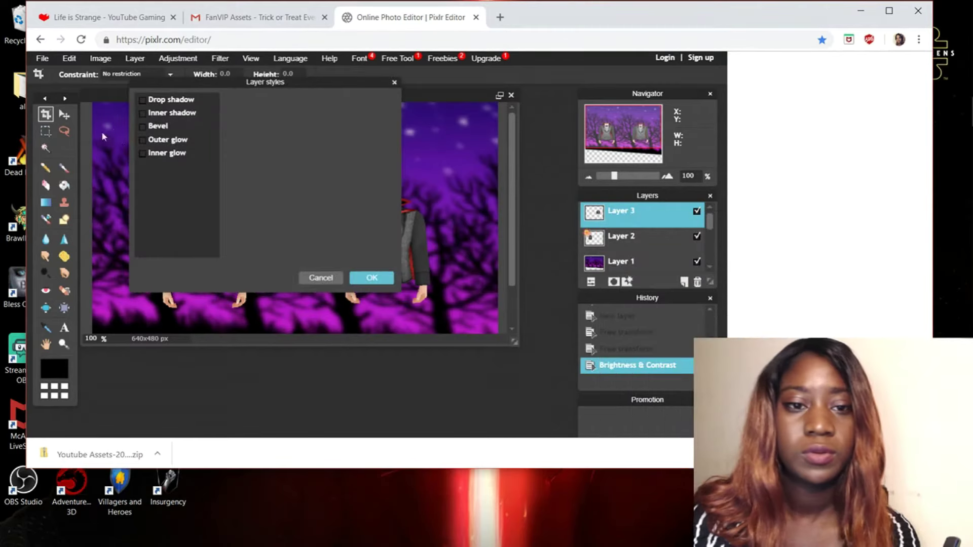
click(142, 101)
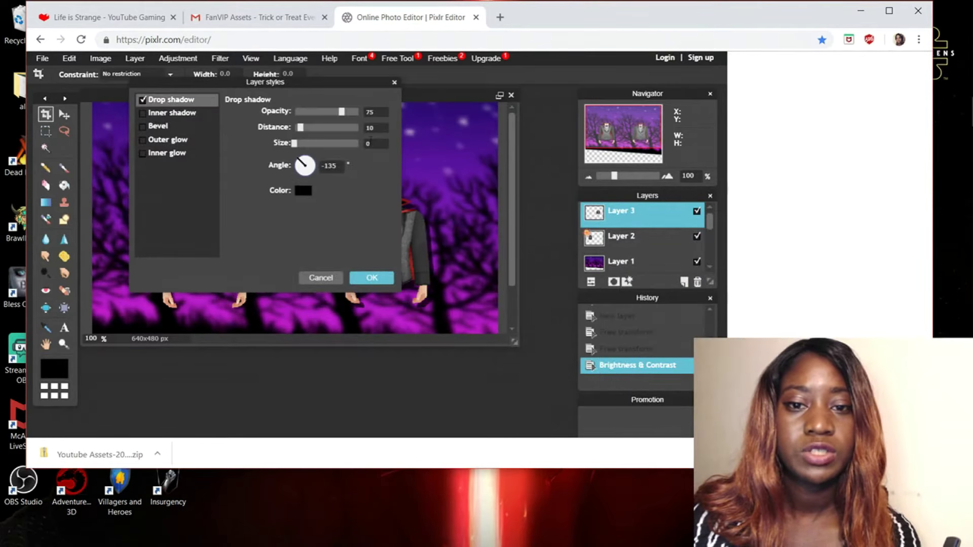
key(BackSpace)
key(BackSpace)
text(5)
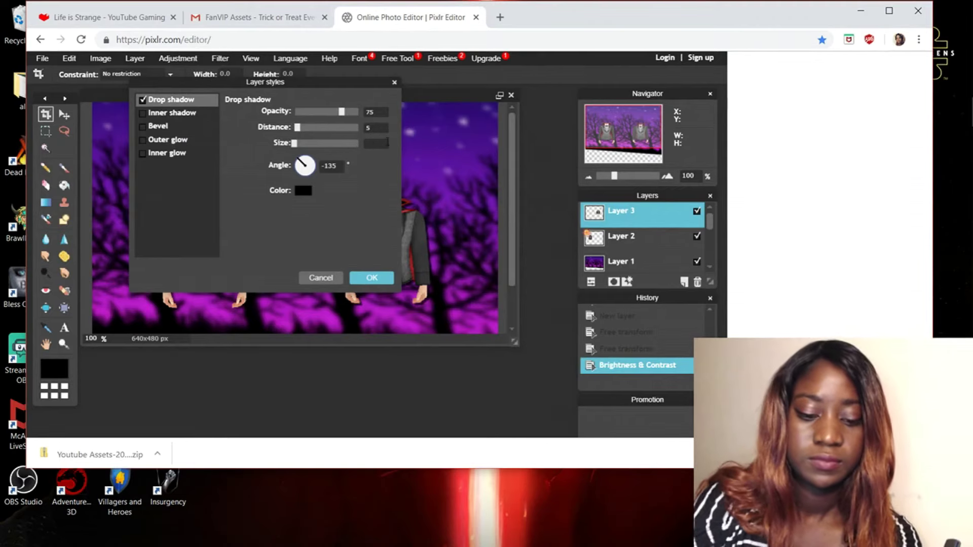
click(375, 280)
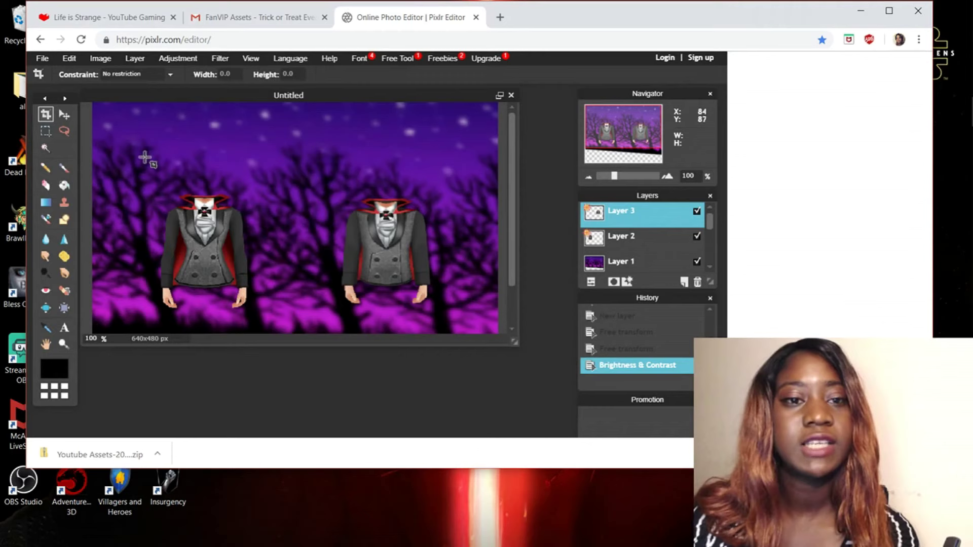
- Open Bingo_Witch-Moon-Wall-Decor as a new layer and start a free transform on it
click(132, 58)
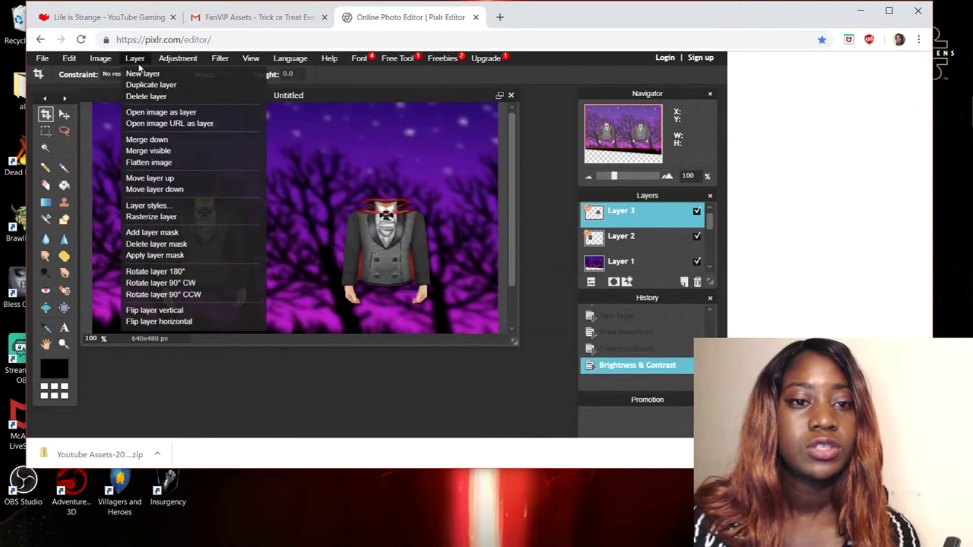
click(173, 112)
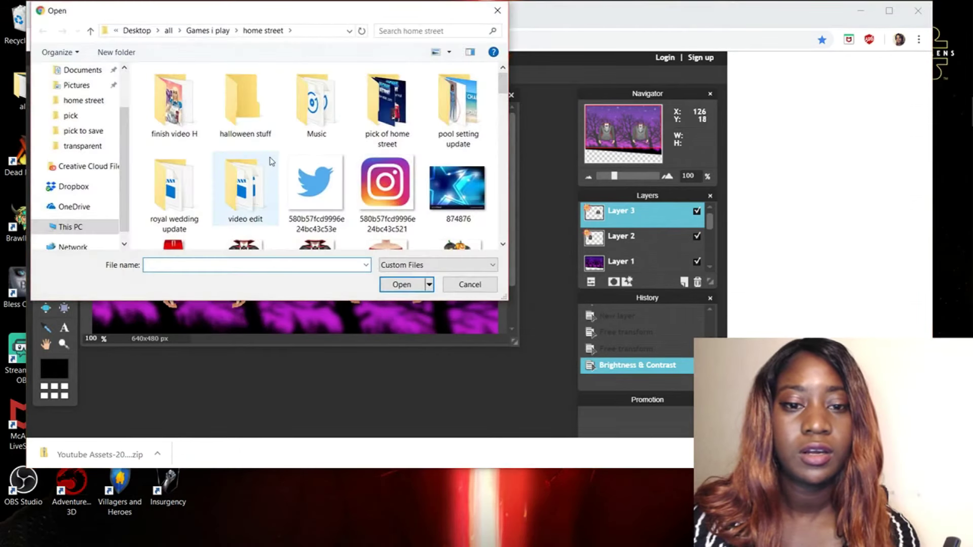
scroll(274, 159, down, 5)
click(234, 109)
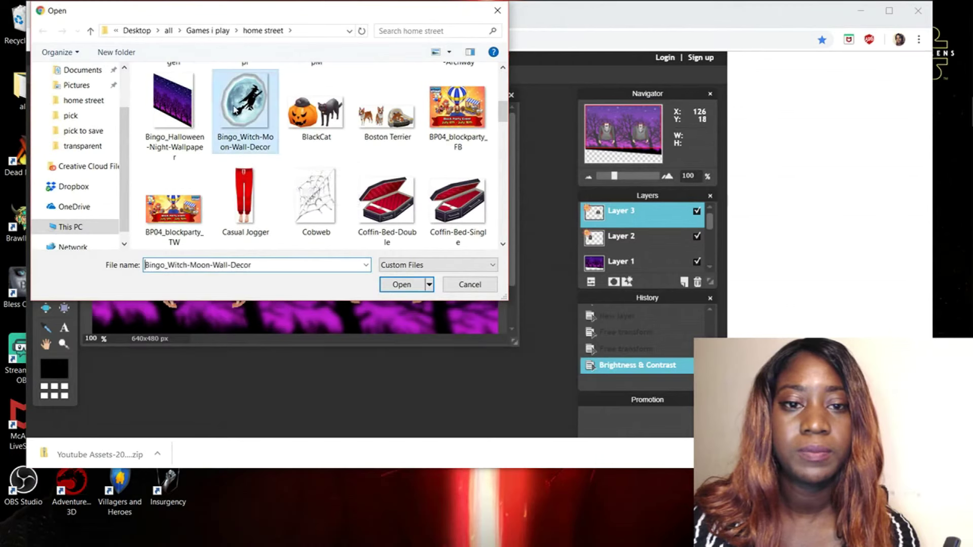
click(401, 285)
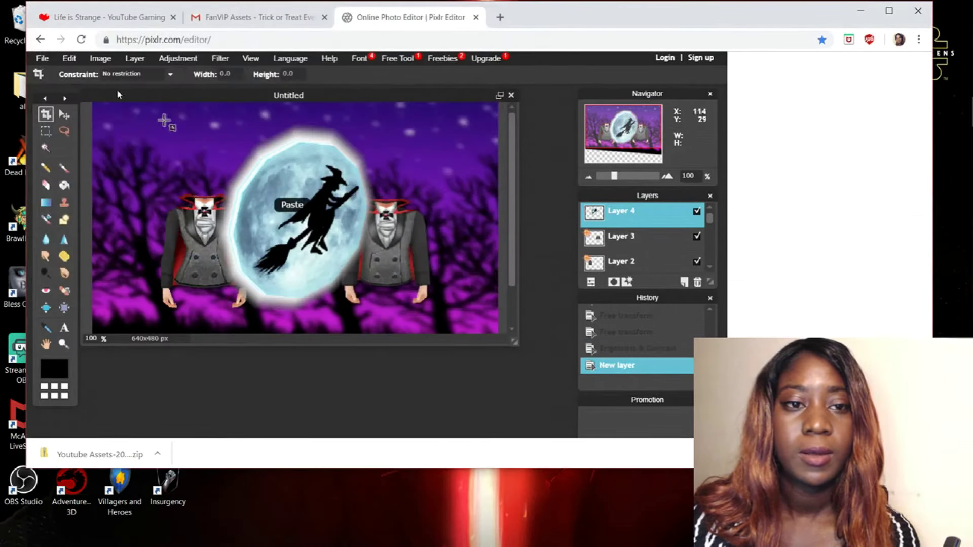
click(100, 58)
click(68, 59)
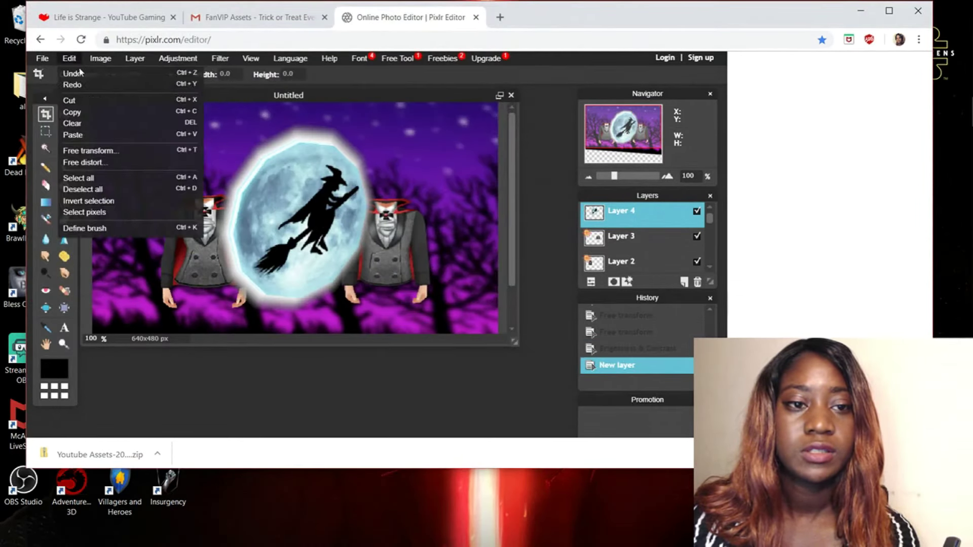
click(116, 152)
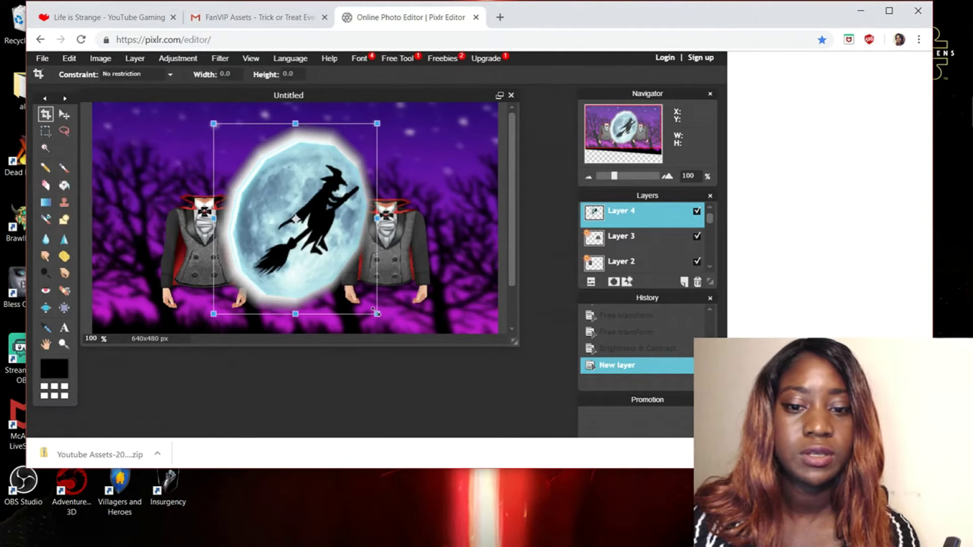
- Shrink the witch-moon image into the sky's top-right corner and apply the transform
drag(377, 314, 295, 248)
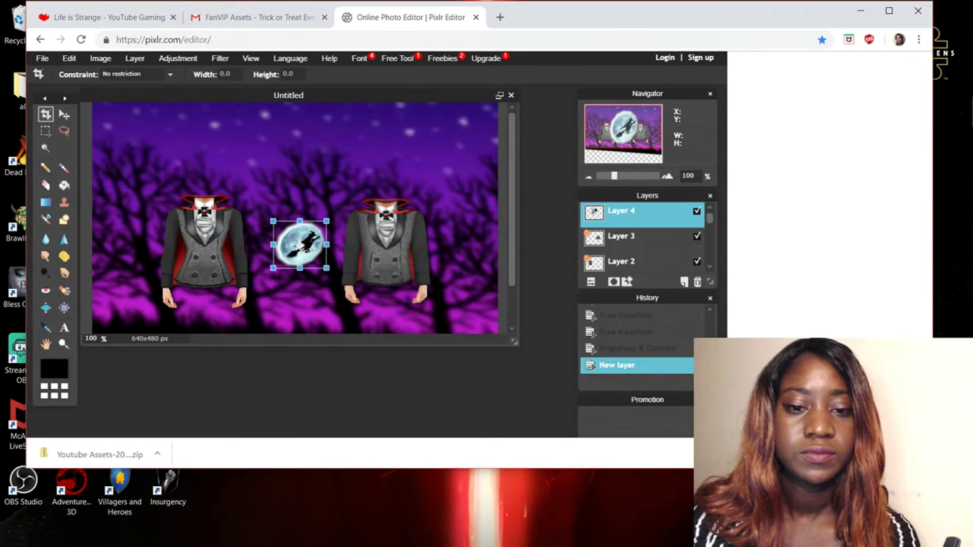
drag(320, 250, 460, 133)
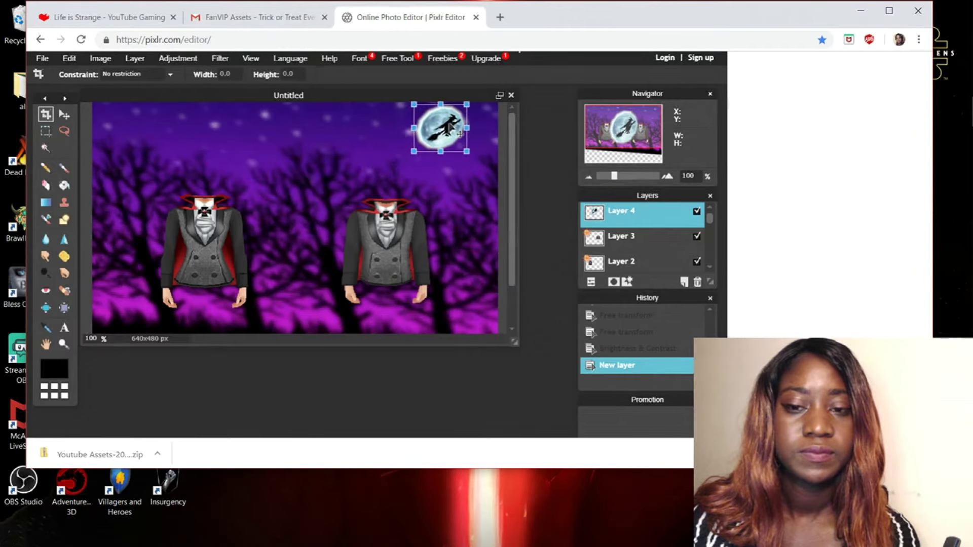
click(488, 370)
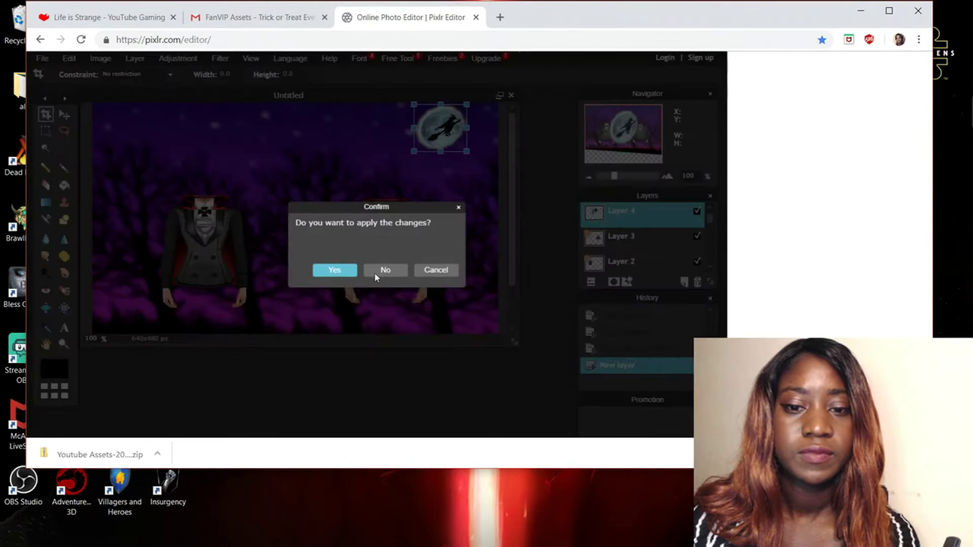
click(344, 272)
- Give the witch-moon layer a drop shadow with size 5 and distance 5
right_click(610, 219)
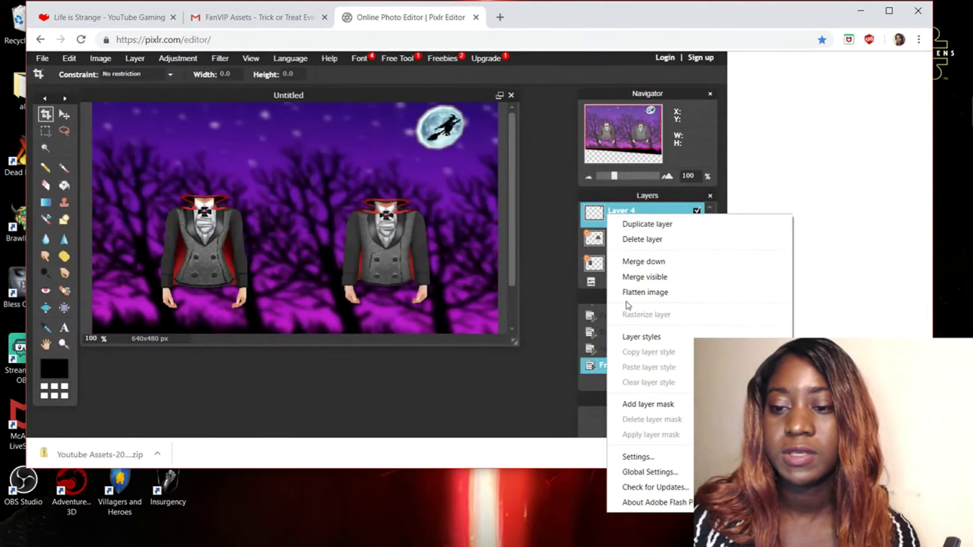
click(650, 337)
click(167, 101)
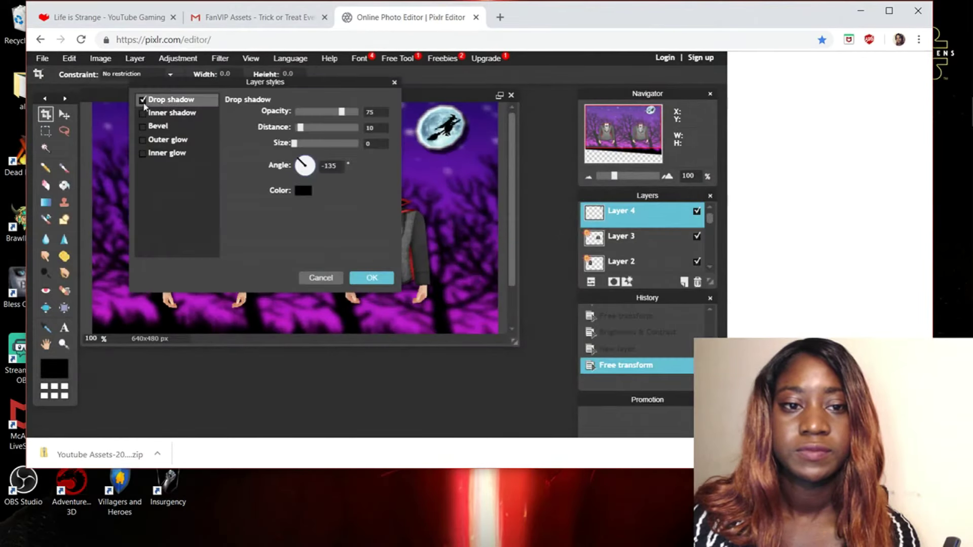
text(5)
double_click(375, 128)
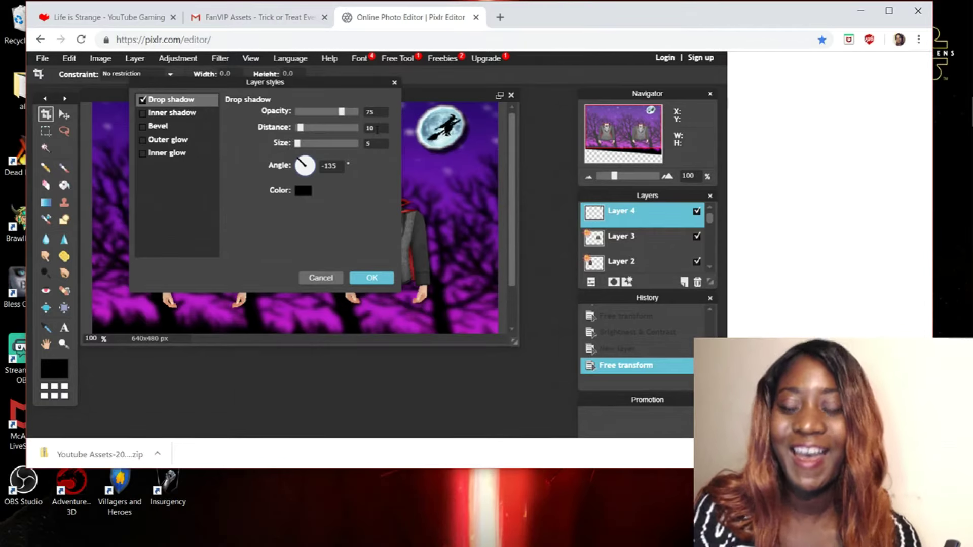
text(6)
key(BackSpace)
text(5)
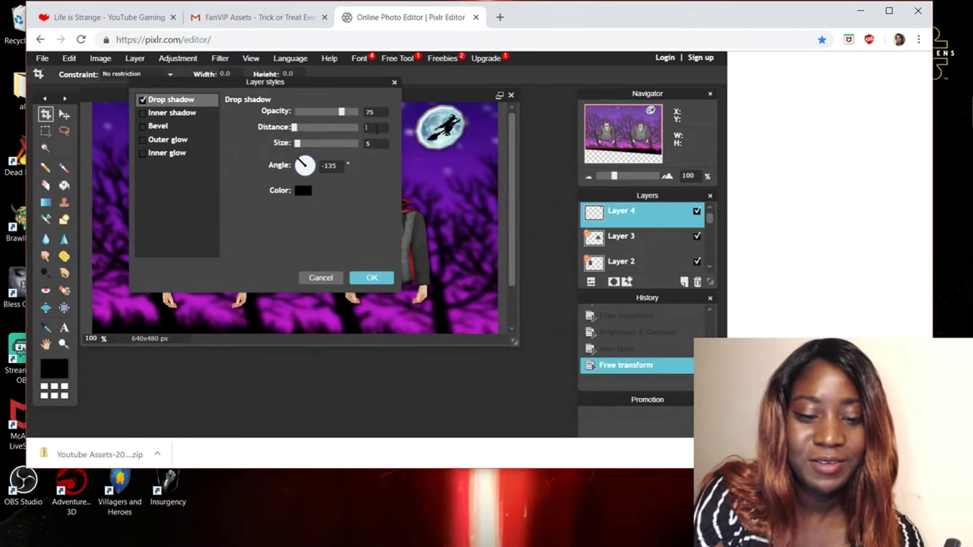
click(383, 279)
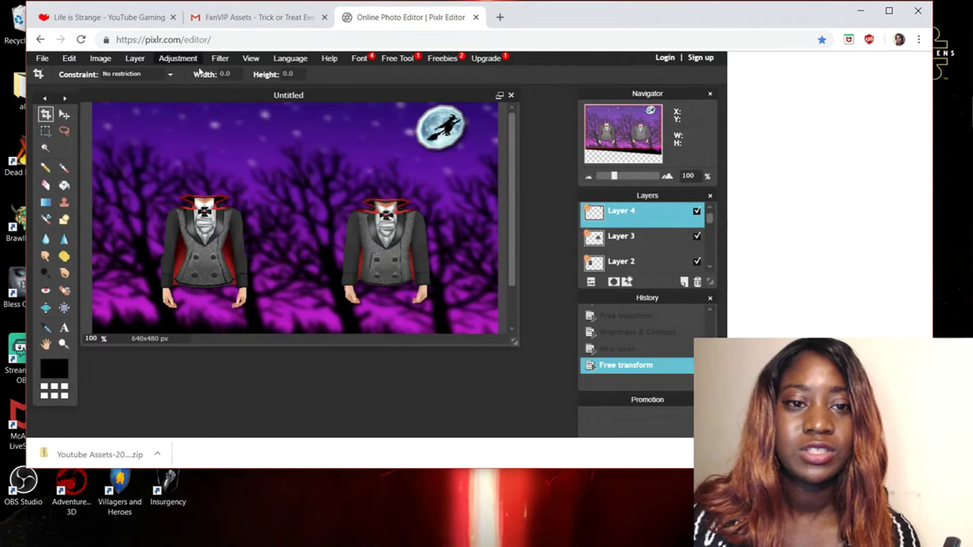
- Brighten the witch-moon layer to brightness 8, contrast 9
click(179, 59)
click(196, 74)
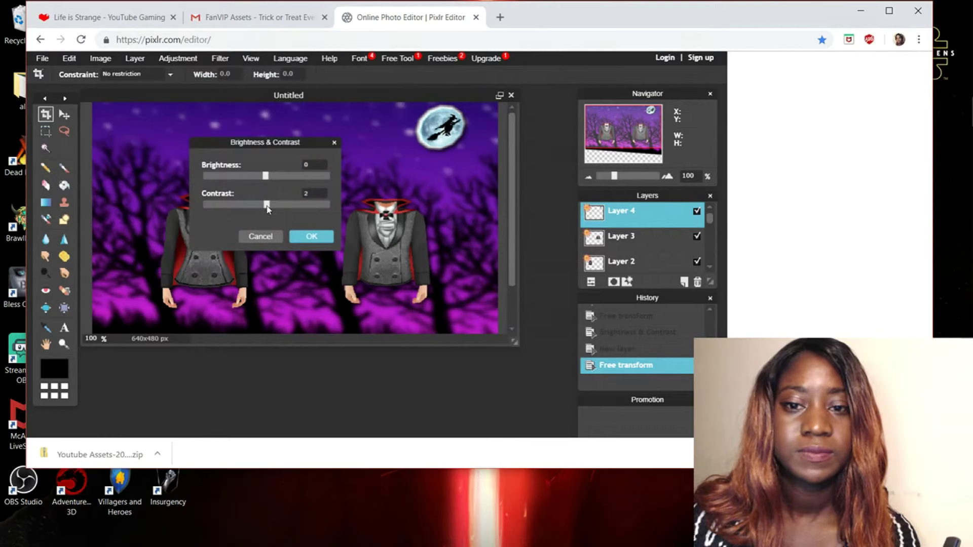
drag(268, 179, 272, 181)
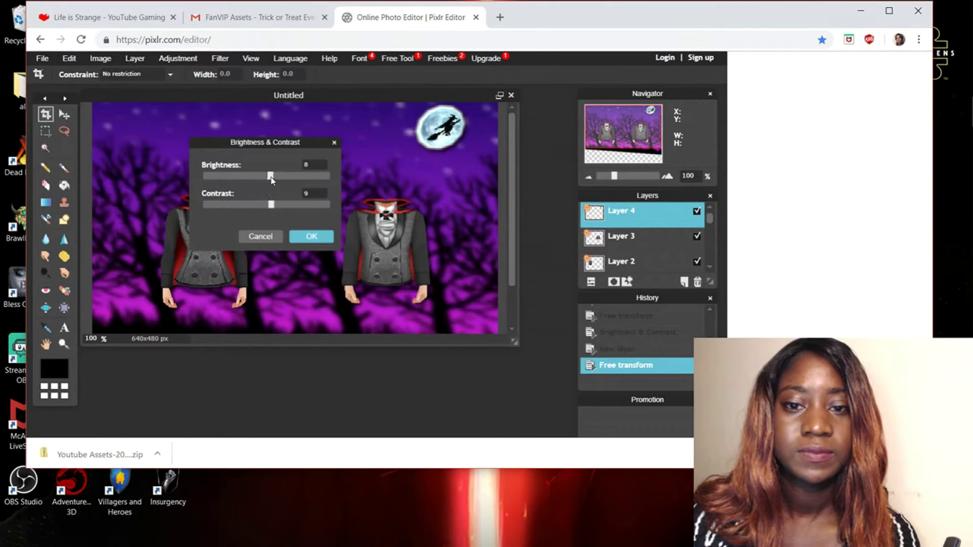
click(311, 237)
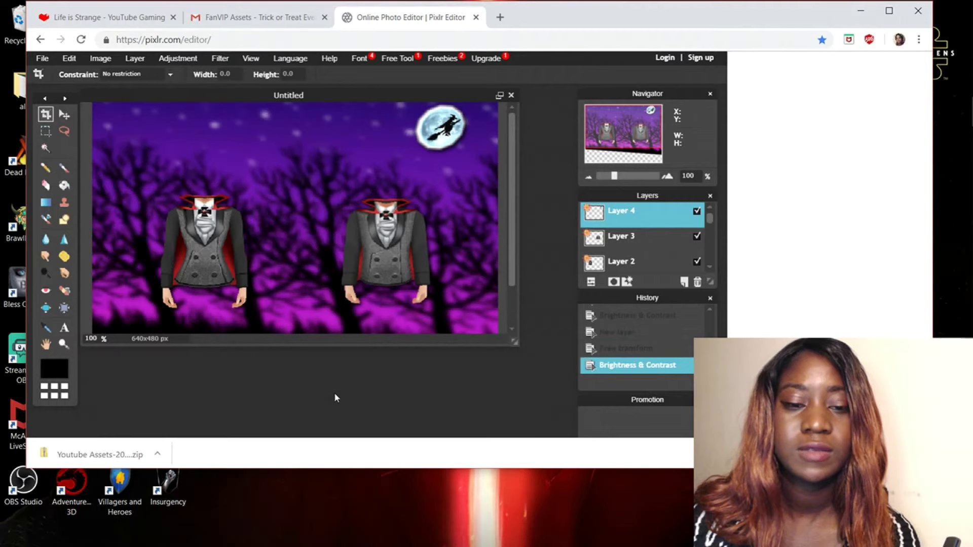
- Open the Cobweb image as a new layer
click(142, 59)
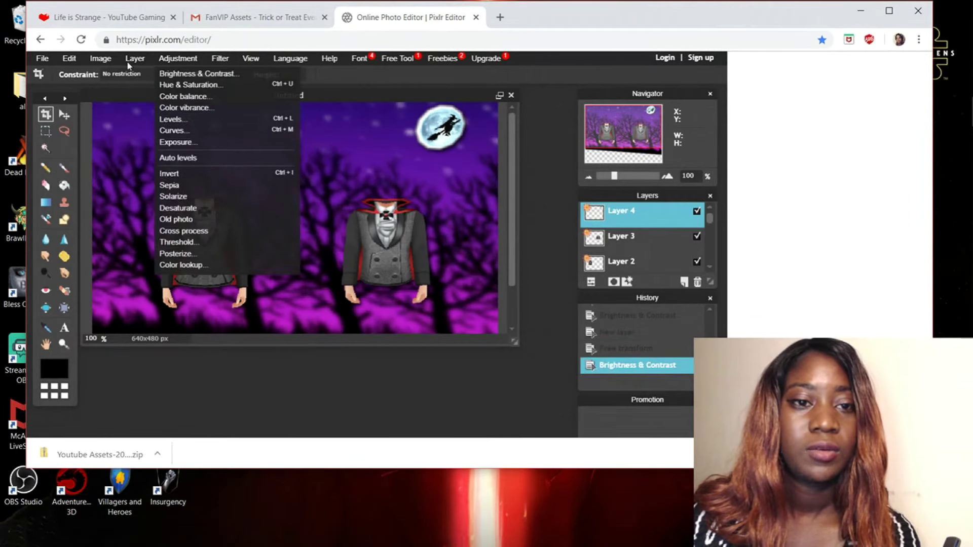
click(171, 112)
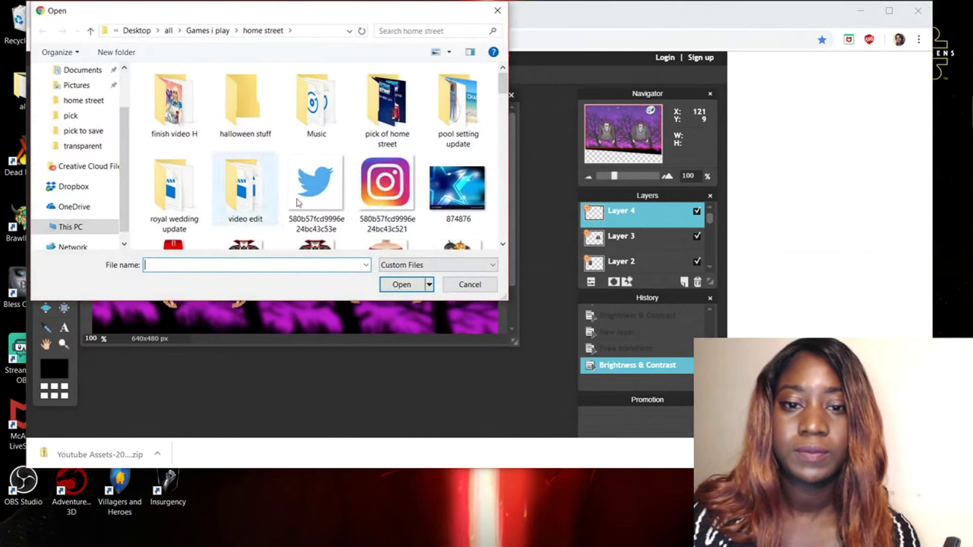
scroll(364, 184, down, 5)
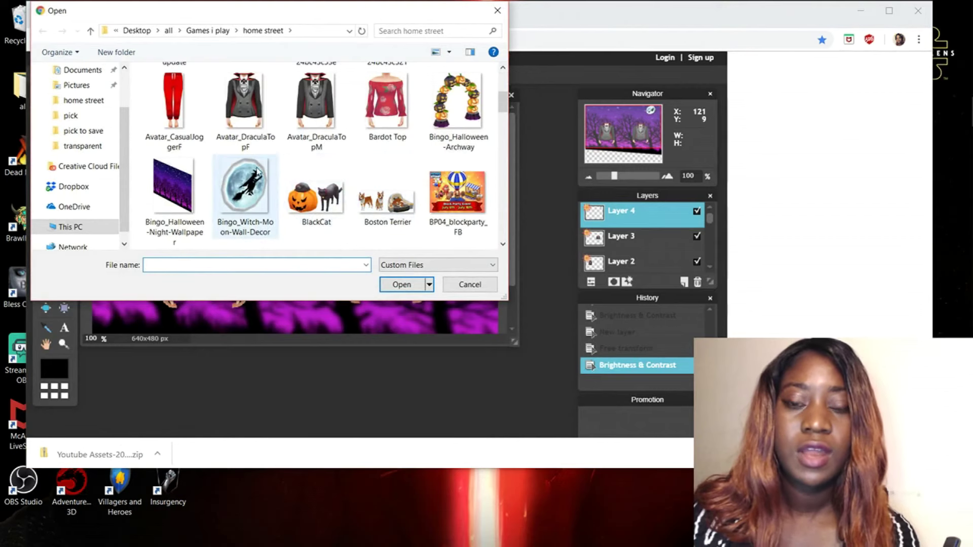
scroll(325, 168, down, 1)
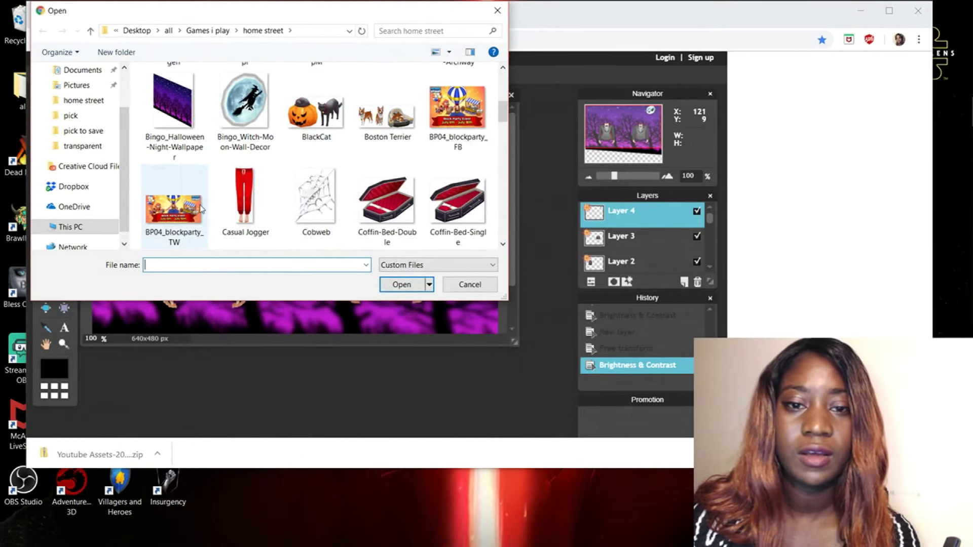
scroll(315, 152, down, 2)
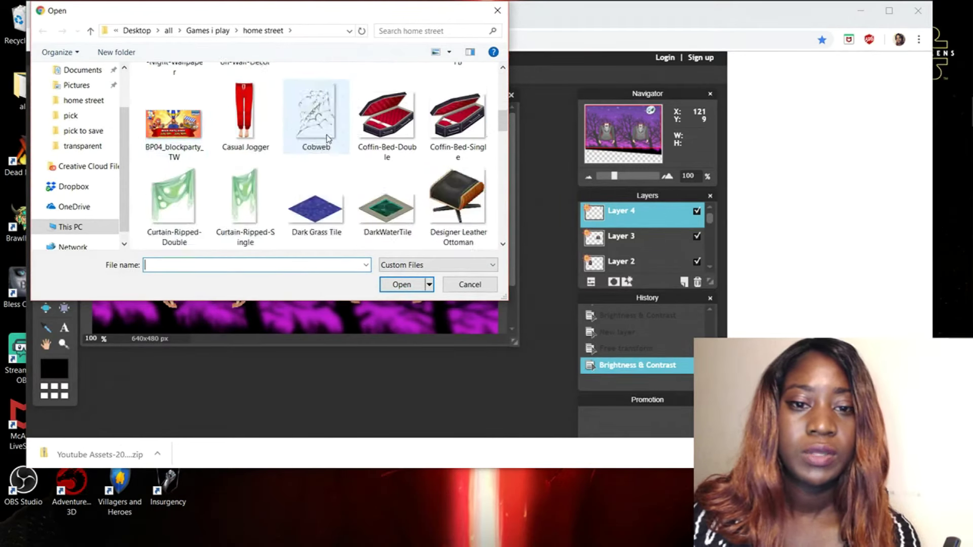
scroll(313, 144, up, 1)
click(314, 112)
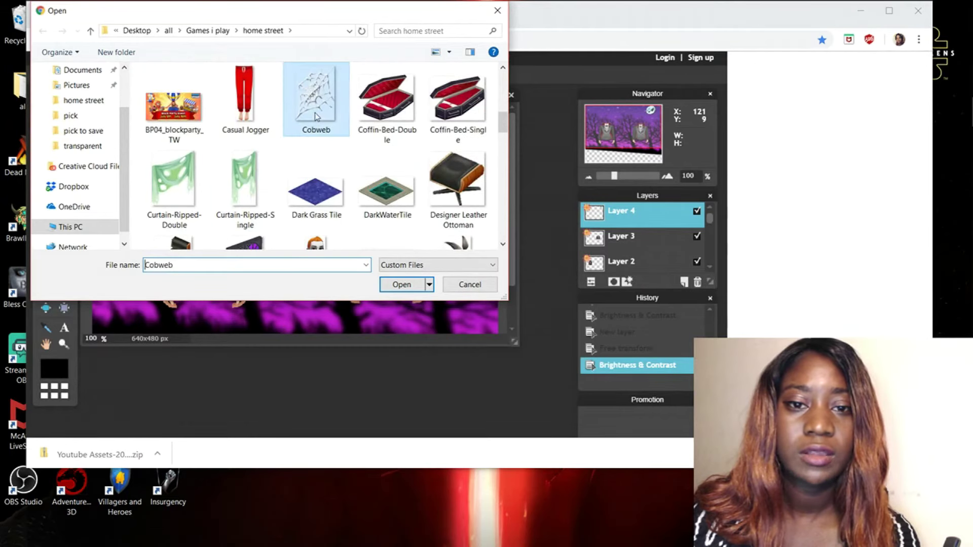
click(425, 285)
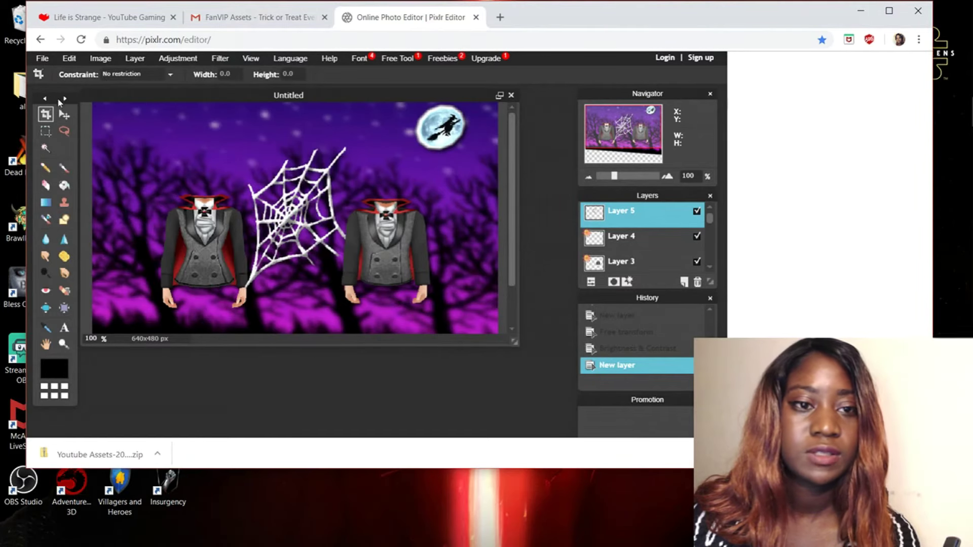
- Reorder layers so the cobweb sits above the night background, and move it between the vampires
click(62, 118)
drag(295, 224, 209, 246)
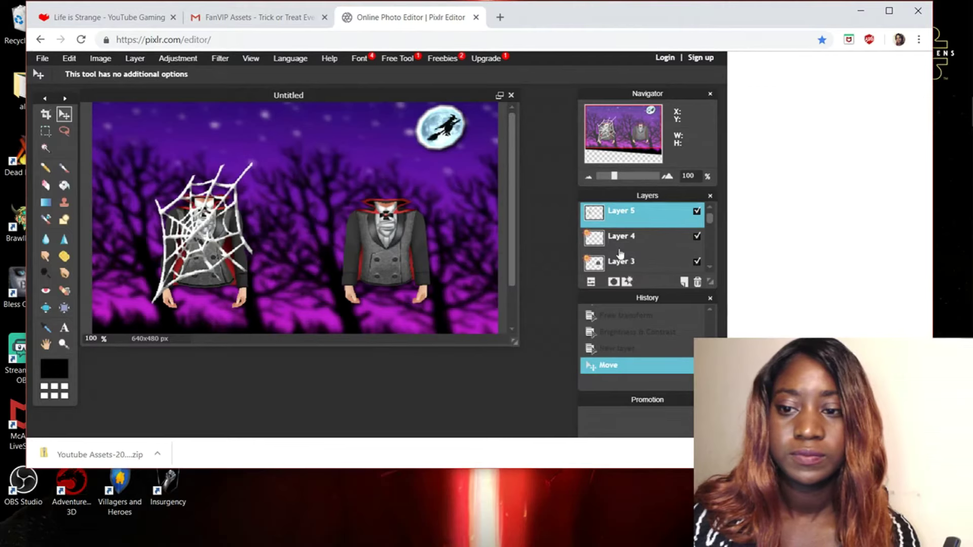
drag(620, 254, 622, 265)
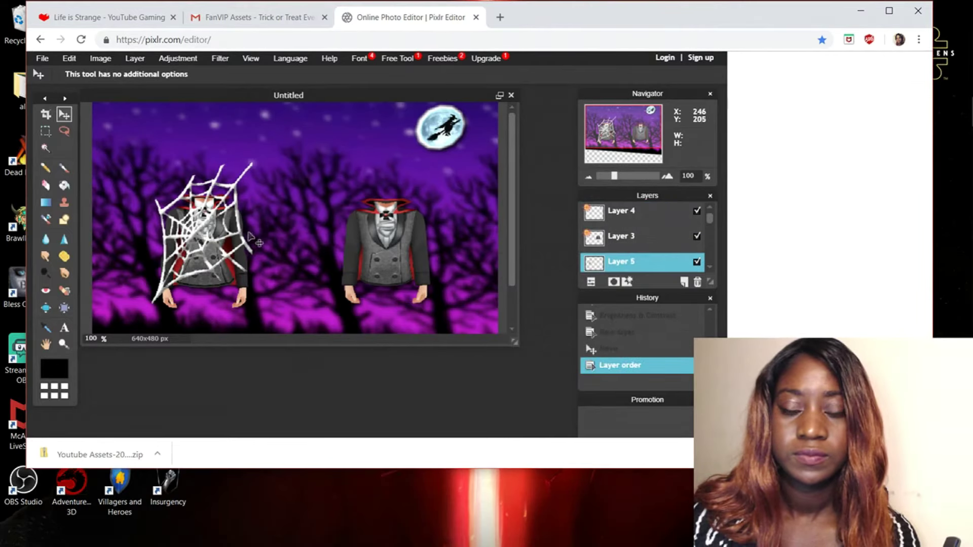
click(630, 262)
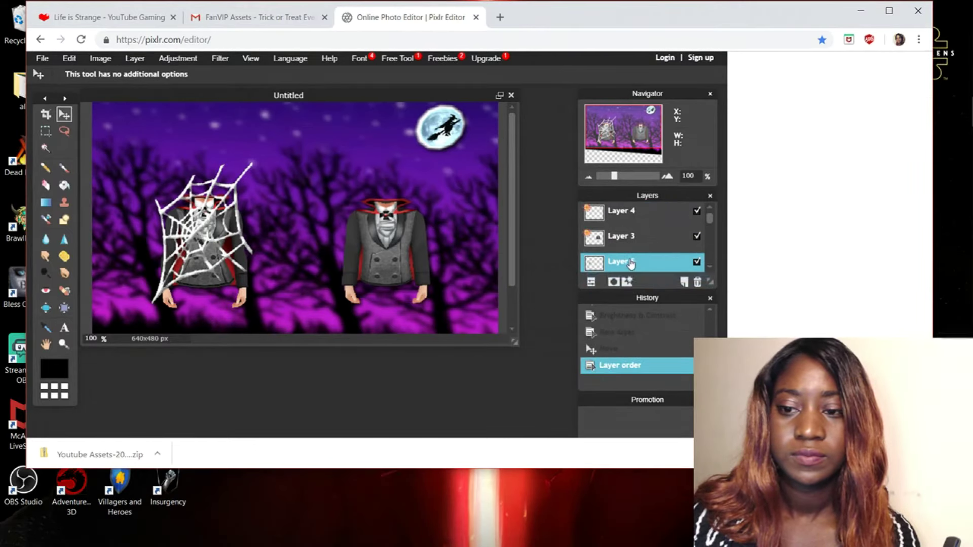
scroll(630, 262, down, 1)
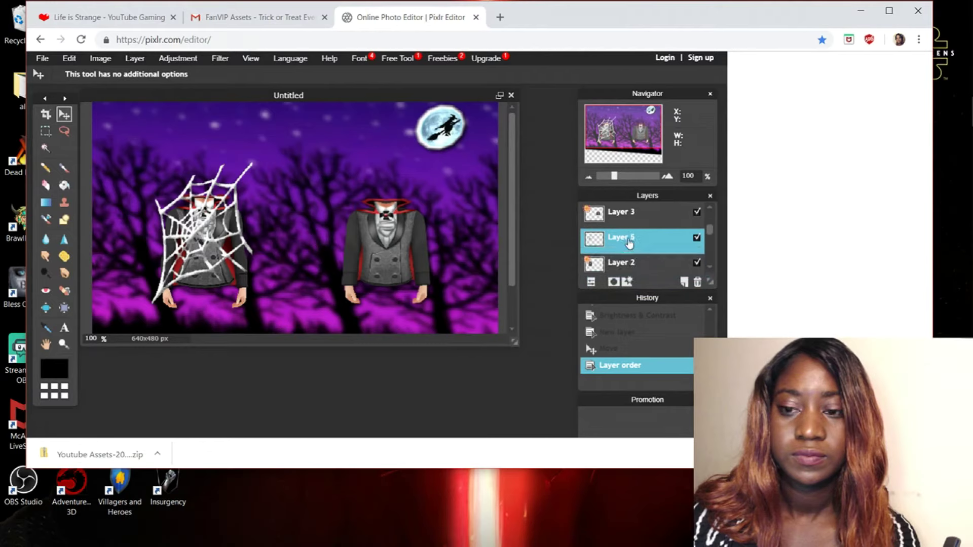
scroll(629, 244, down, 1)
drag(626, 223, 627, 260)
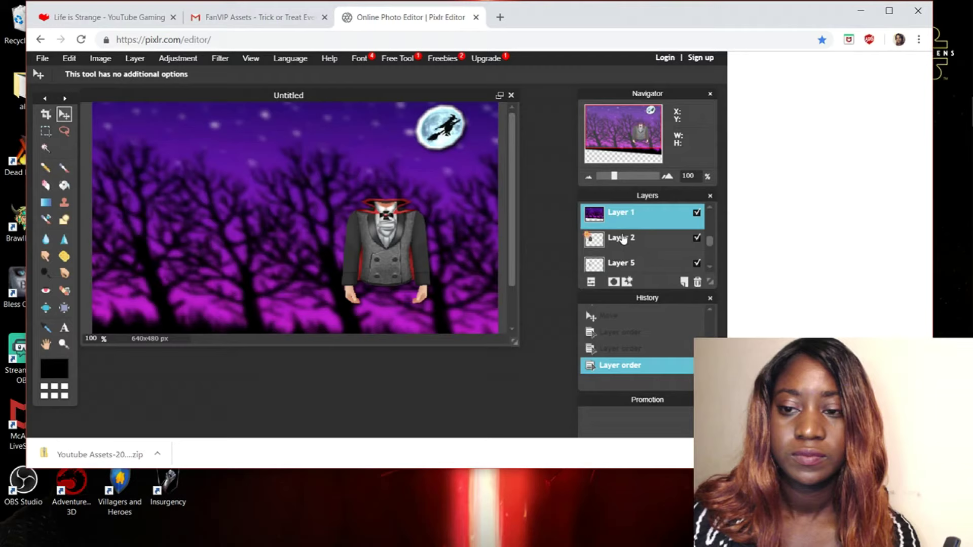
mouse_move(626, 223)
mouse_down()
mouse_move(623, 258)
mouse_move(629, 213)
mouse_up()
scroll(626, 253, down, 1)
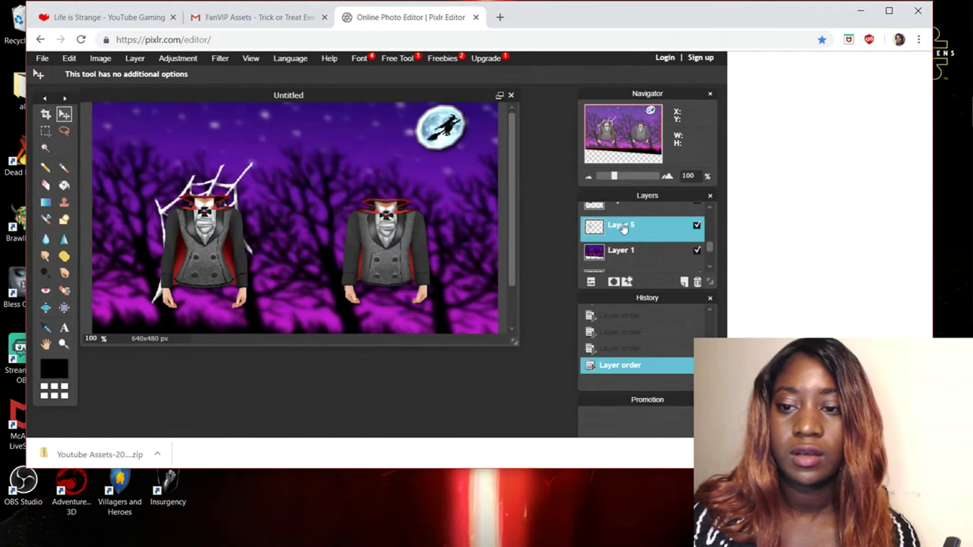
scroll(624, 229, up, 1)
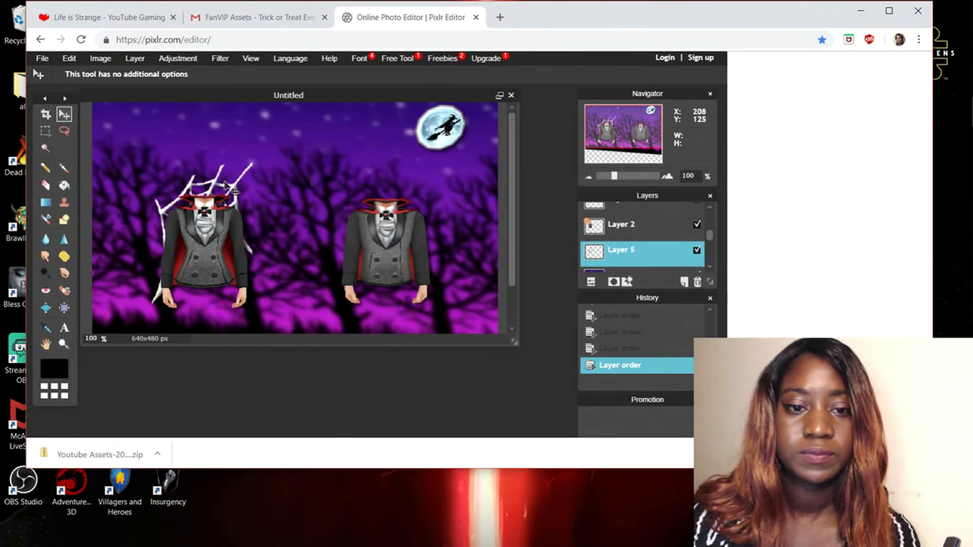
drag(245, 192, 324, 199)
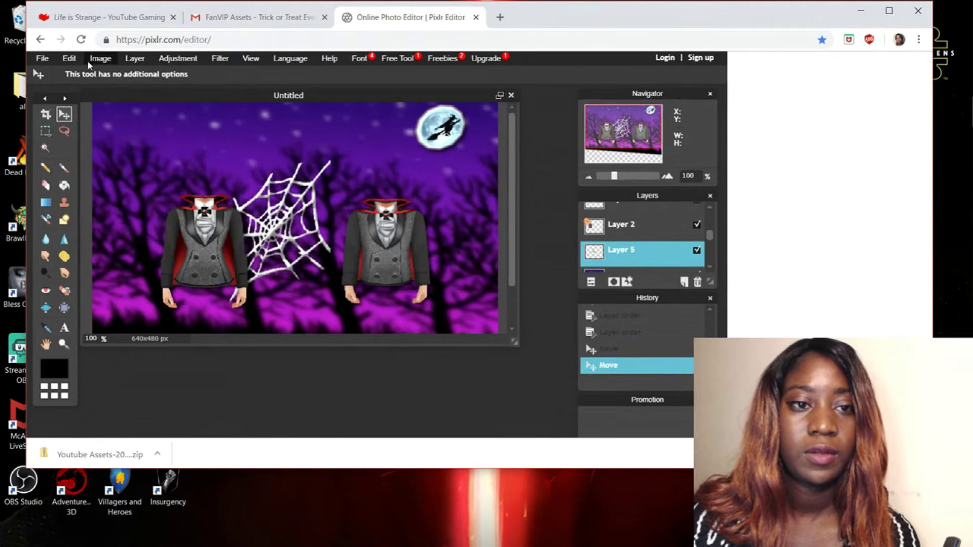
- Stretch the cobweb wider and taller across both vampires and apply the transform
click(71, 59)
click(127, 151)
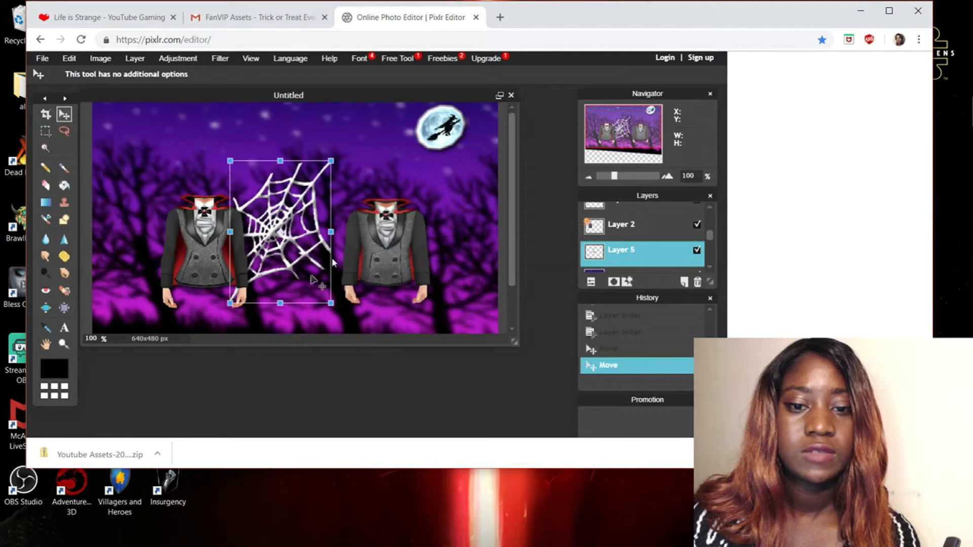
drag(331, 231, 432, 274)
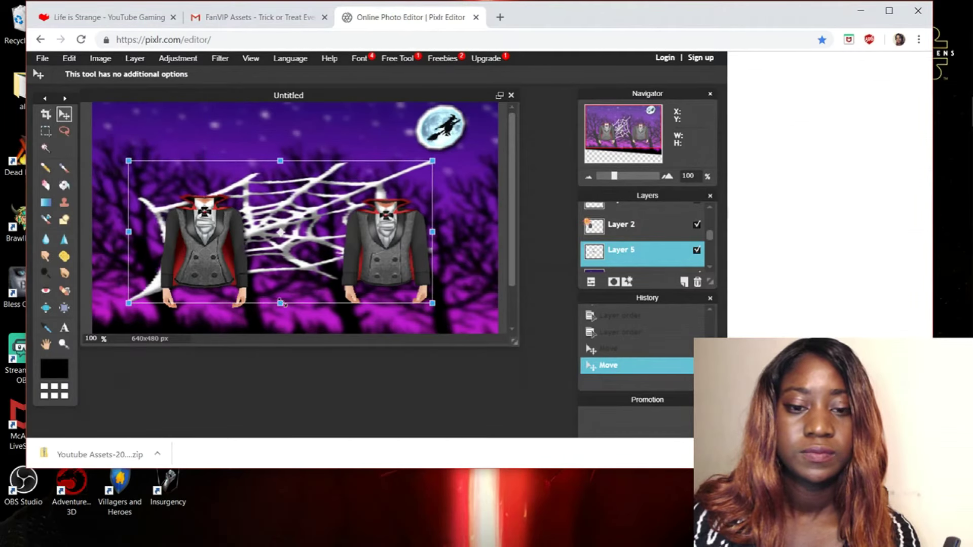
drag(280, 303, 282, 332)
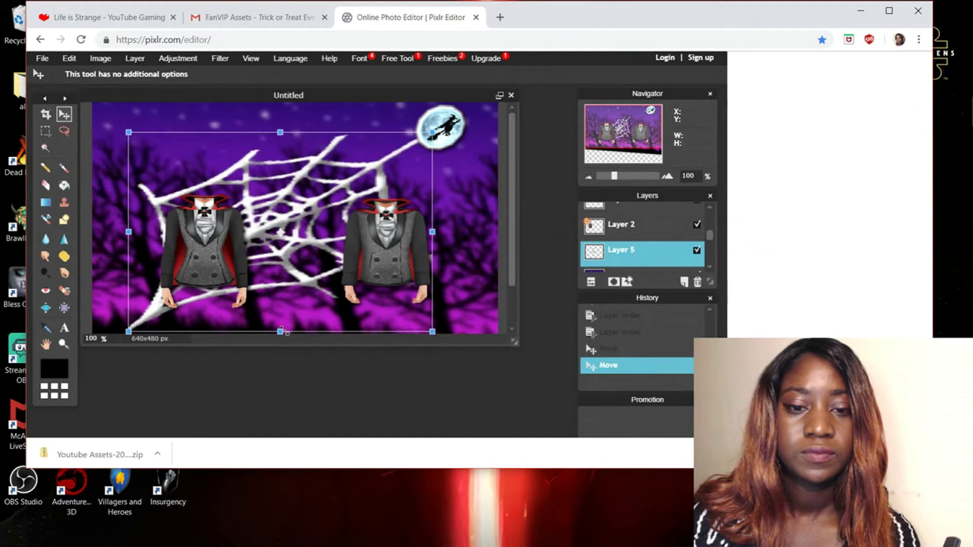
drag(327, 204, 334, 218)
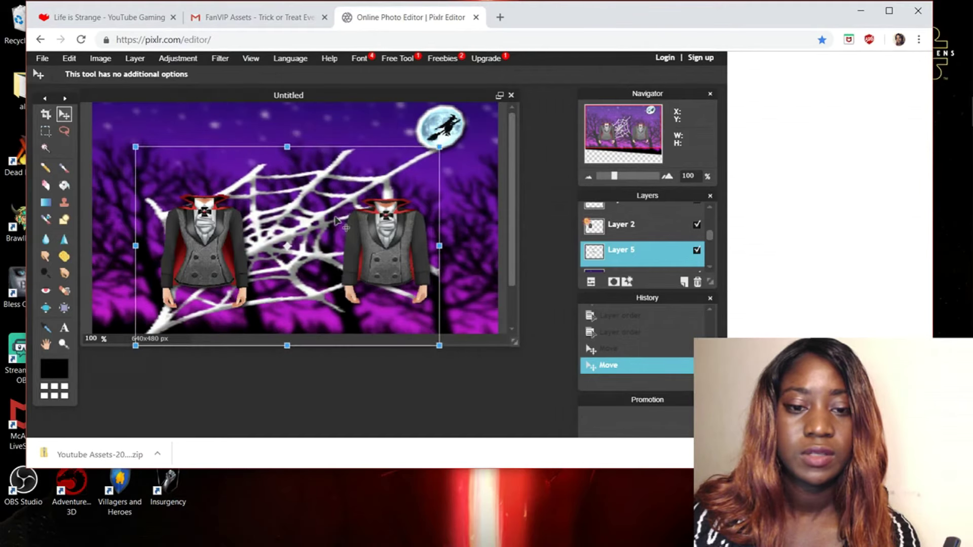
click(350, 364)
click(347, 271)
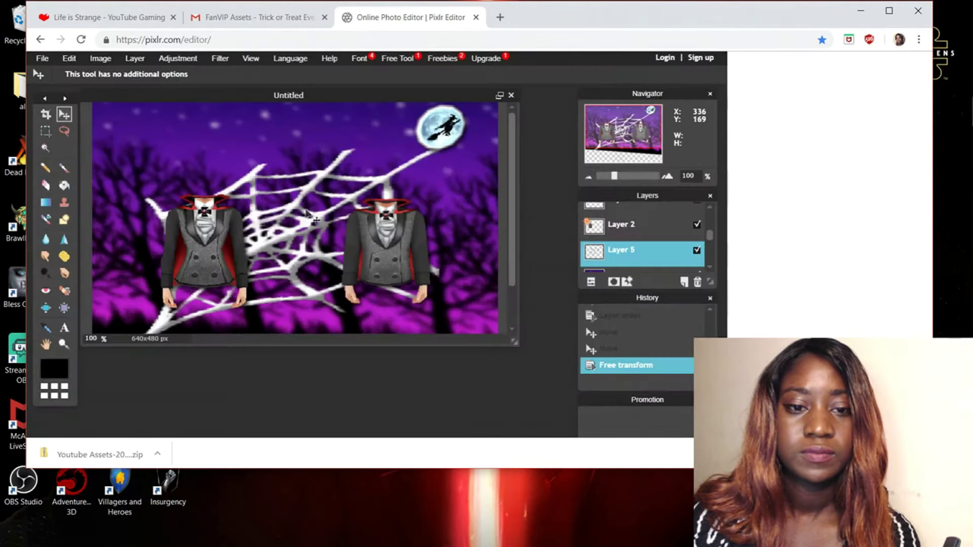
- Dim the spider web to brightness -22, contrast 14, and shift it right and slightly down
click(177, 59)
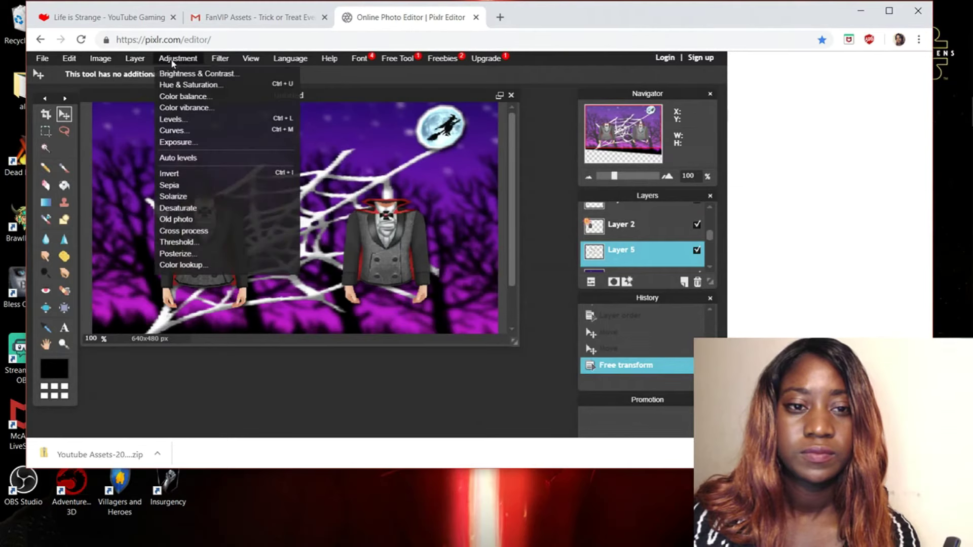
click(187, 74)
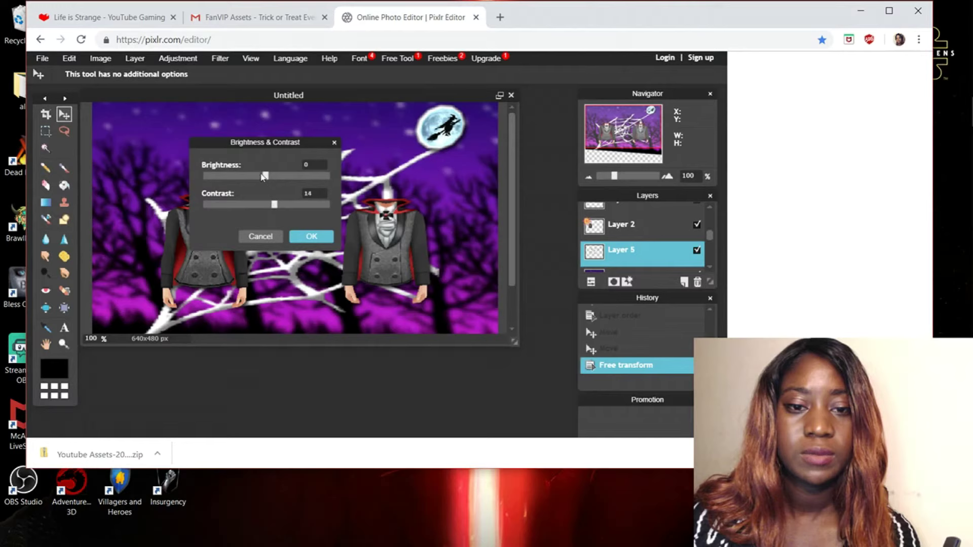
drag(272, 145, 419, 190)
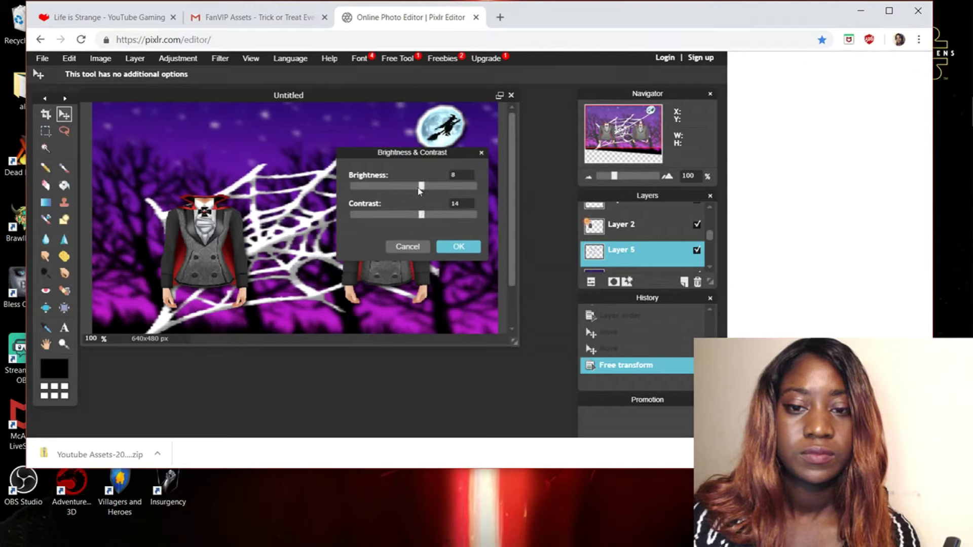
drag(419, 188, 399, 186)
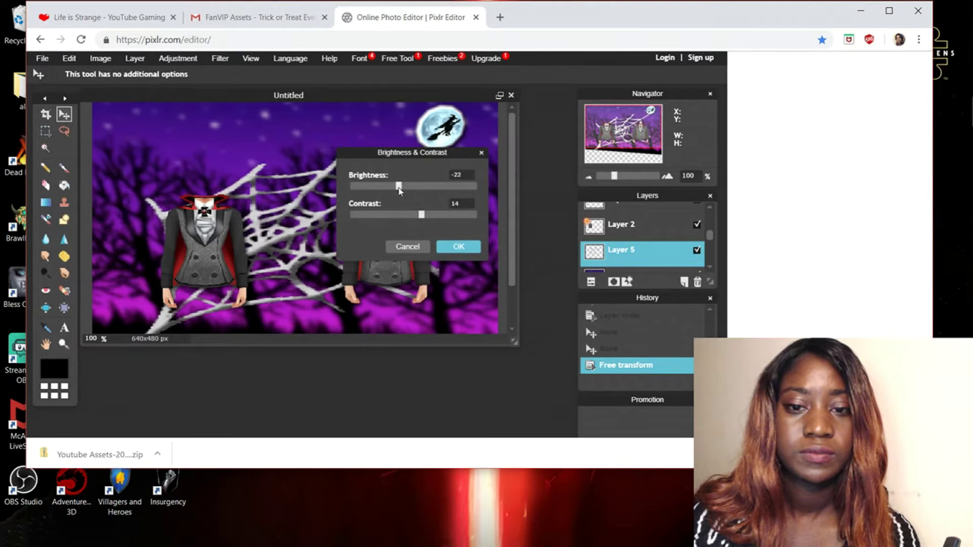
click(458, 248)
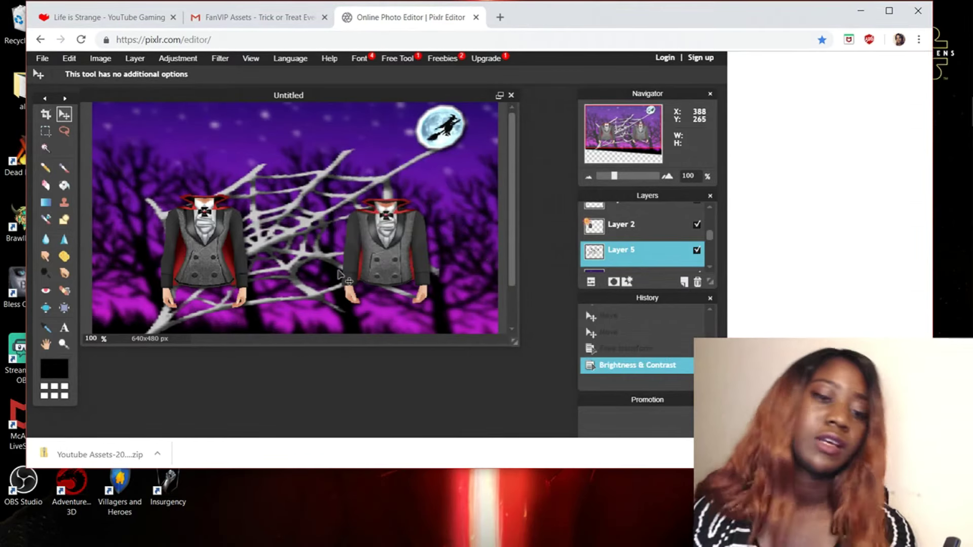
drag(299, 231, 315, 240)
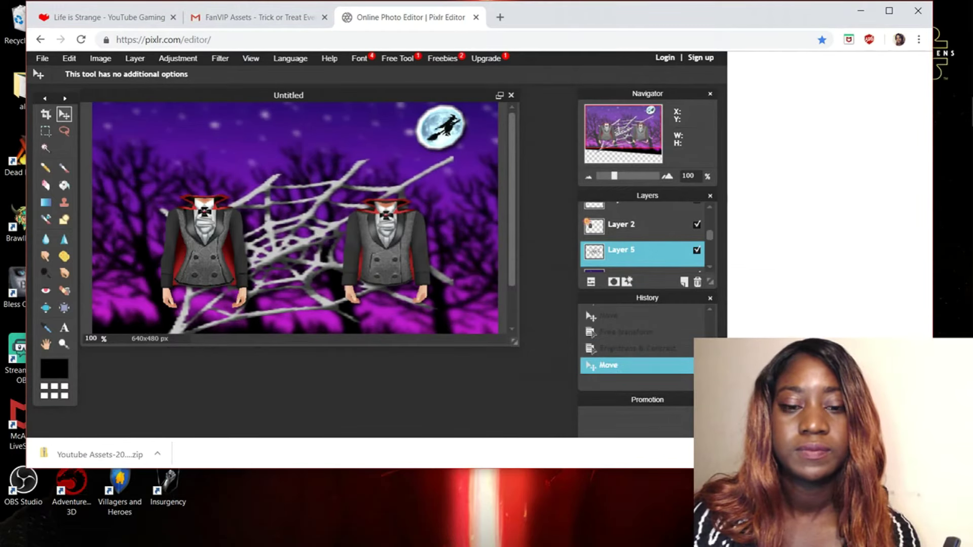
- Open HomeStreet_Logo_Large as a new layer
click(122, 59)
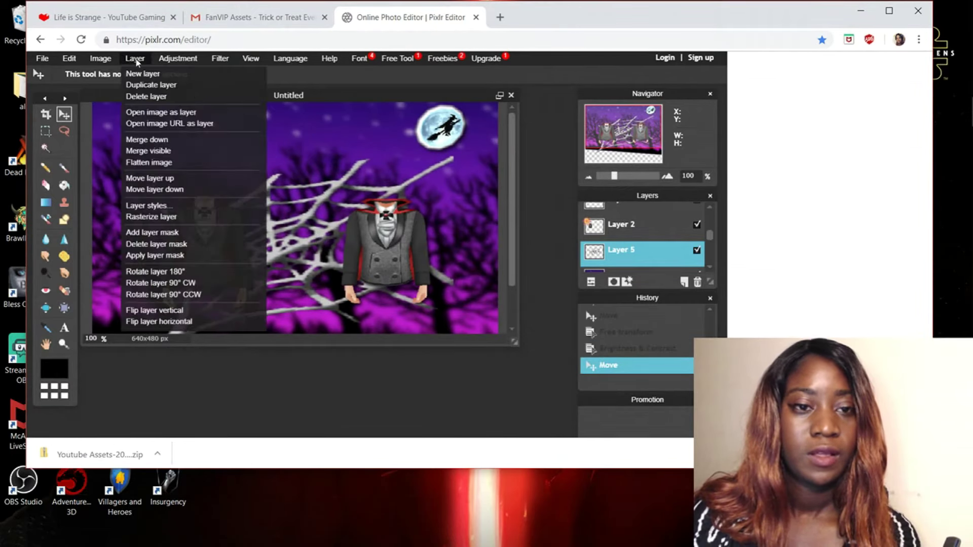
click(169, 119)
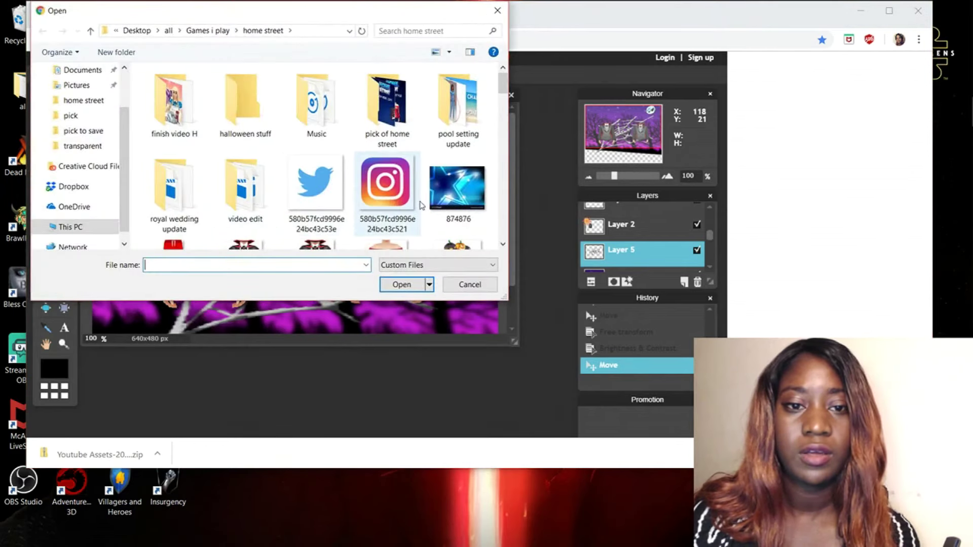
scroll(384, 175, down, 3)
scroll(420, 148, down, 5)
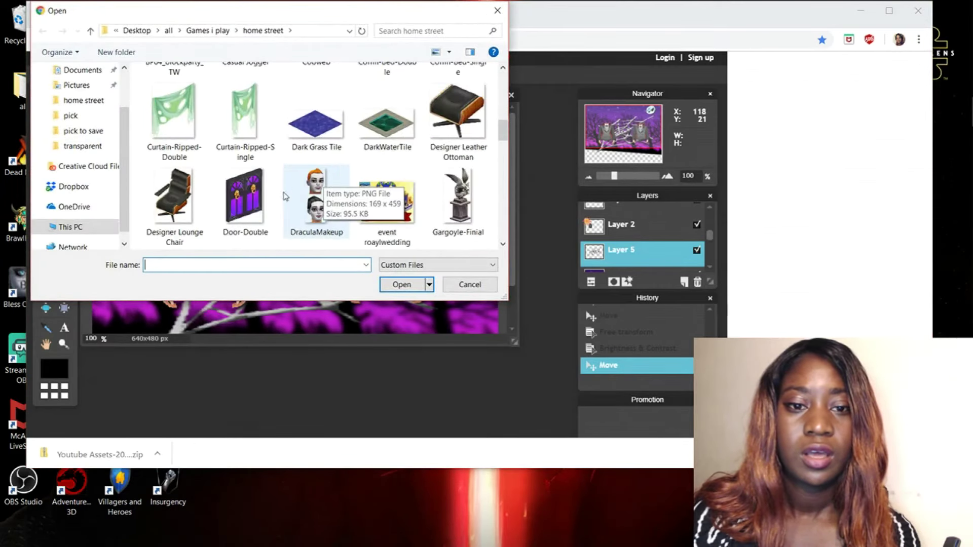
scroll(265, 188, down, 6)
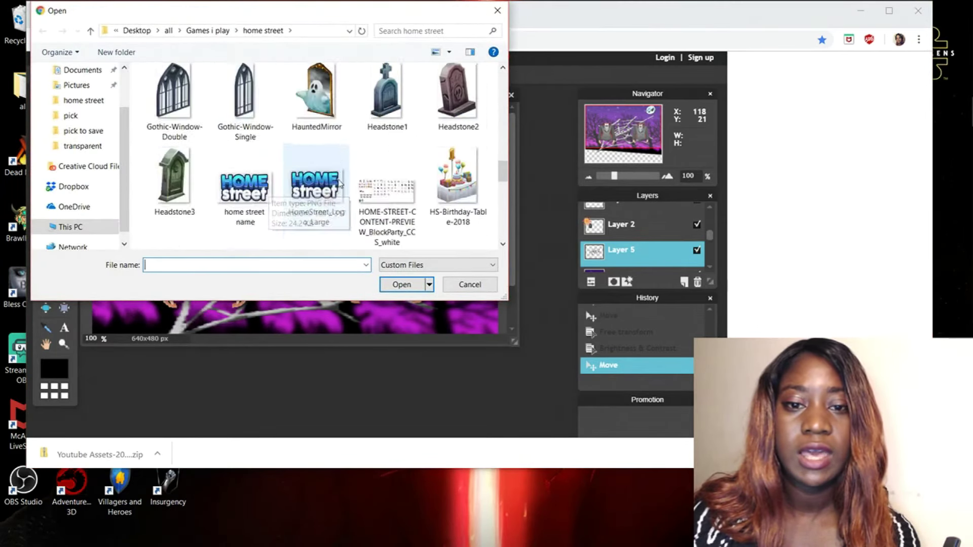
scroll(322, 169, up, 3)
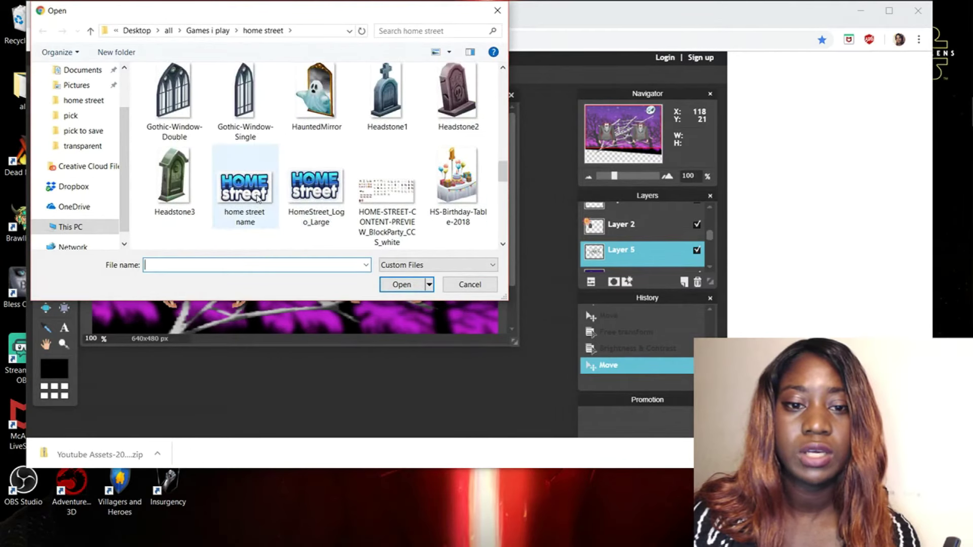
click(331, 202)
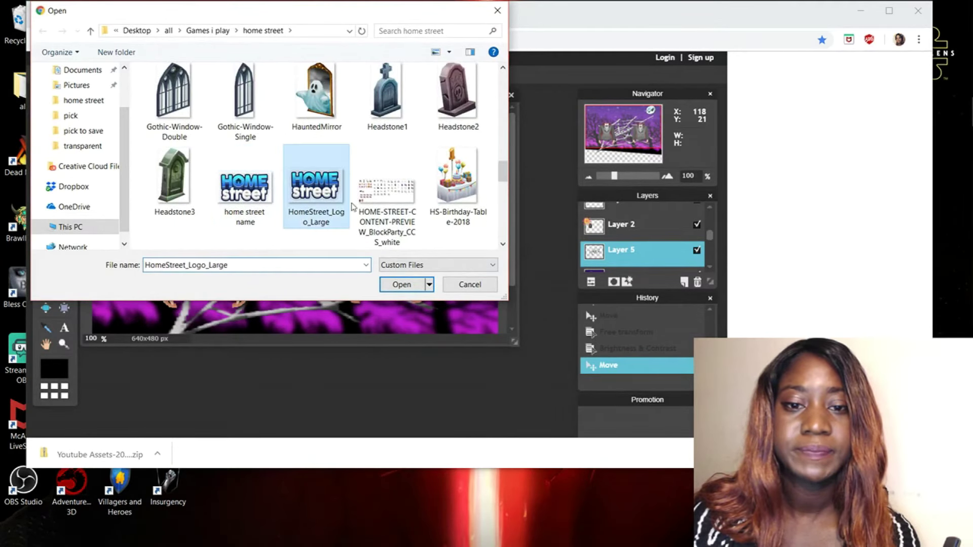
click(399, 284)
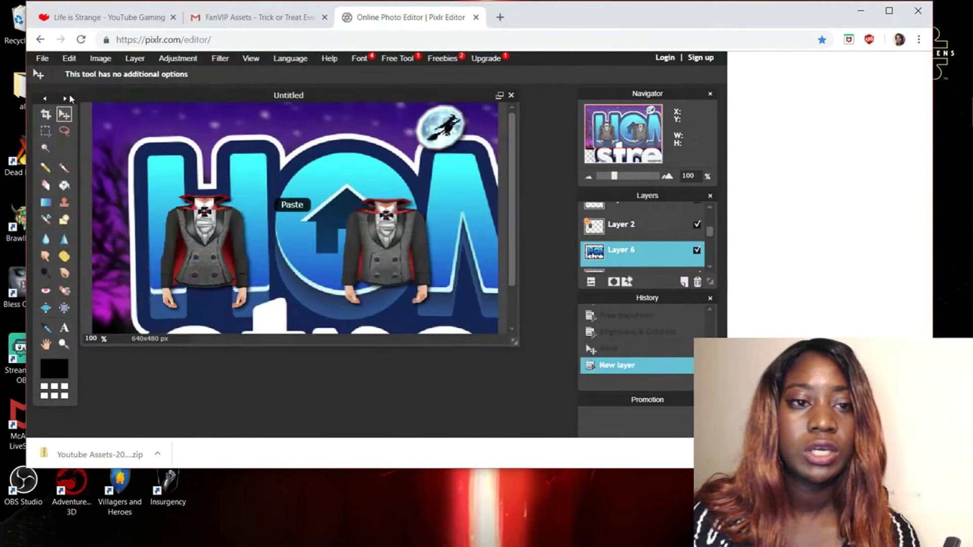
- Shrink the logo into the canvas's top-left corner and apply the transform
click(74, 59)
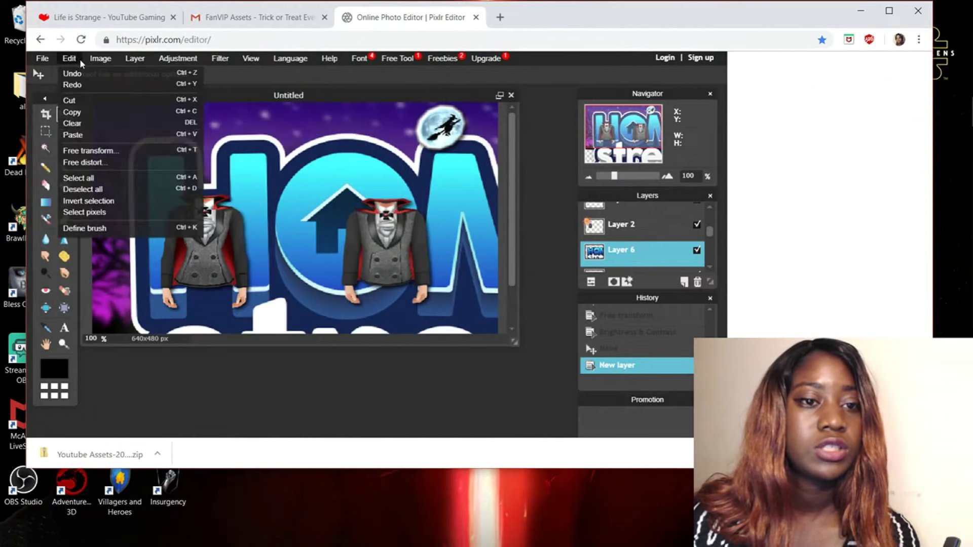
click(164, 153)
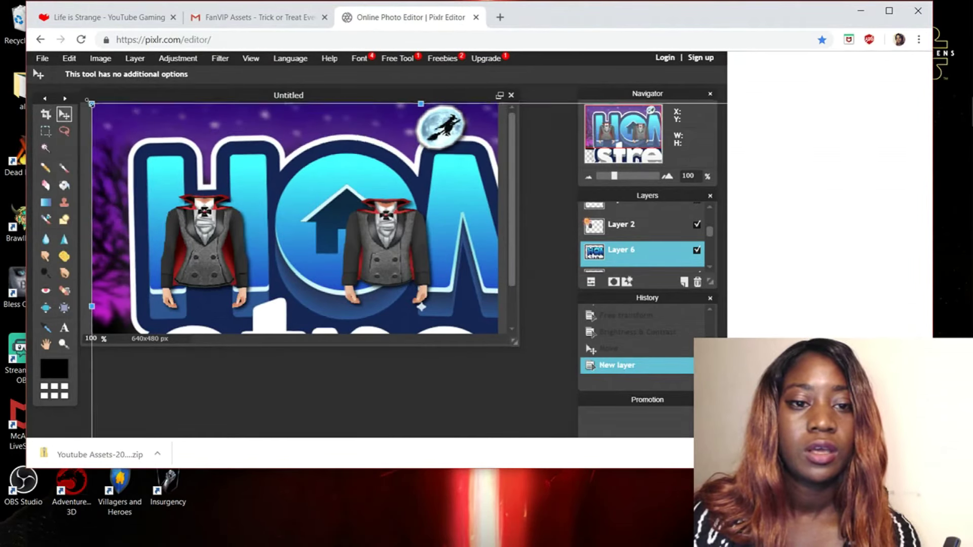
drag(92, 102, 384, 287)
drag(456, 337, 171, 152)
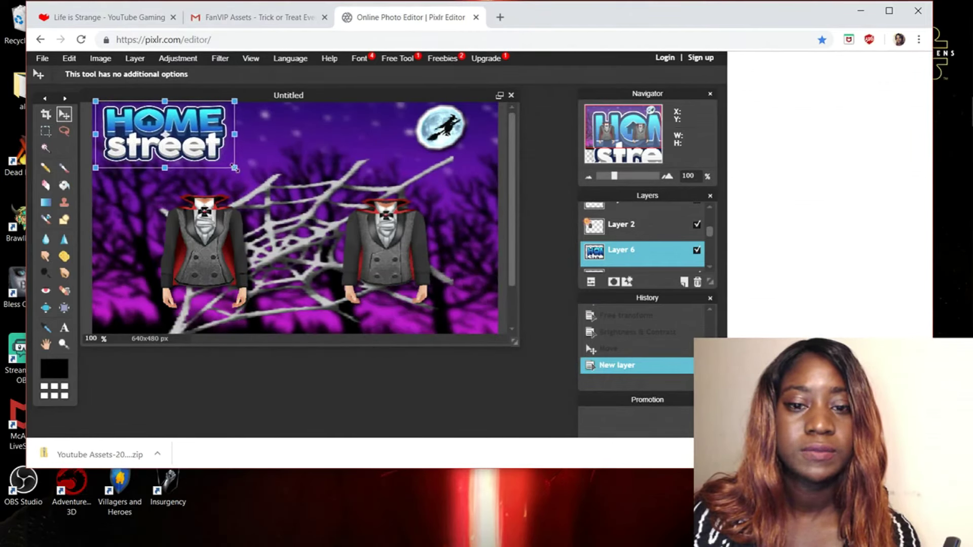
drag(236, 169, 163, 139)
click(288, 344)
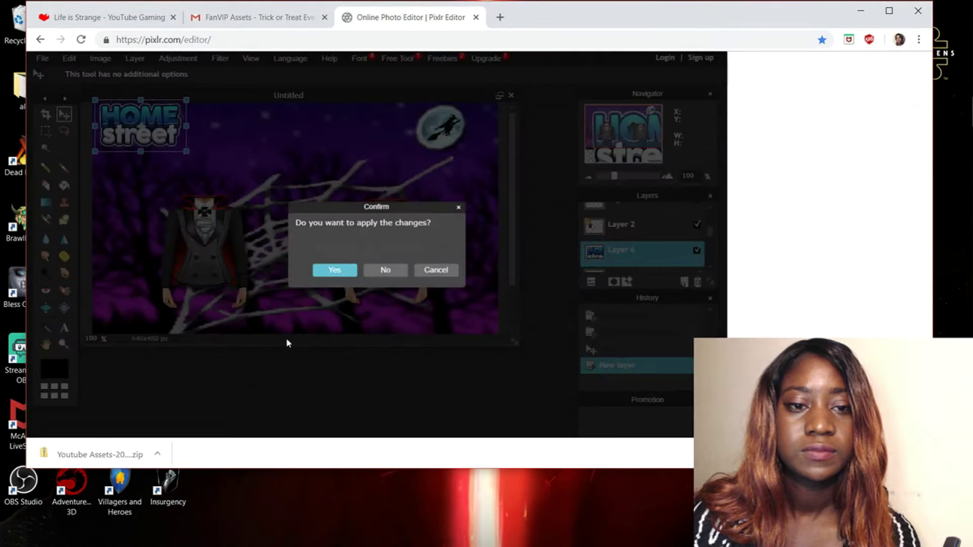
click(332, 270)
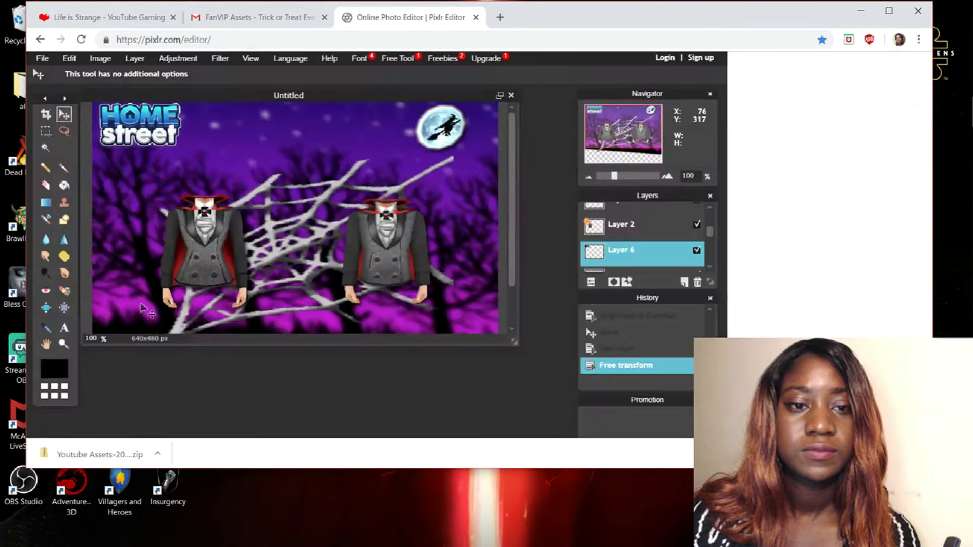
- Nudge the logo slightly down and enable a drop shadow in its layer styles
drag(142, 307, 142, 319)
click(627, 281)
click(290, 99)
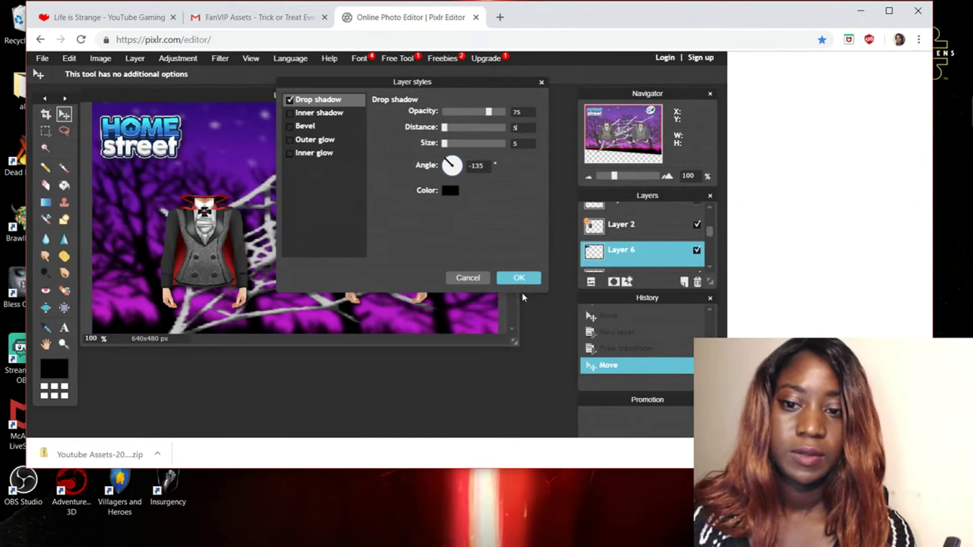
- Apply the logo's drop shadow and slightly raise its contrast
click(519, 278)
click(178, 58)
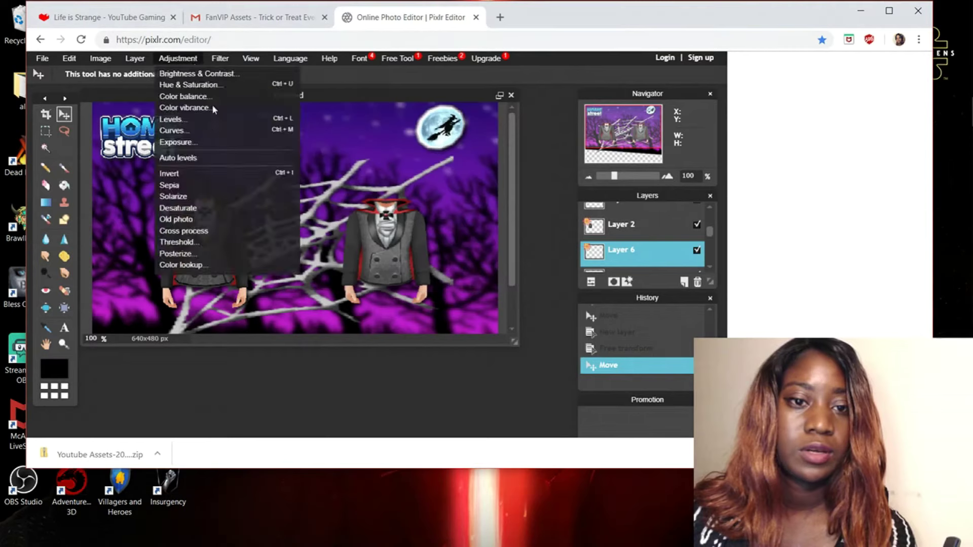
click(188, 74)
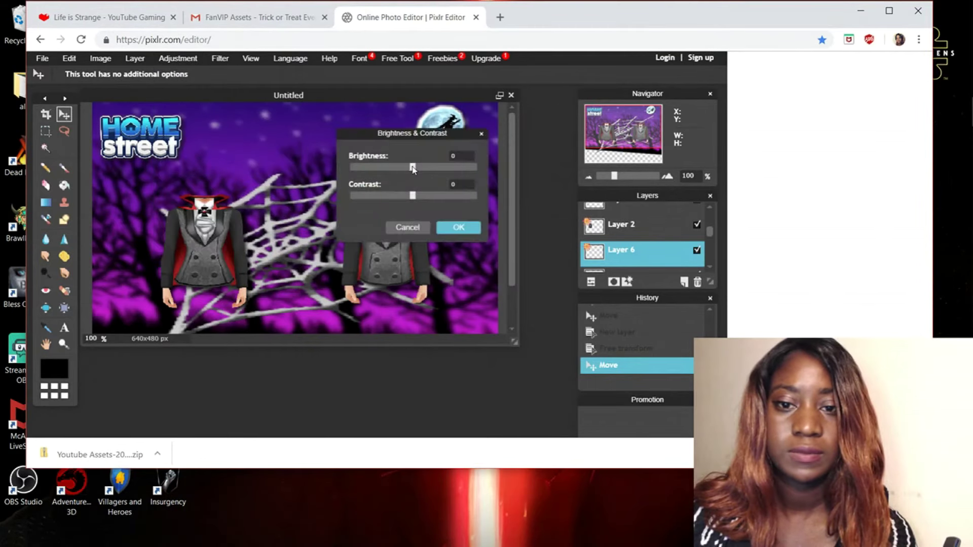
drag(413, 169, 413, 171)
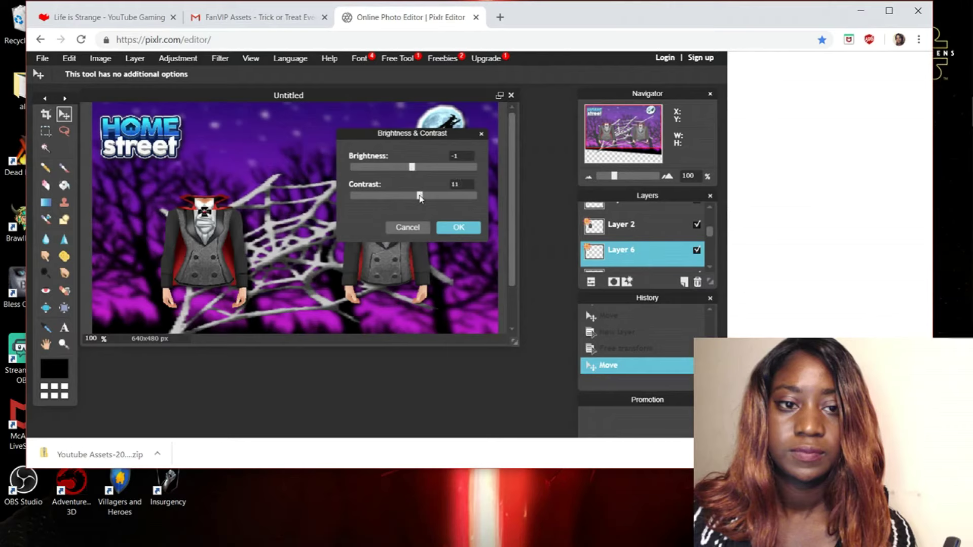
click(467, 234)
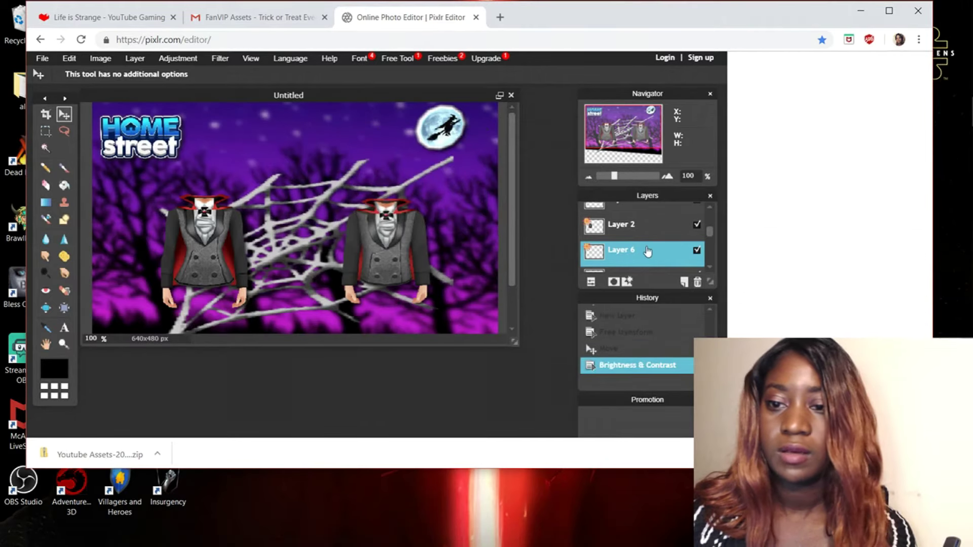
- Give the spider web layer, Layer 5, a drop shadow with distance 5
click(645, 226)
scroll(645, 237, down, 1)
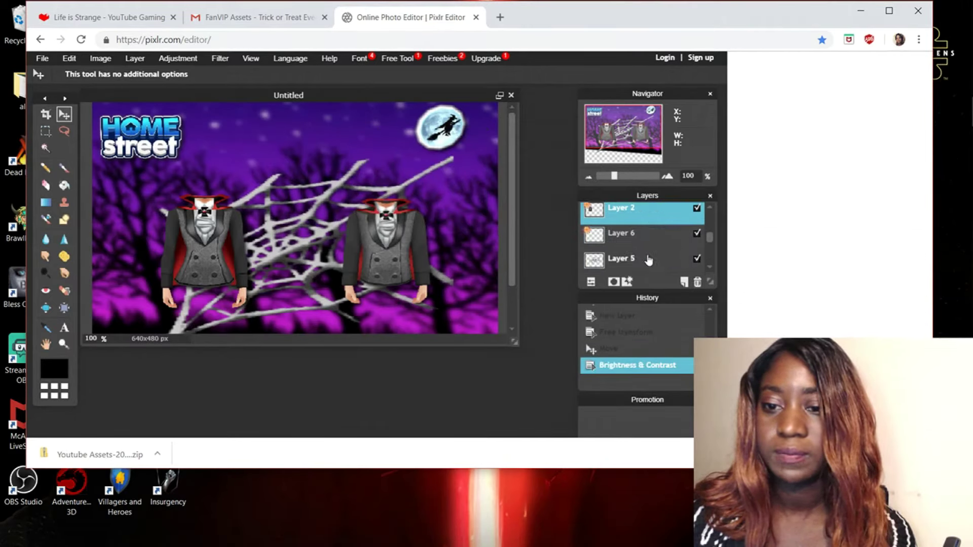
click(649, 260)
right_click(648, 259)
click(693, 375)
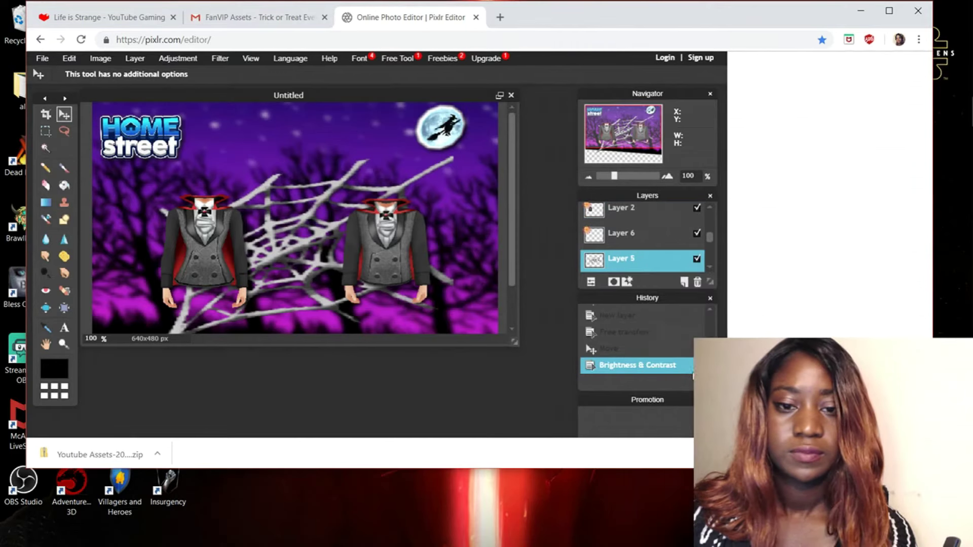
click(304, 101)
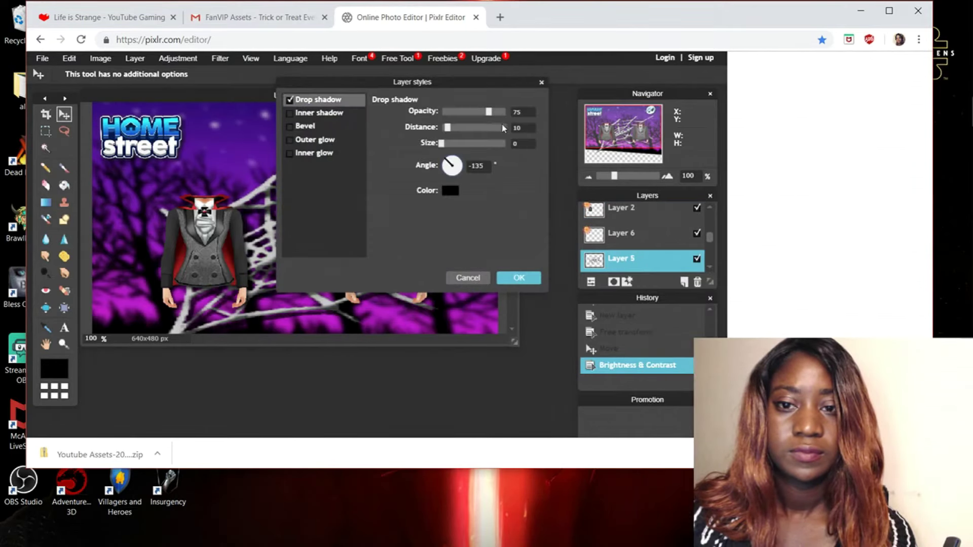
key(BackSpace)
key(BackSpace)
text(5)
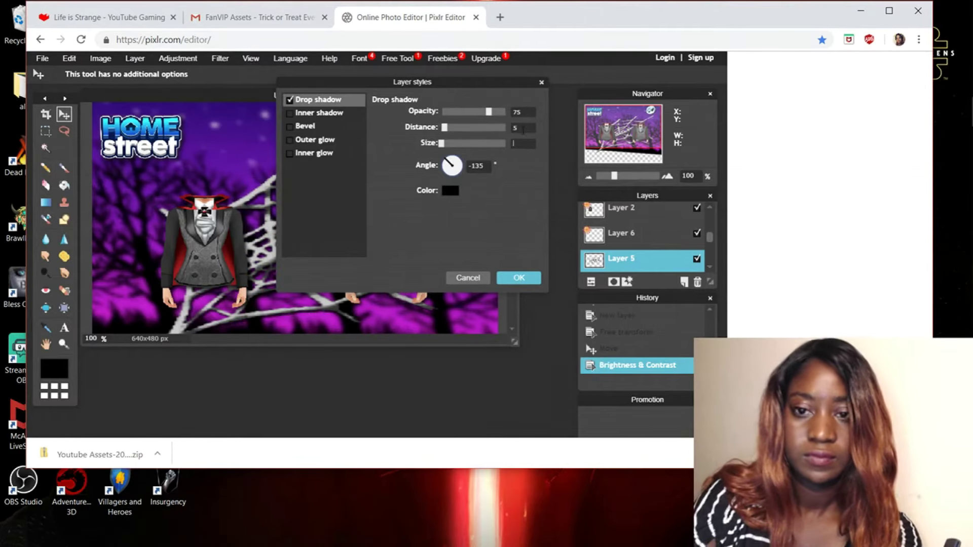
click(525, 279)
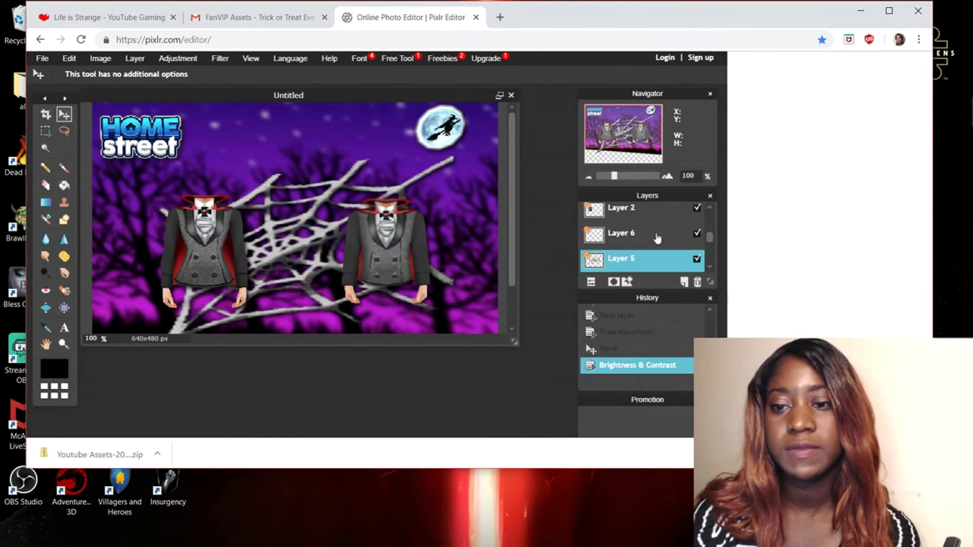
- Add a bevel to Layer 2's vampire alongside its drop shadow
scroll(655, 231, up, 1)
right_click(641, 245)
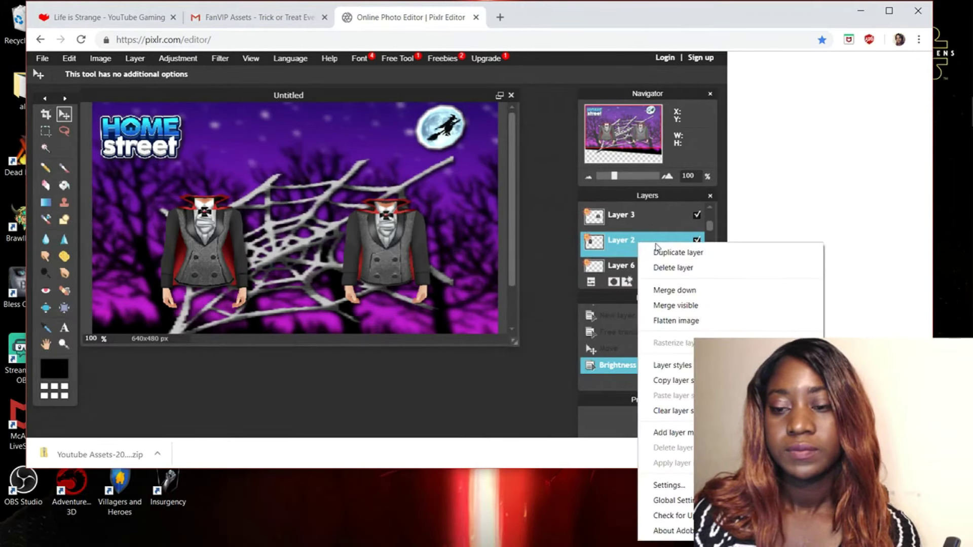
click(664, 364)
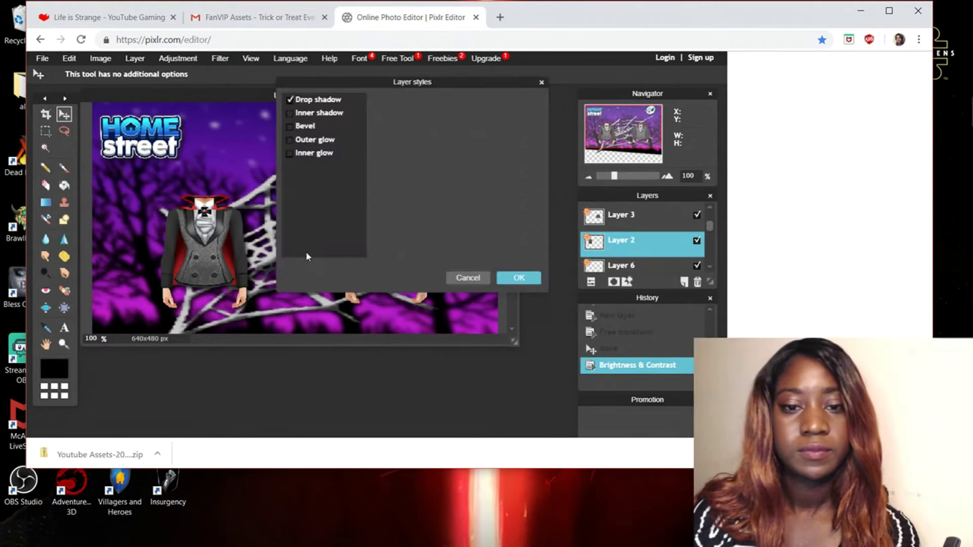
click(290, 126)
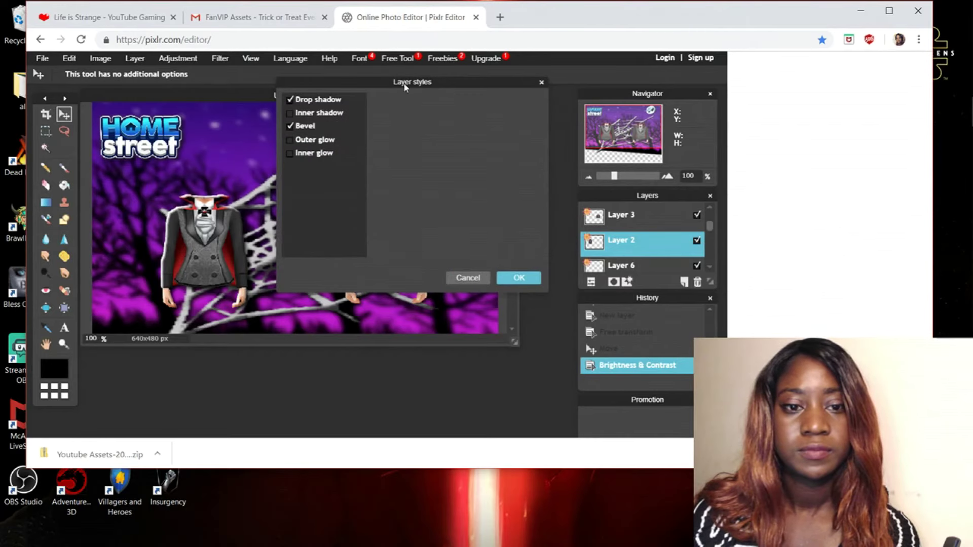
drag(404, 86, 502, 160)
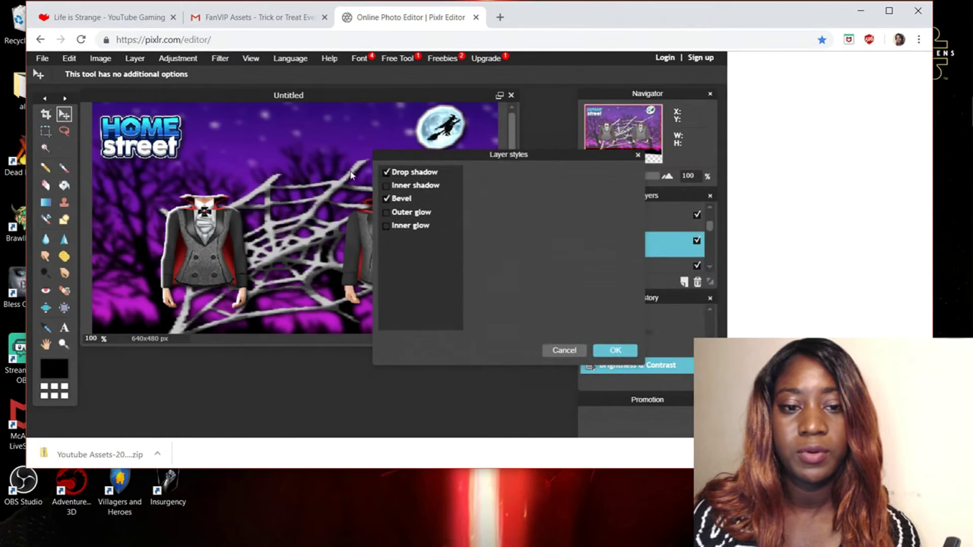
click(617, 350)
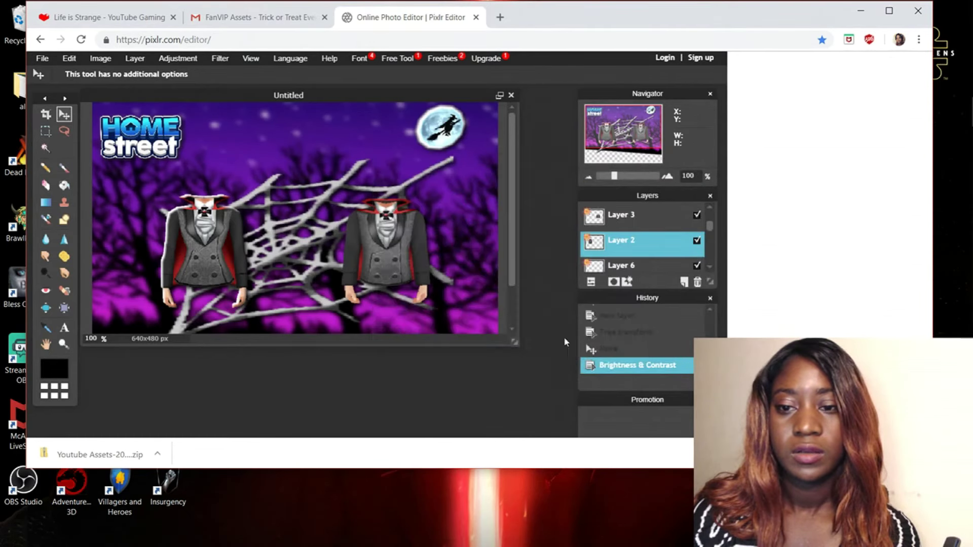
- Add a bevel to Layer 3 and shift the right vampire slightly right
right_click(615, 226)
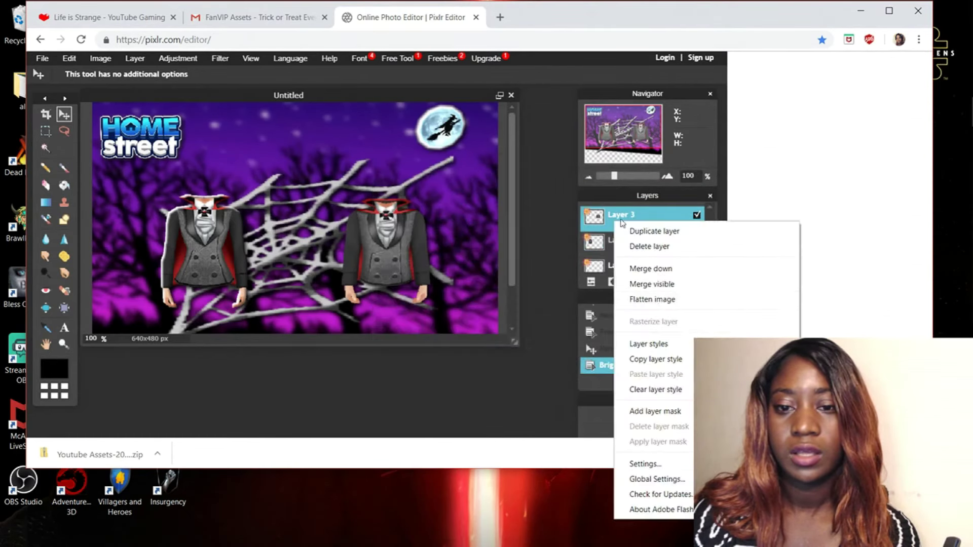
click(658, 346)
click(400, 170)
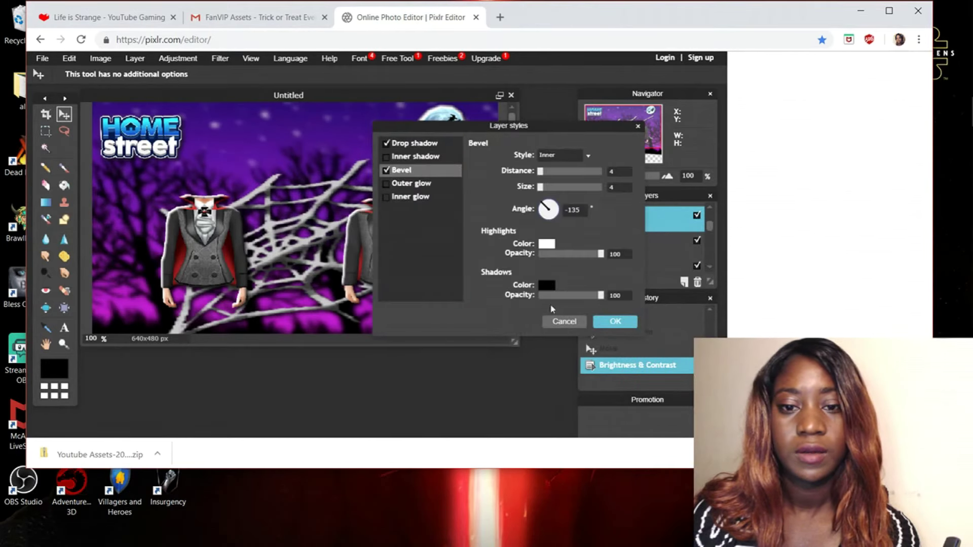
click(615, 321)
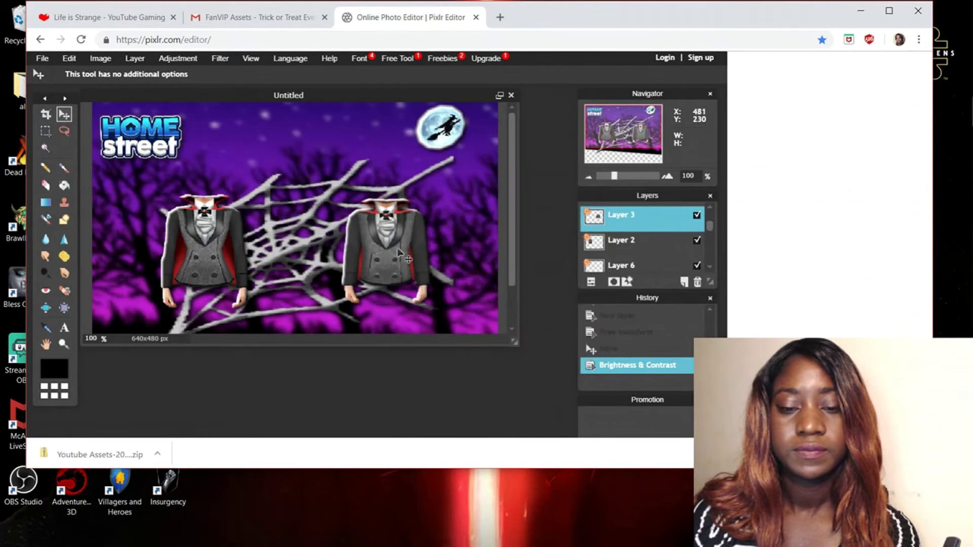
drag(400, 252, 415, 253)
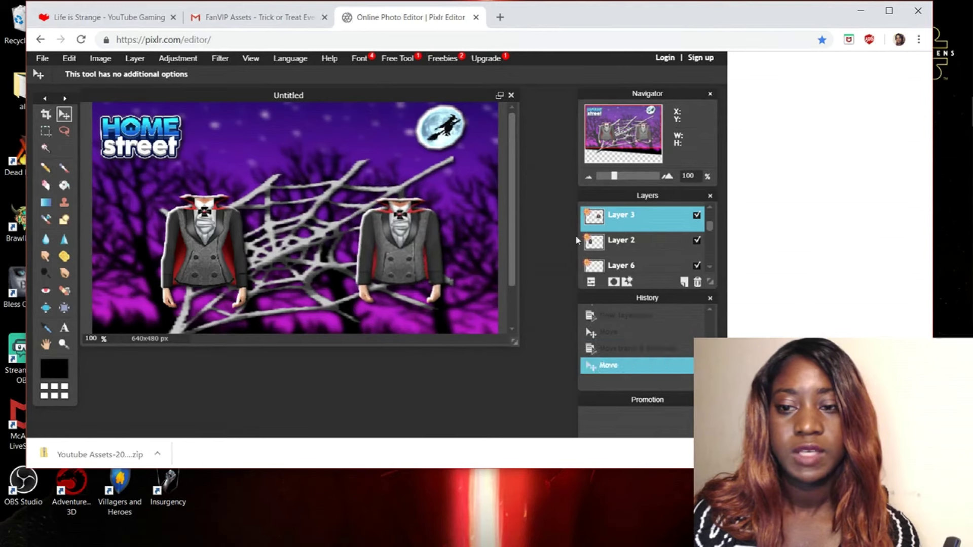
- Change Layer 3's bevel highlight colour to near-black
right_click(611, 225)
click(649, 347)
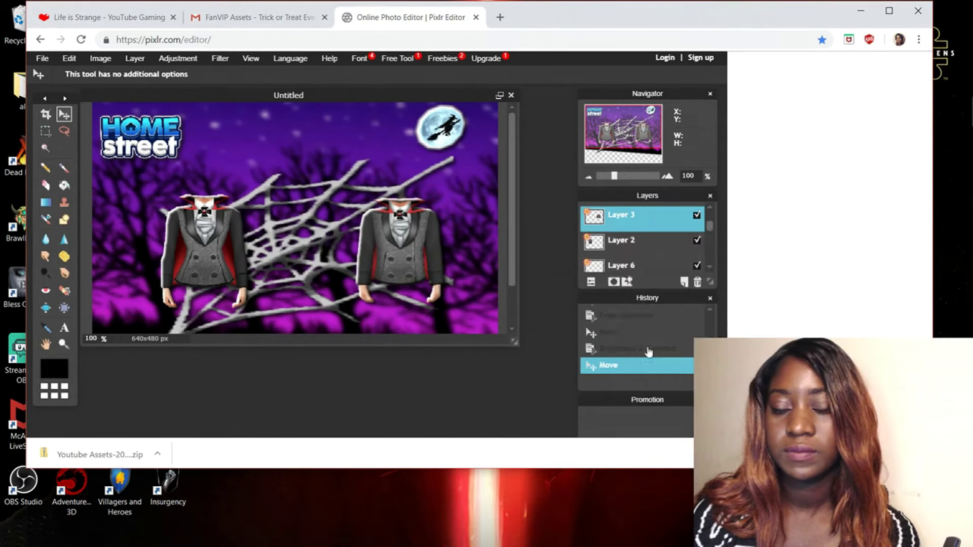
click(416, 171)
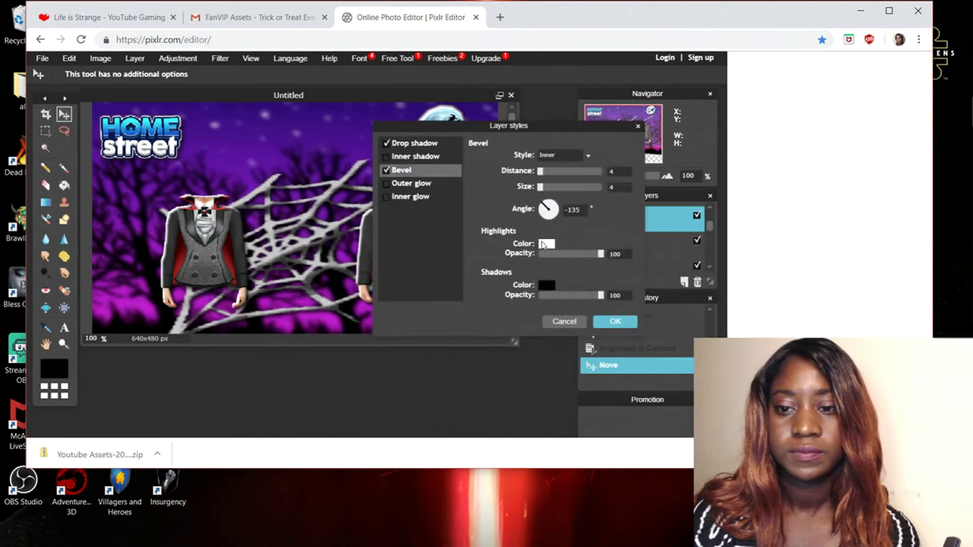
click(546, 244)
click(425, 237)
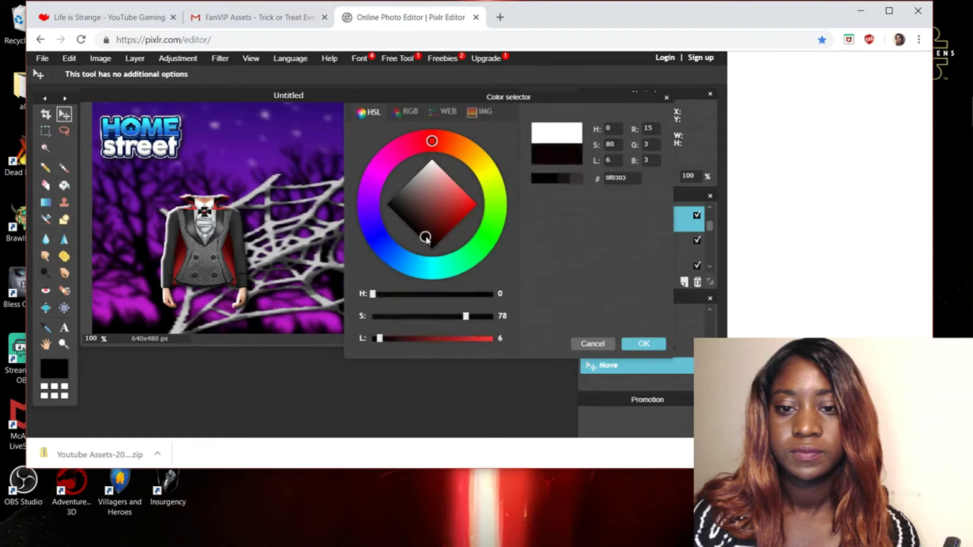
click(643, 344)
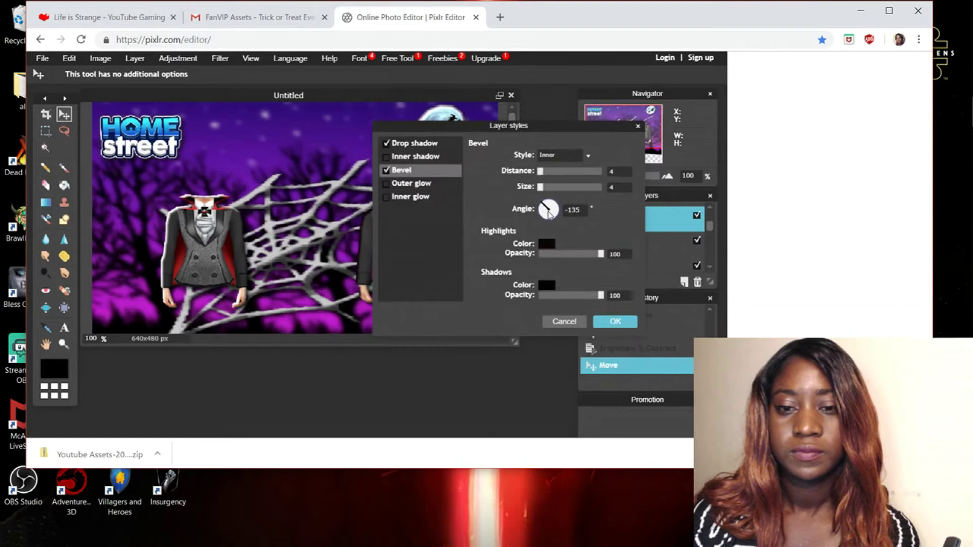
click(608, 326)
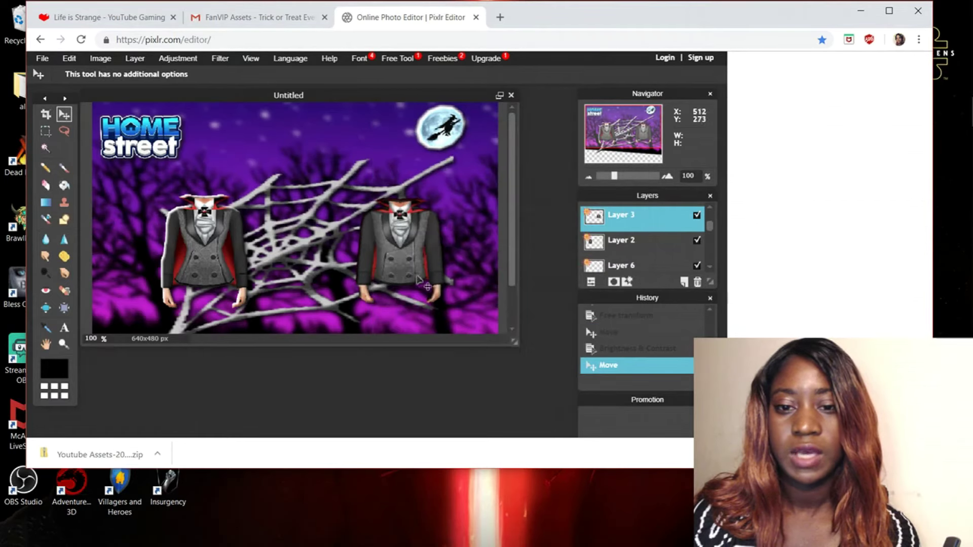
- Move the web layer above Layer 2, then try a bevel on it and discard it
drag(616, 264, 619, 243)
right_click(618, 247)
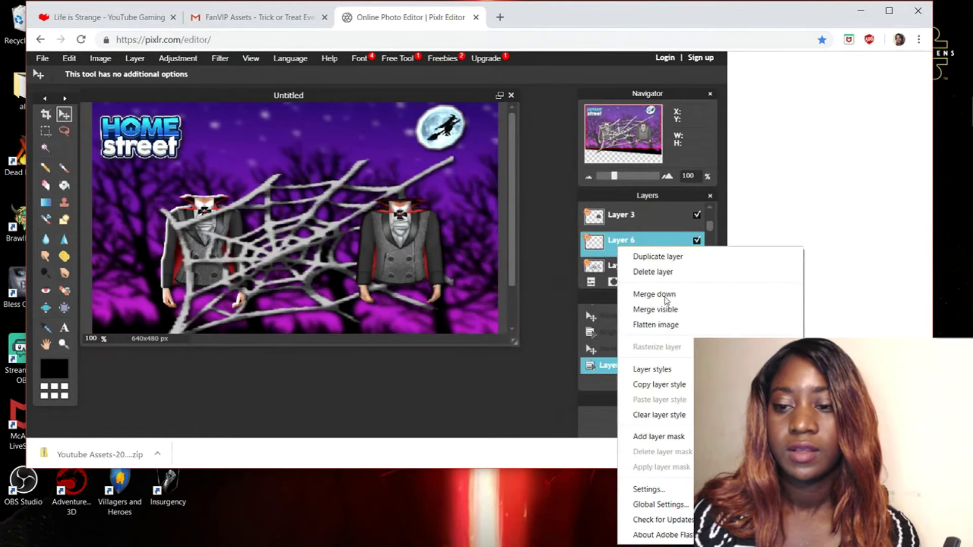
click(653, 371)
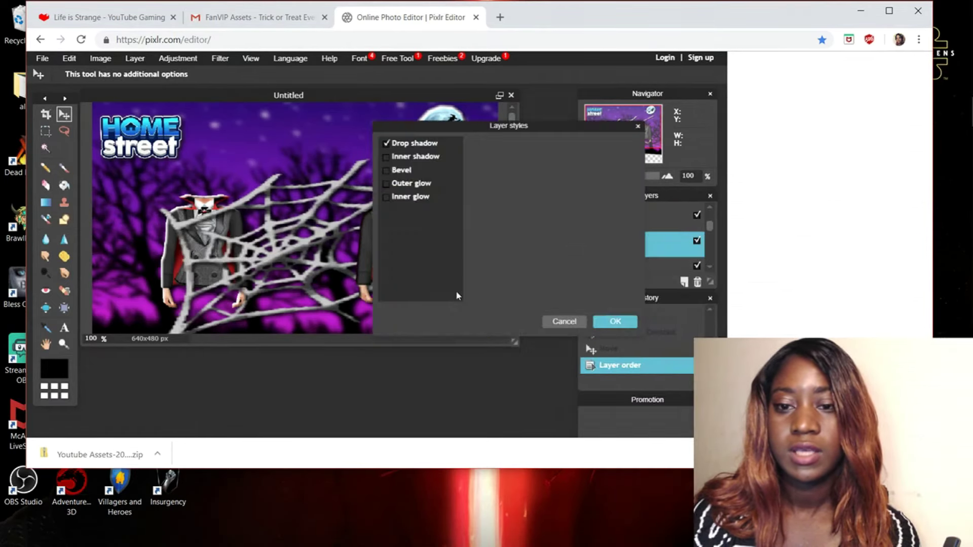
click(391, 173)
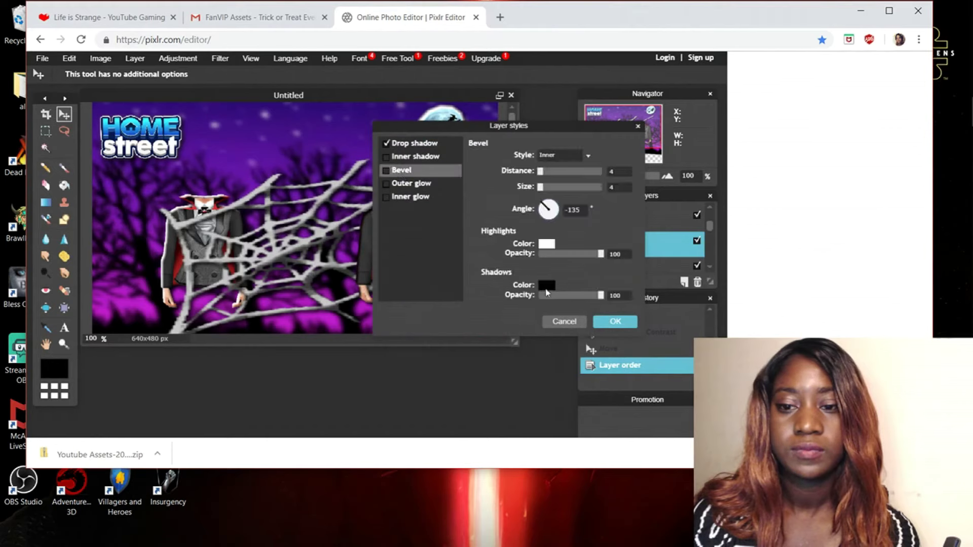
click(564, 322)
scroll(625, 246, down, 1)
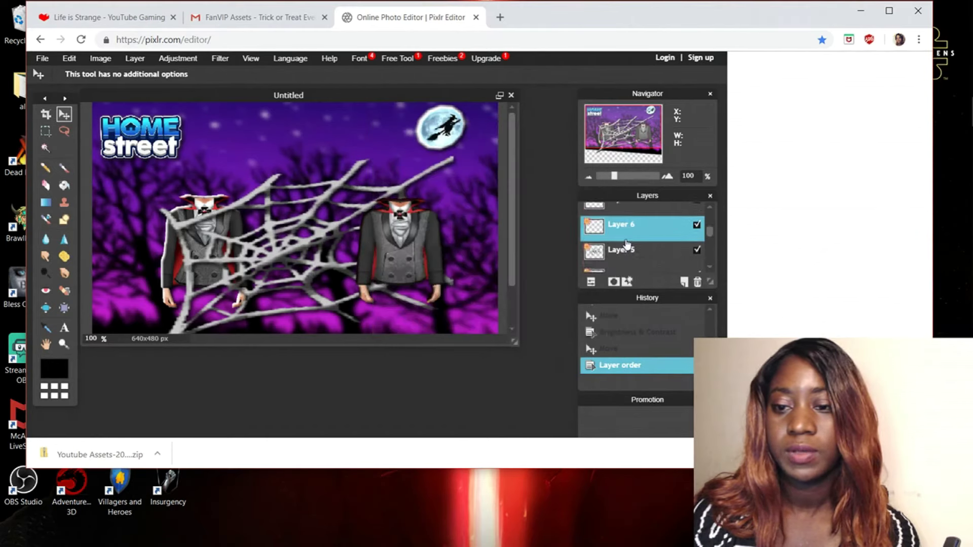
- Add 'Halloween' text near the top of the image in the AR CHRISTY font
scroll(625, 246, up, 2)
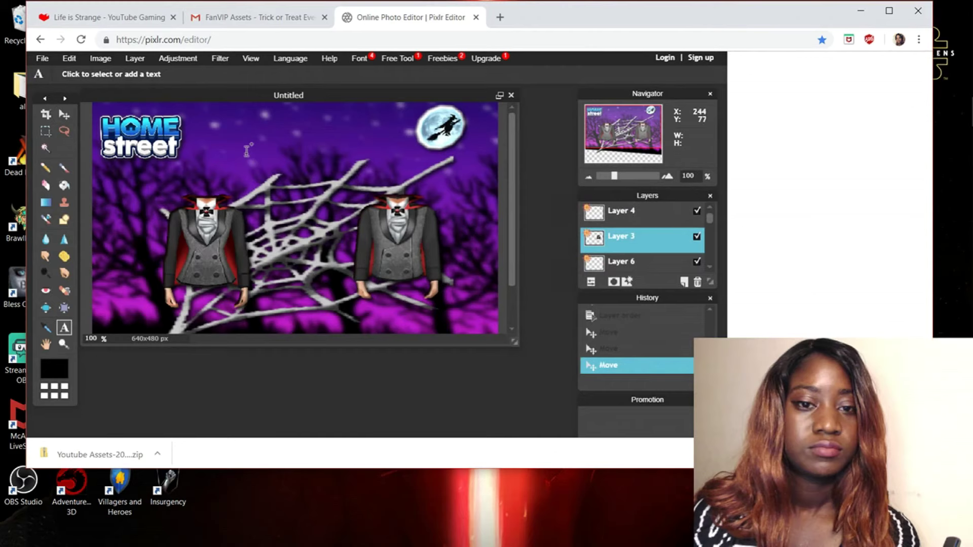
click(248, 138)
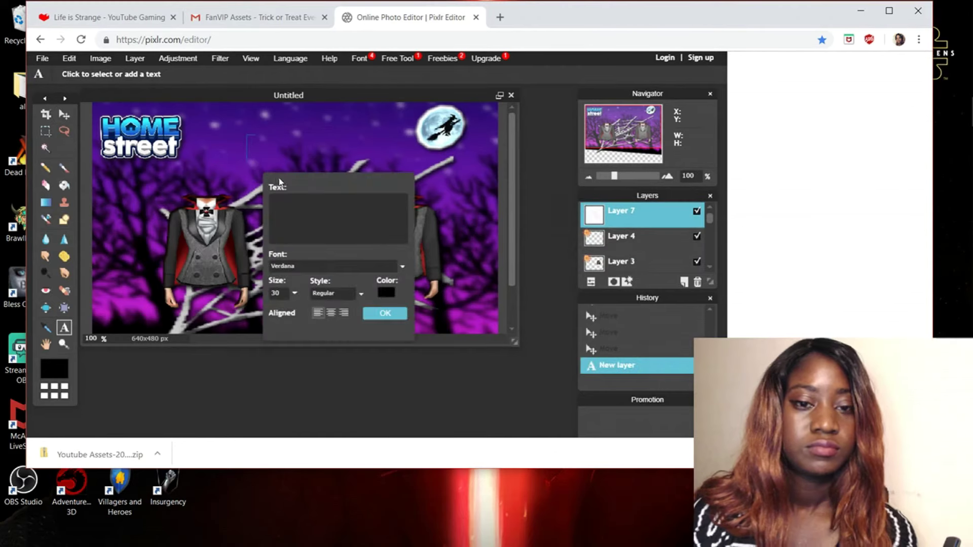
click(332, 207)
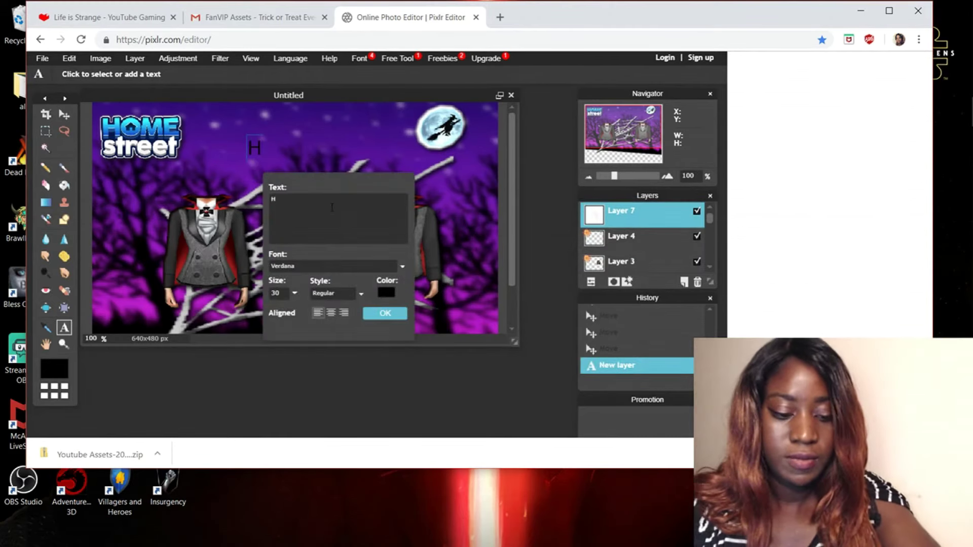
text(Halloween)
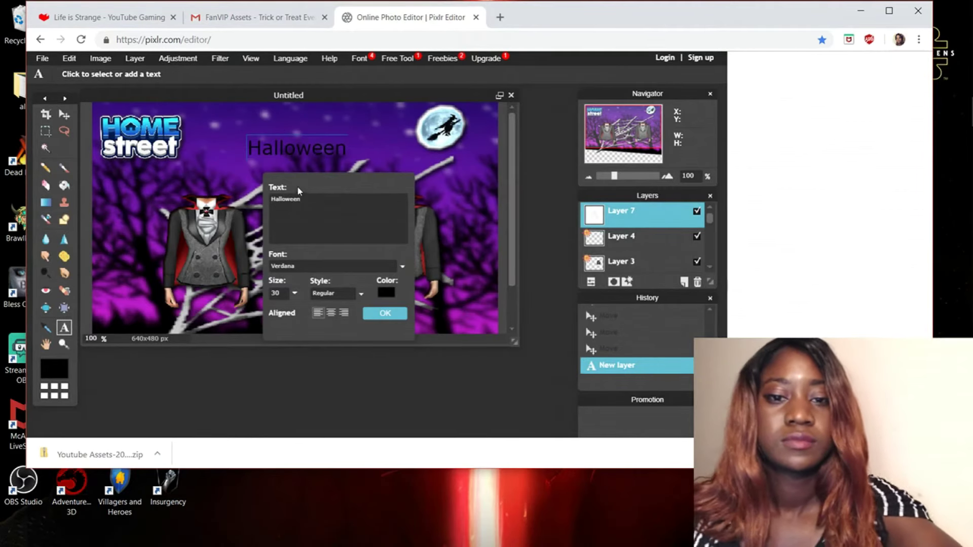
click(373, 267)
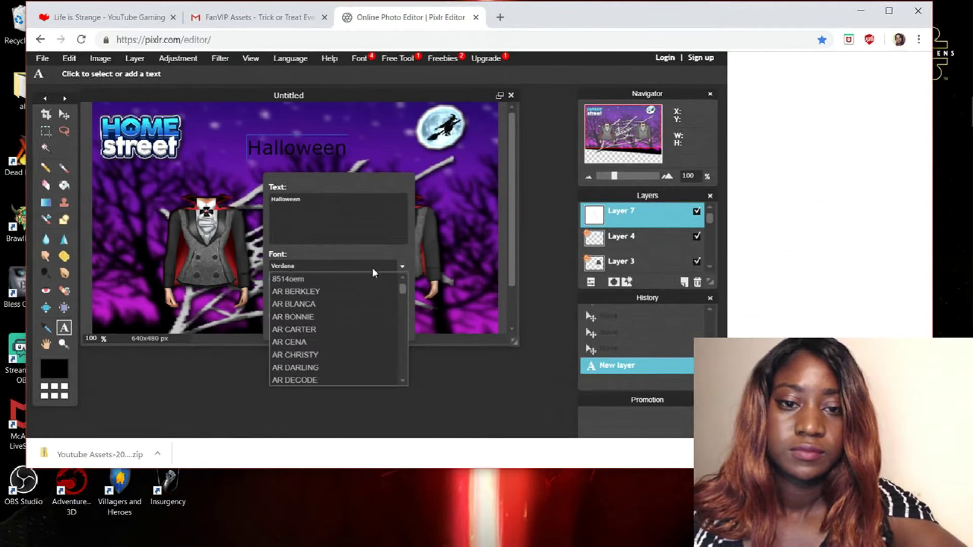
click(351, 354)
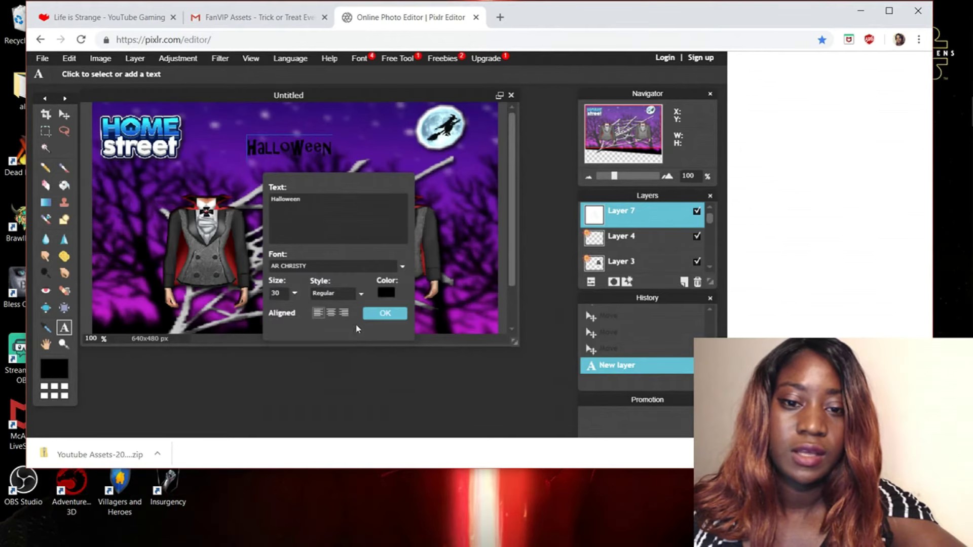
- Make the Halloween text orange, enlarge it to size 55, and commit it
click(386, 293)
click(479, 112)
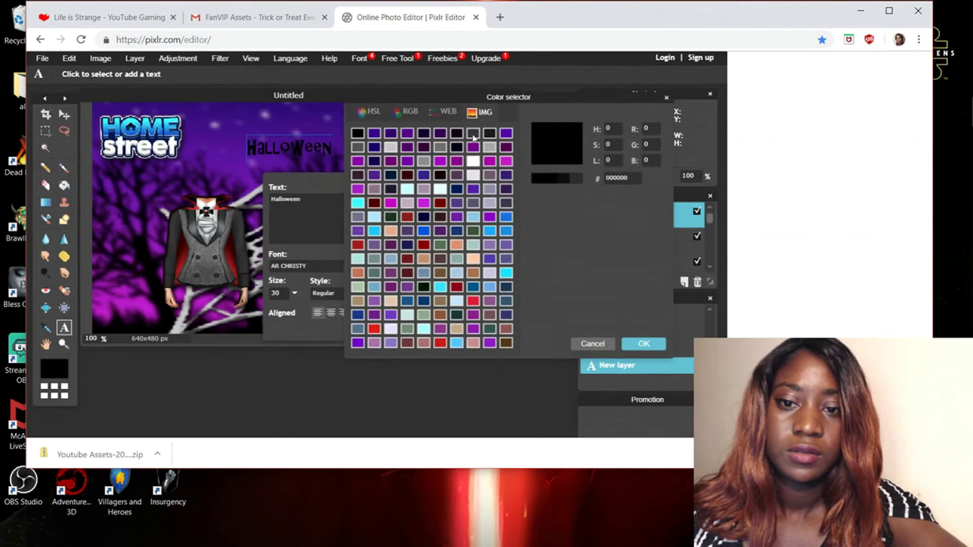
click(441, 114)
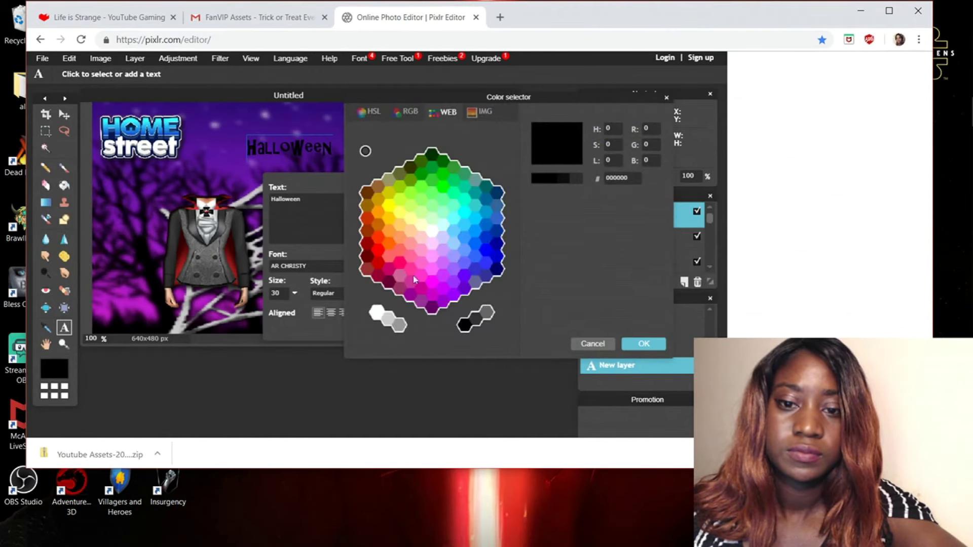
click(382, 212)
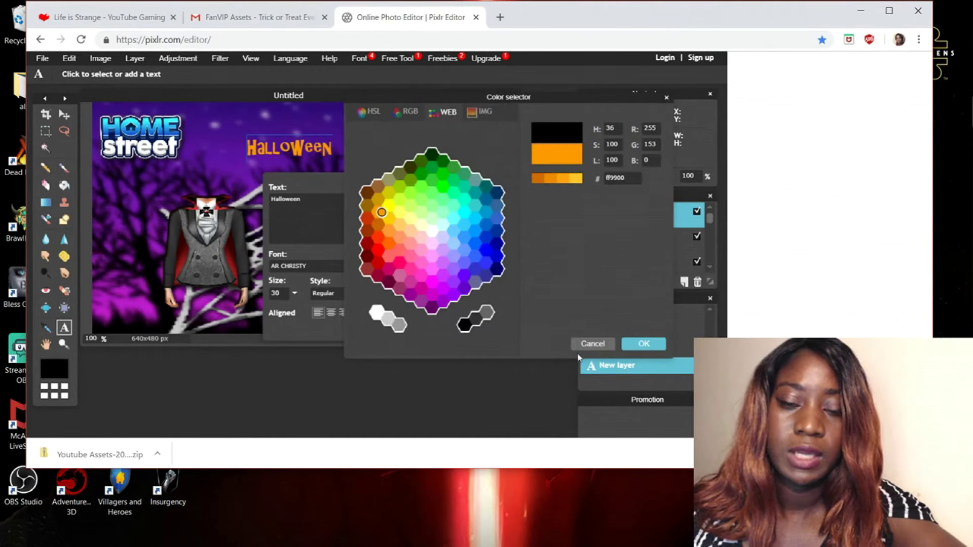
click(642, 345)
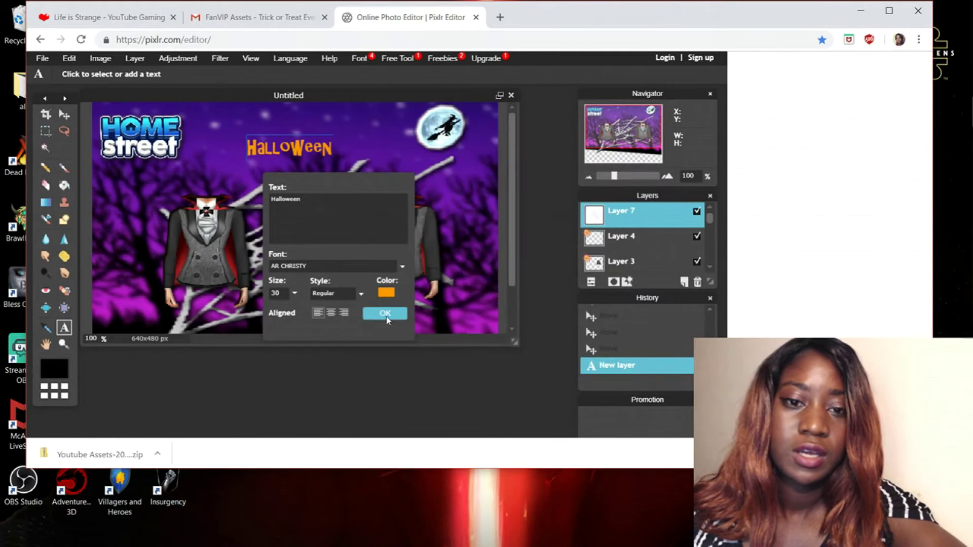
click(296, 294)
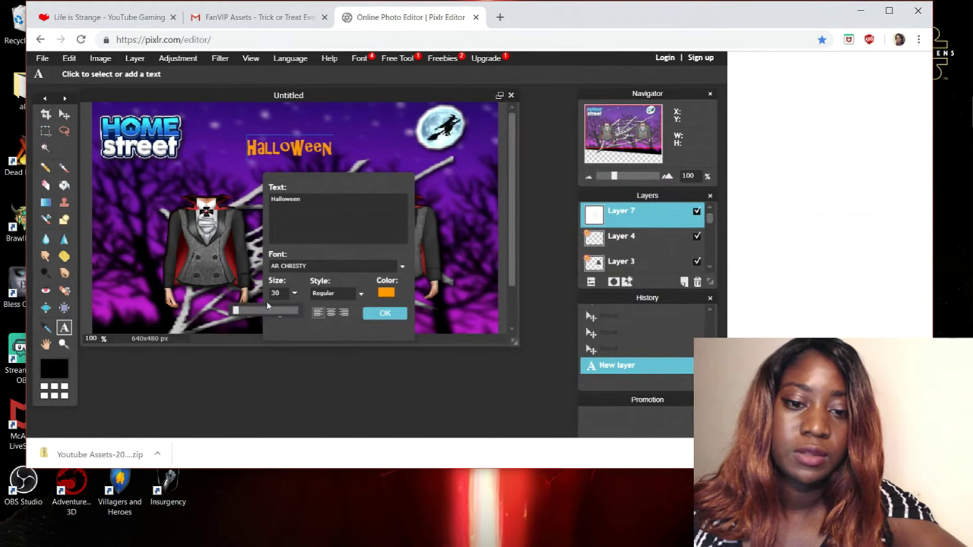
drag(235, 313, 239, 313)
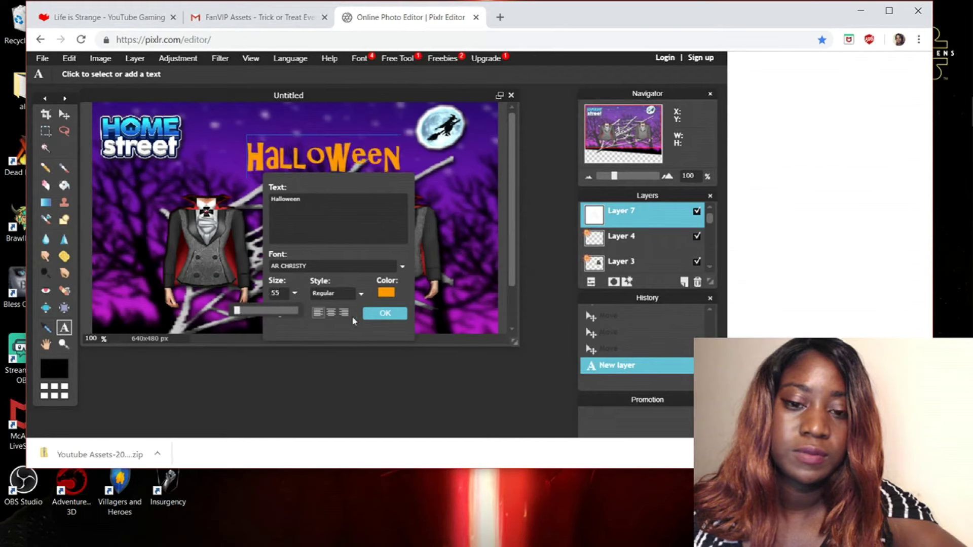
click(380, 314)
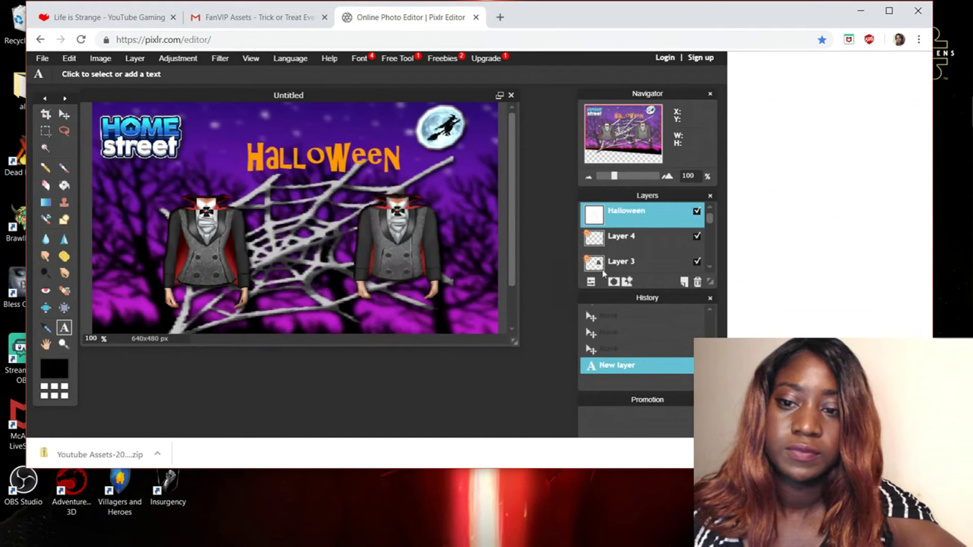
- Give the Halloween layer a drop shadow with opacity 75, distance 5 and size 5
right_click(615, 221)
click(647, 339)
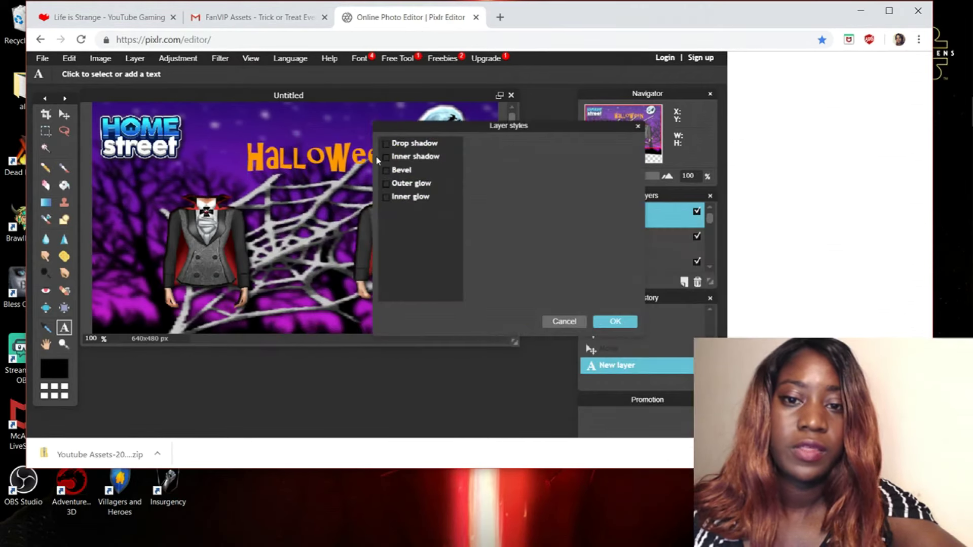
click(386, 143)
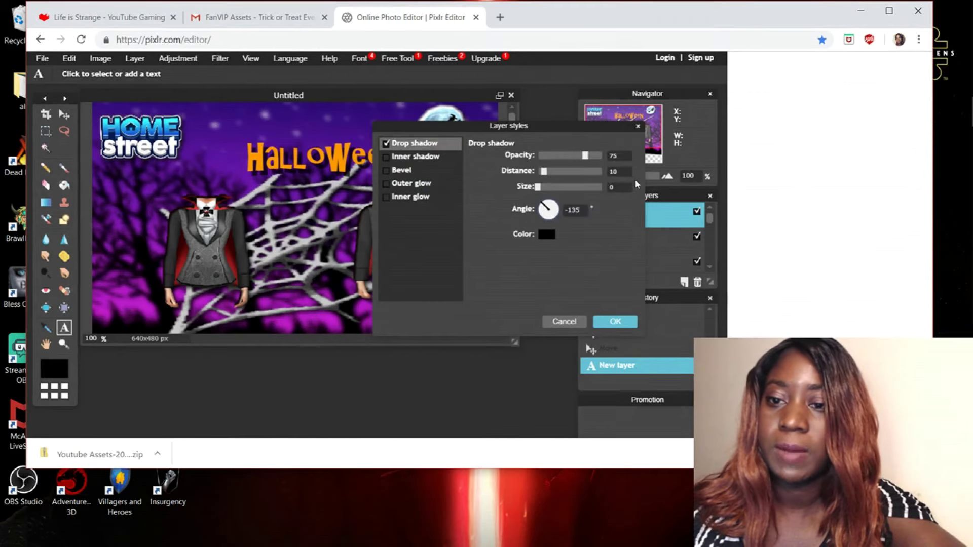
double_click(628, 172)
text(5)
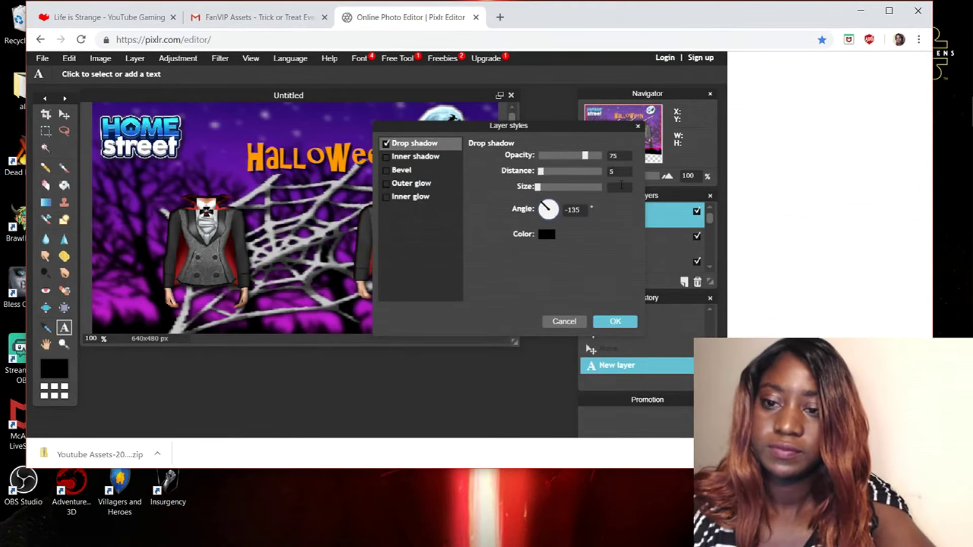
click(615, 322)
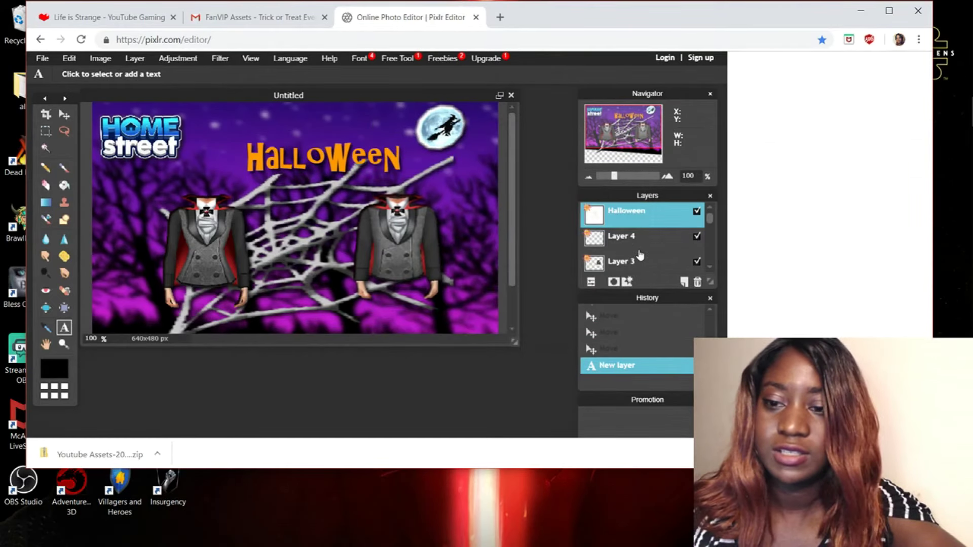
- Select Layer 2 and nudge the left Dracula figure slightly up and right
scroll(642, 249, down, 1)
scroll(636, 248, down, 1)
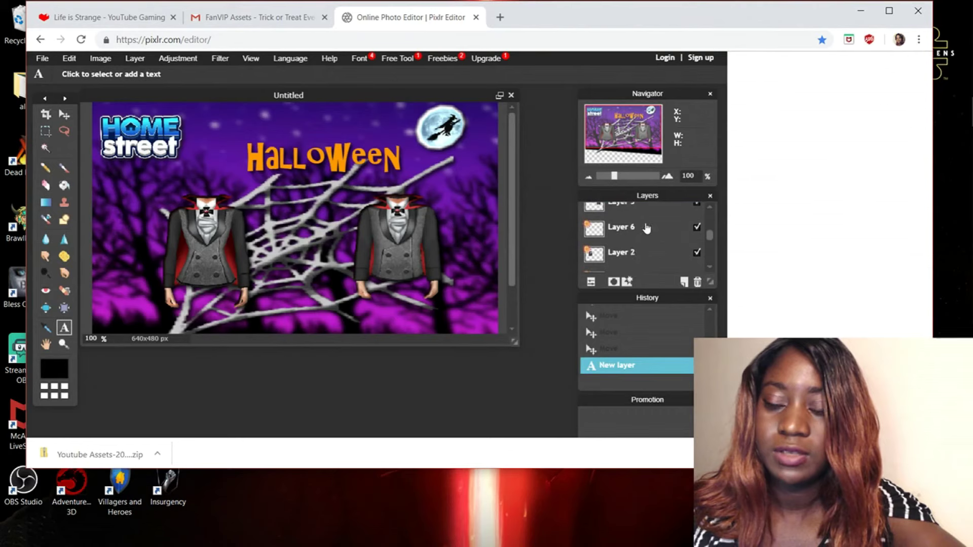
click(639, 252)
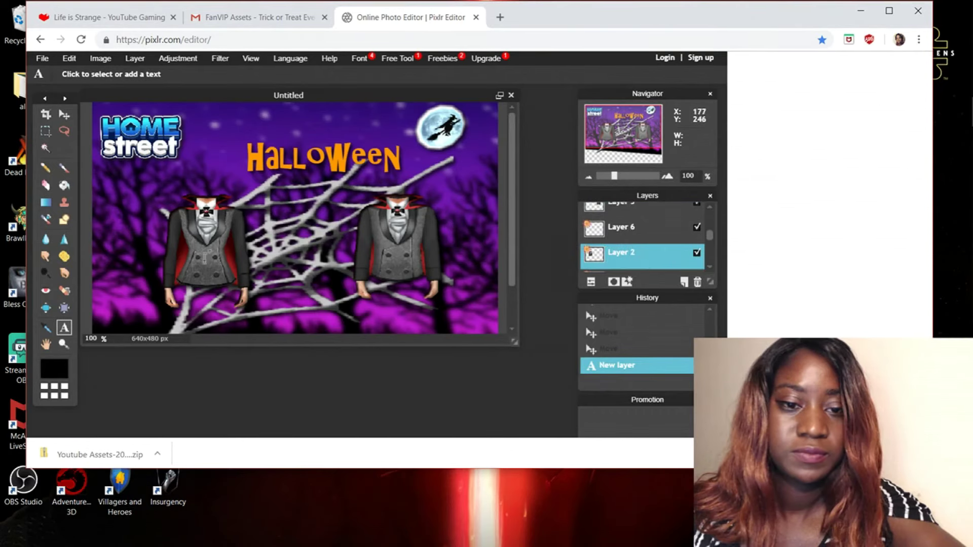
click(64, 114)
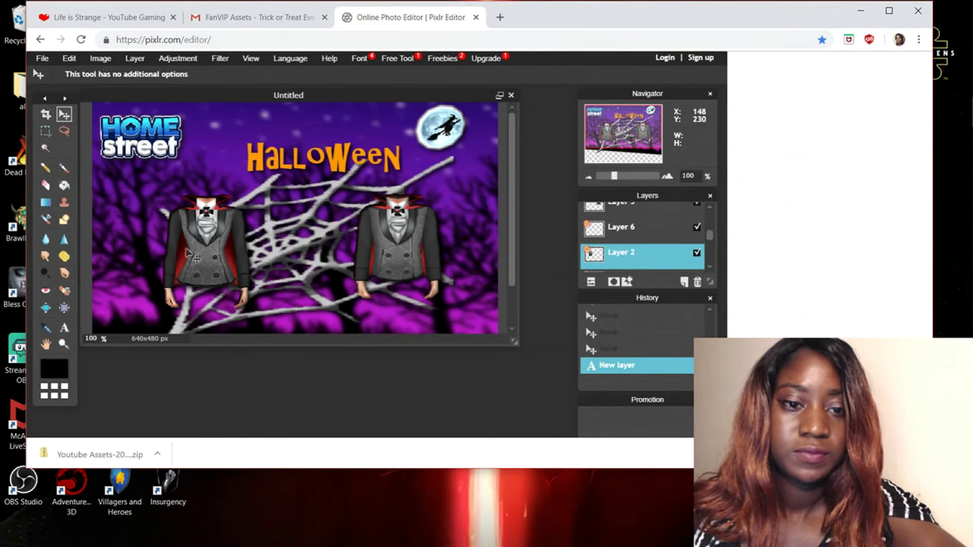
drag(202, 258, 205, 248)
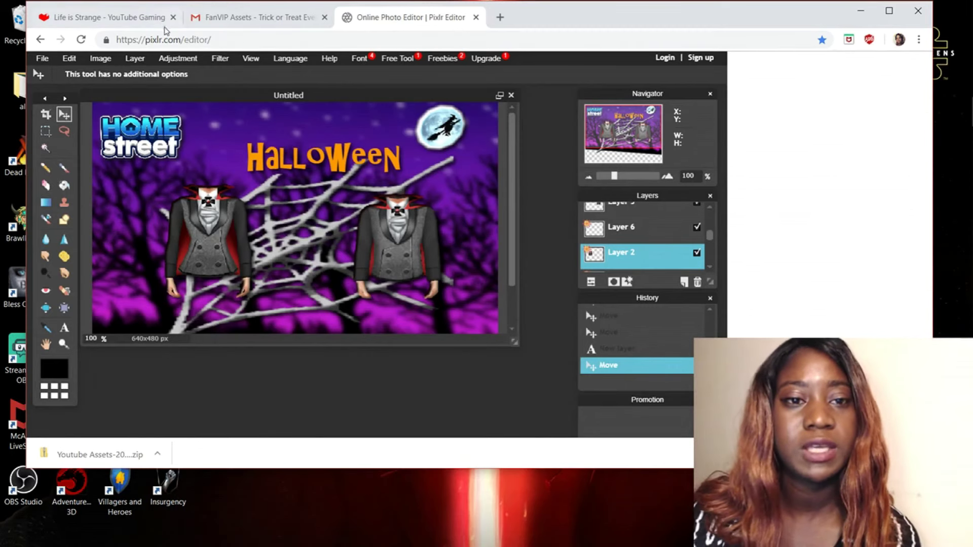
- Load the BlackCat image as a new layer
click(138, 64)
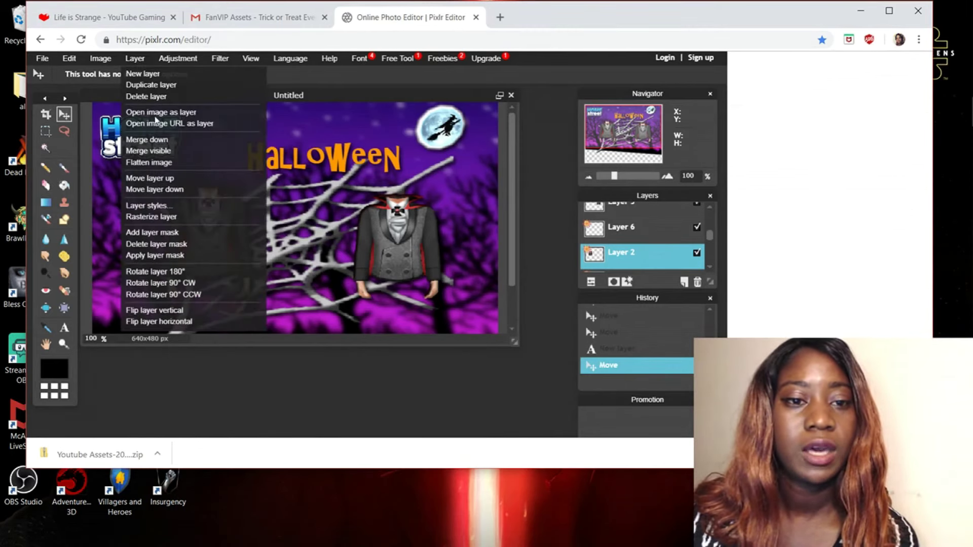
click(180, 111)
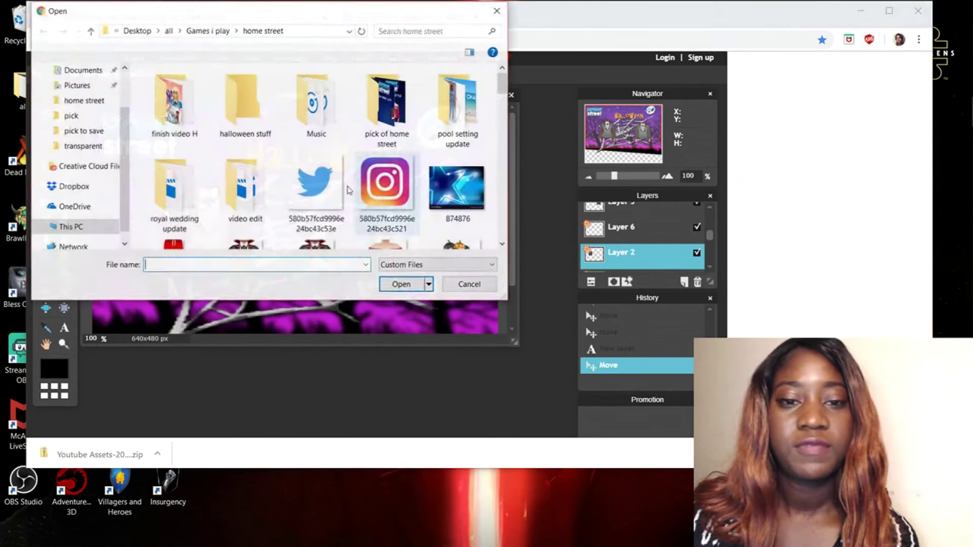
scroll(298, 170, down, 3)
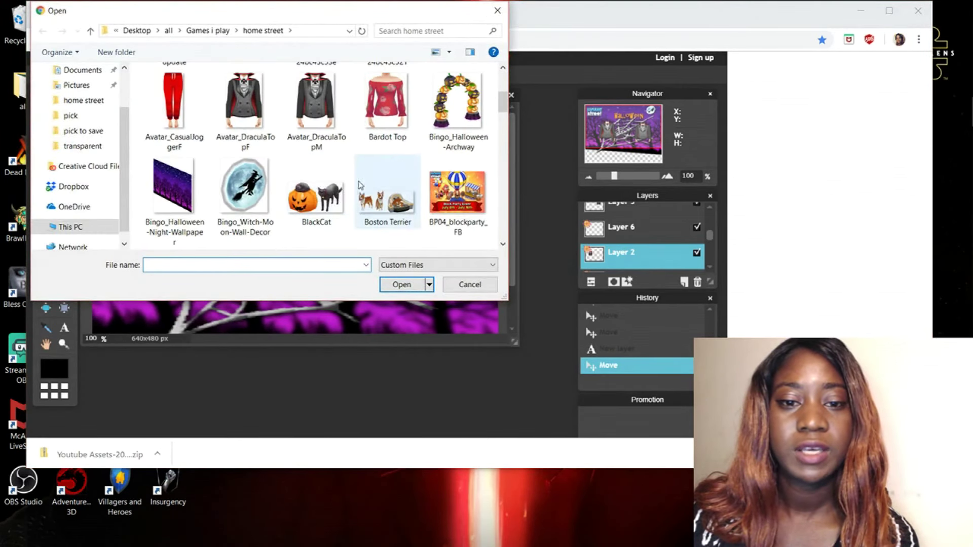
click(318, 197)
scroll(324, 193, down, 8)
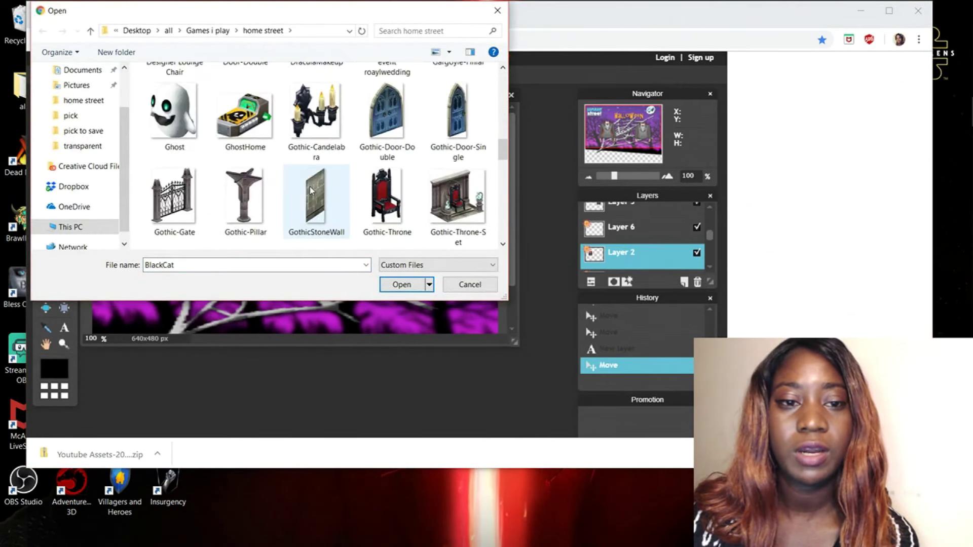
scroll(318, 190, up, 8)
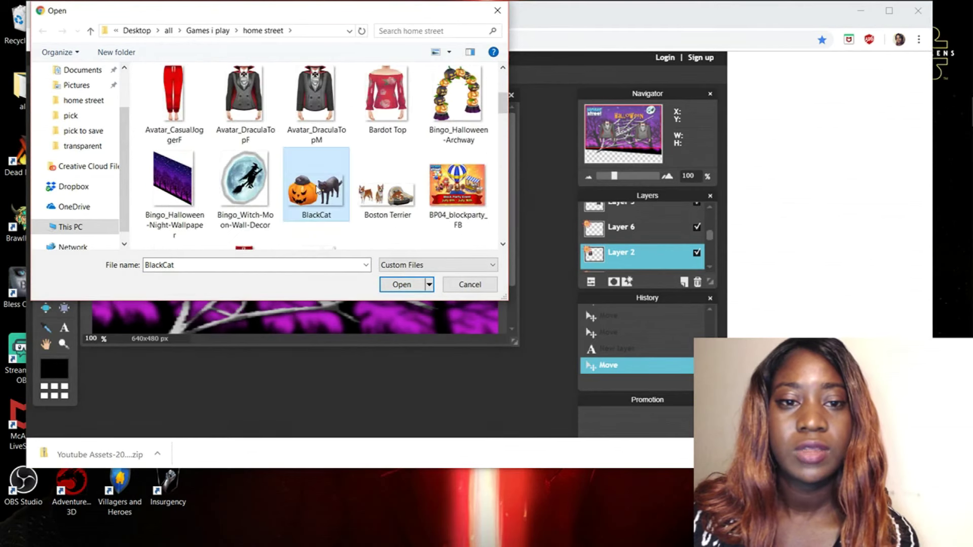
click(394, 284)
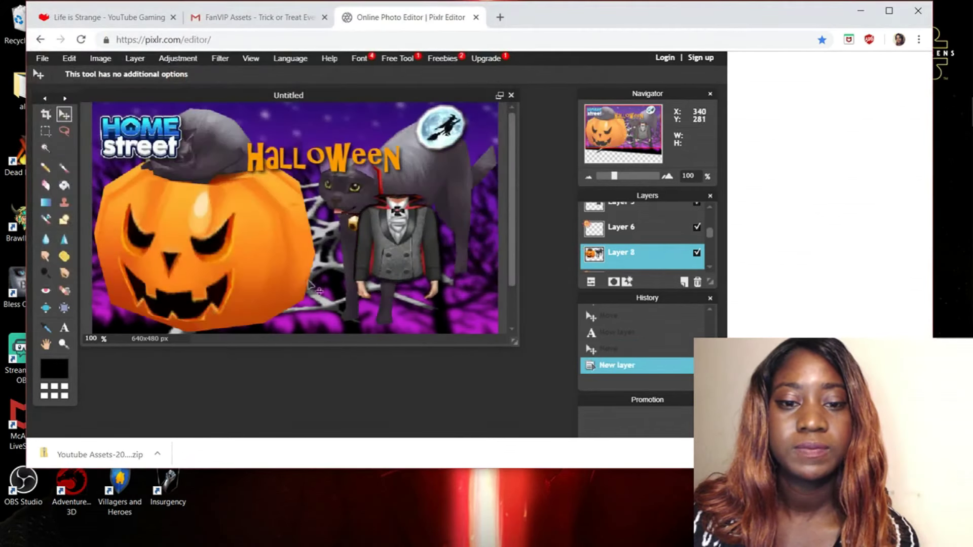
- Free-transform the pumpkin-and-cat image down to a small size in the bottom-right corner
click(68, 59)
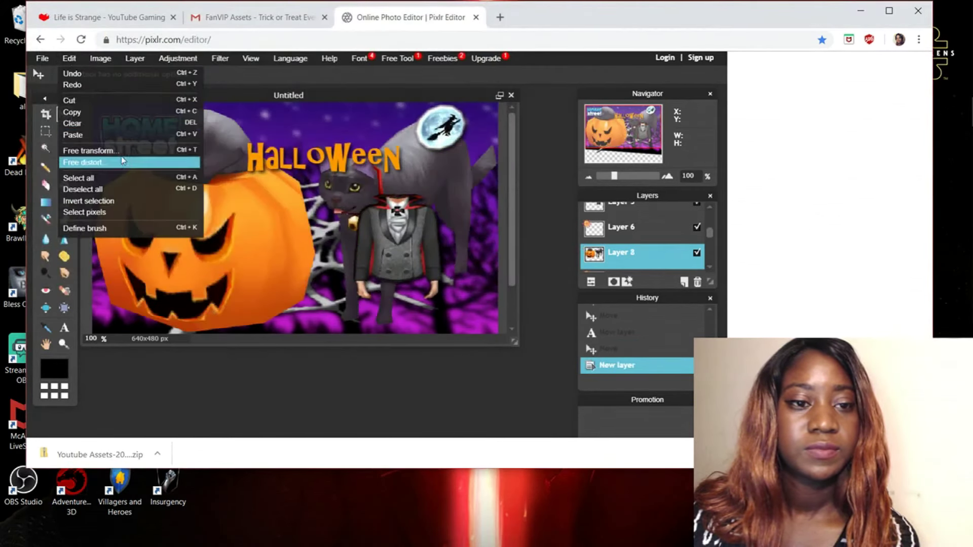
click(89, 150)
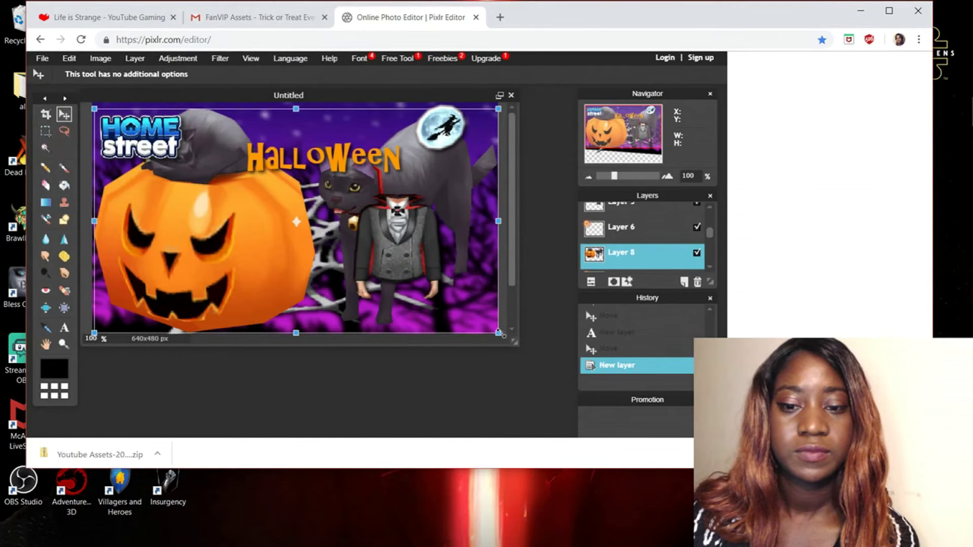
drag(502, 335, 336, 247)
drag(280, 235, 481, 328)
click(451, 376)
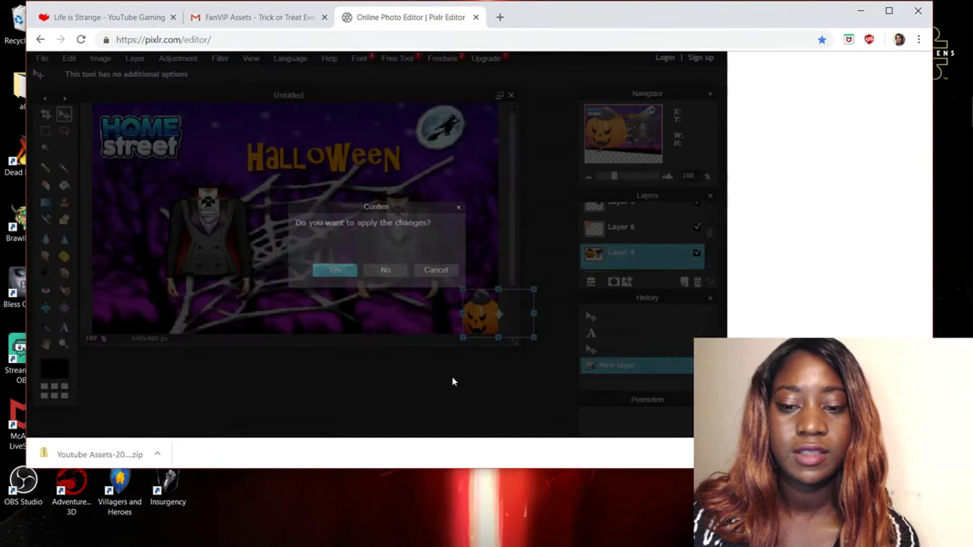
click(344, 270)
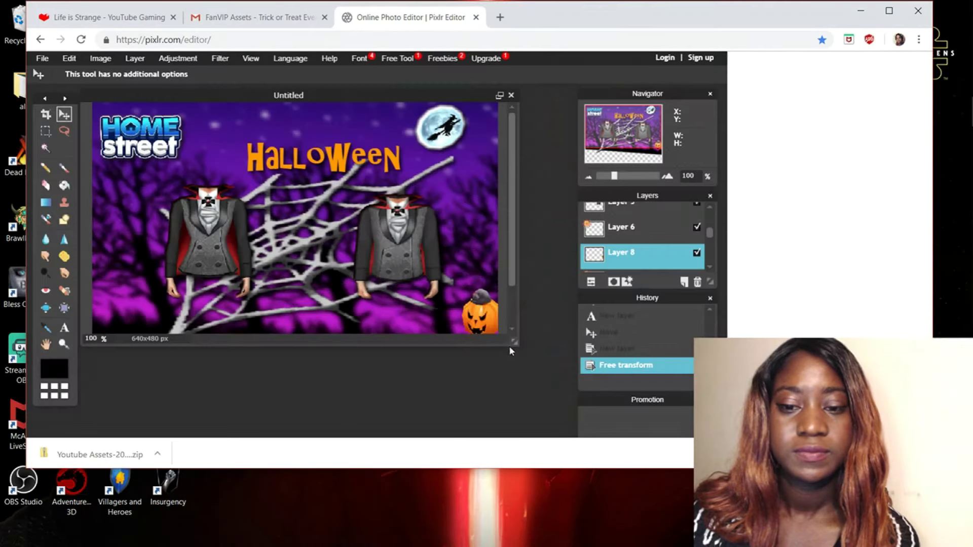
drag(486, 328, 475, 319)
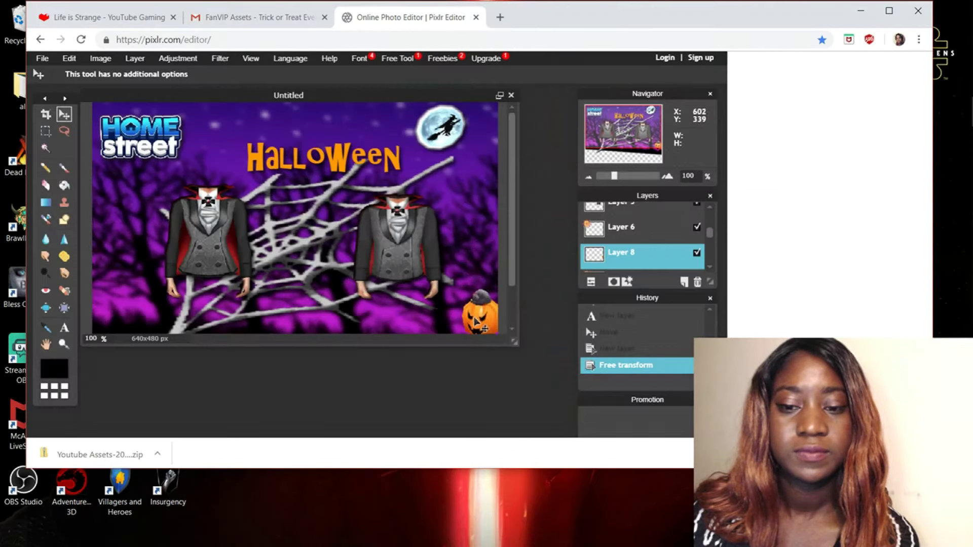
- Load the BlackCat image again as another new layer
click(135, 58)
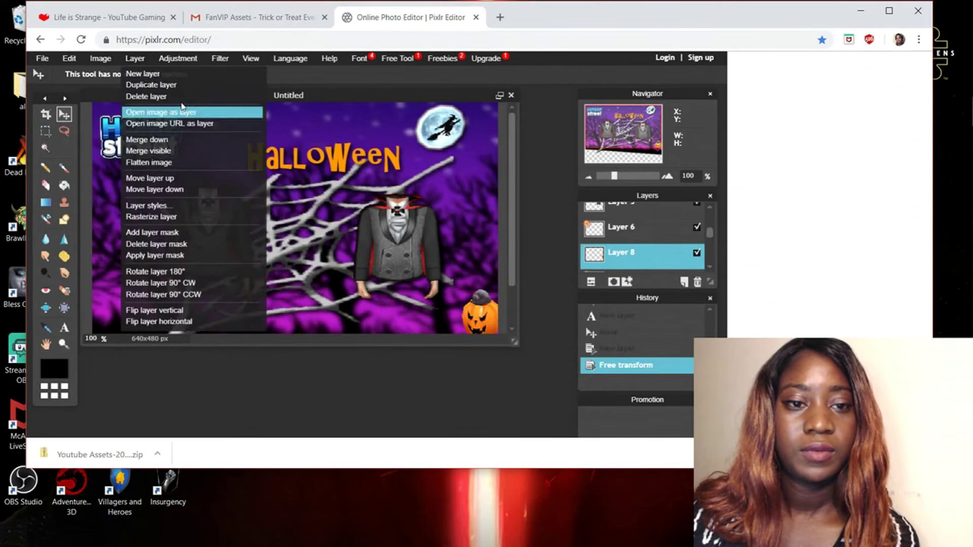
click(181, 113)
scroll(305, 173, down, 5)
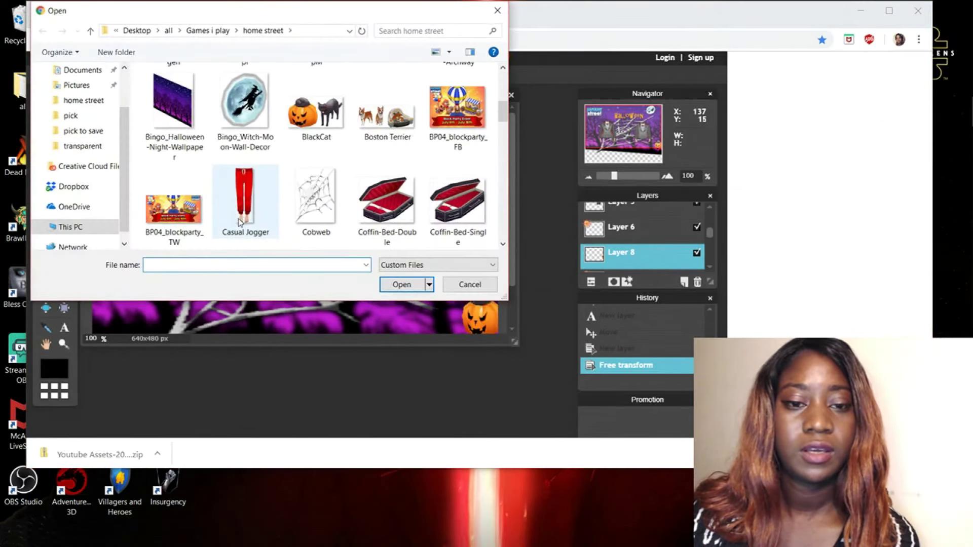
click(319, 141)
click(402, 285)
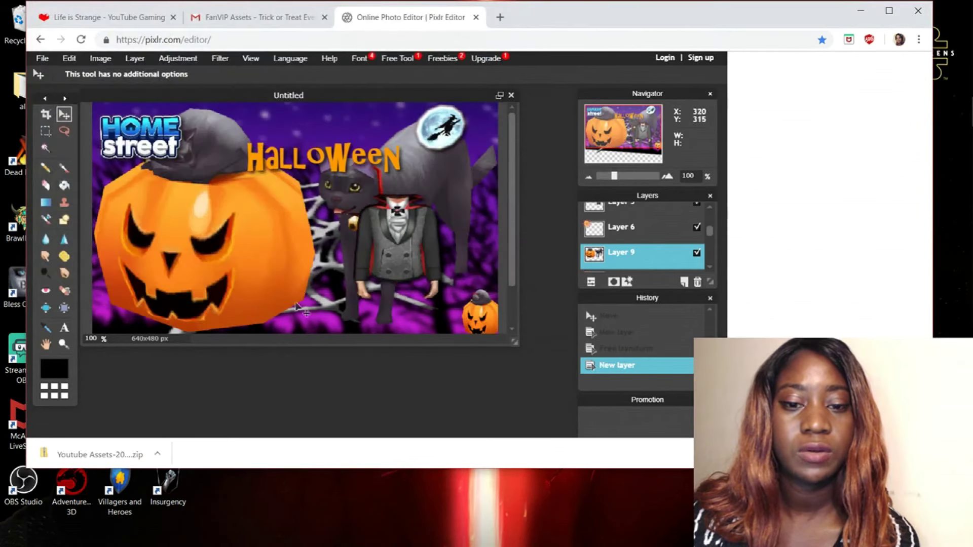
- Free-transform the second pumpkin down into the bottom-left corner and apply it
click(72, 64)
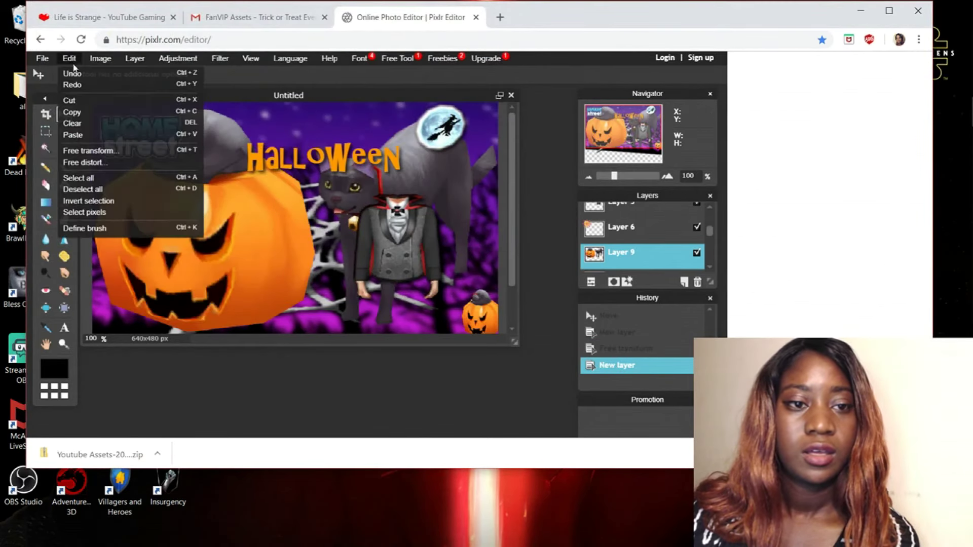
click(115, 151)
drag(498, 333, 113, 319)
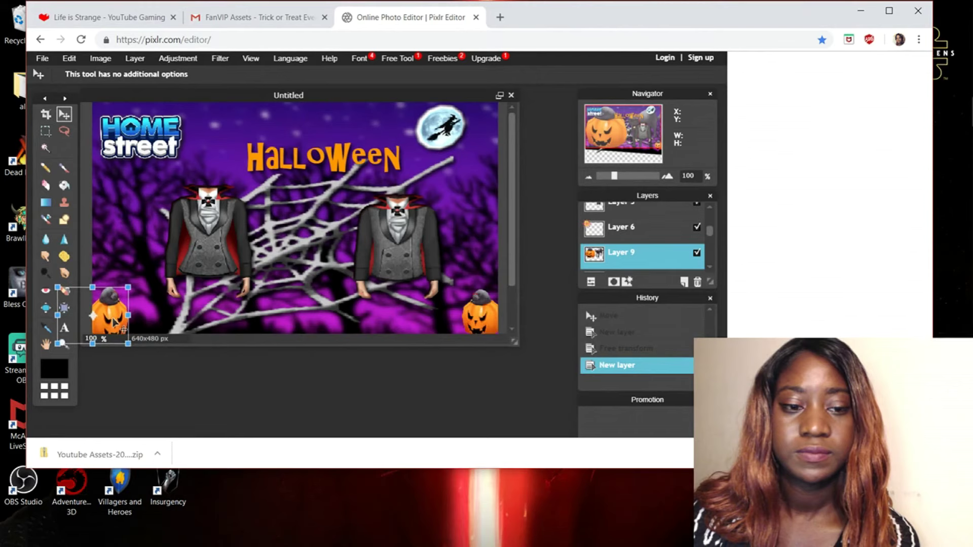
click(478, 329)
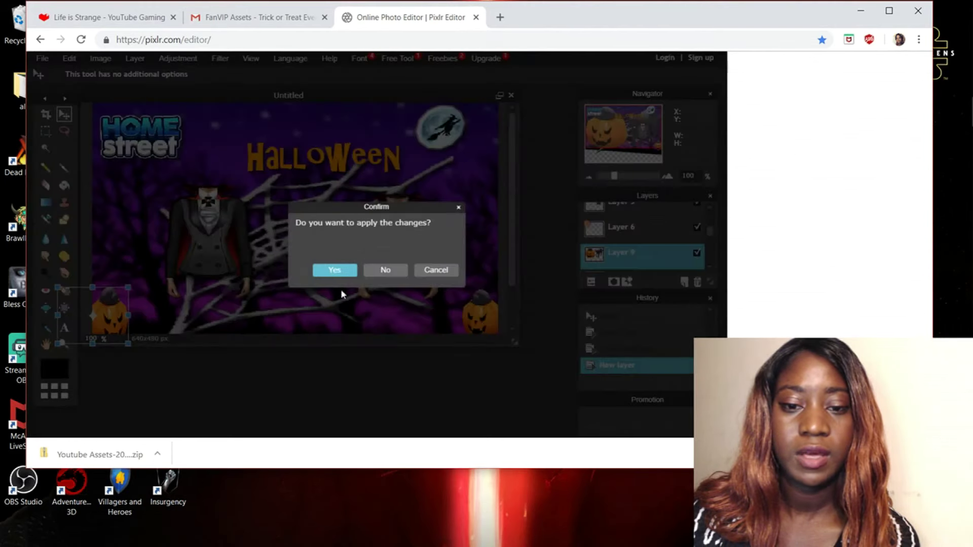
click(334, 270)
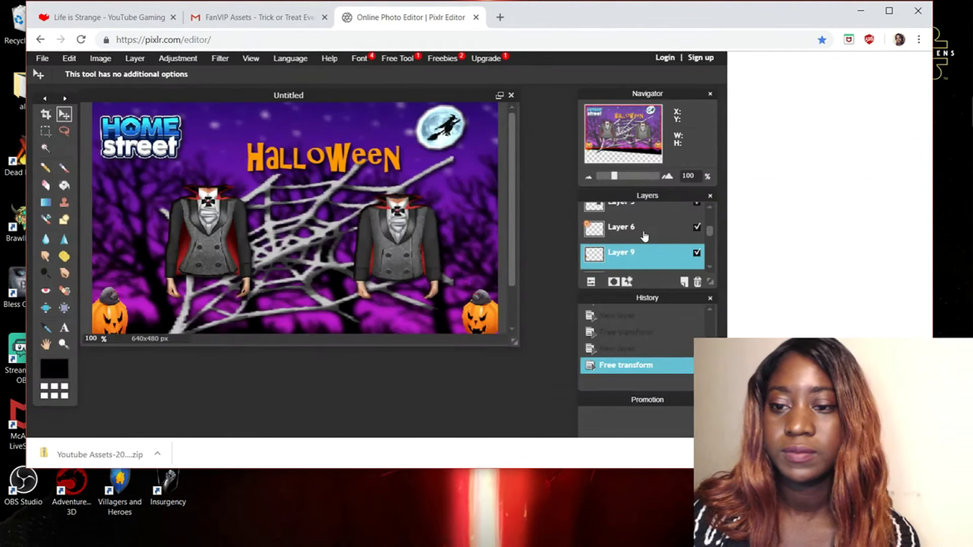
- Select Layer 8 and nudge the bottom-right pumpkin slightly into place
scroll(644, 237, down, 1)
scroll(646, 234, up, 1)
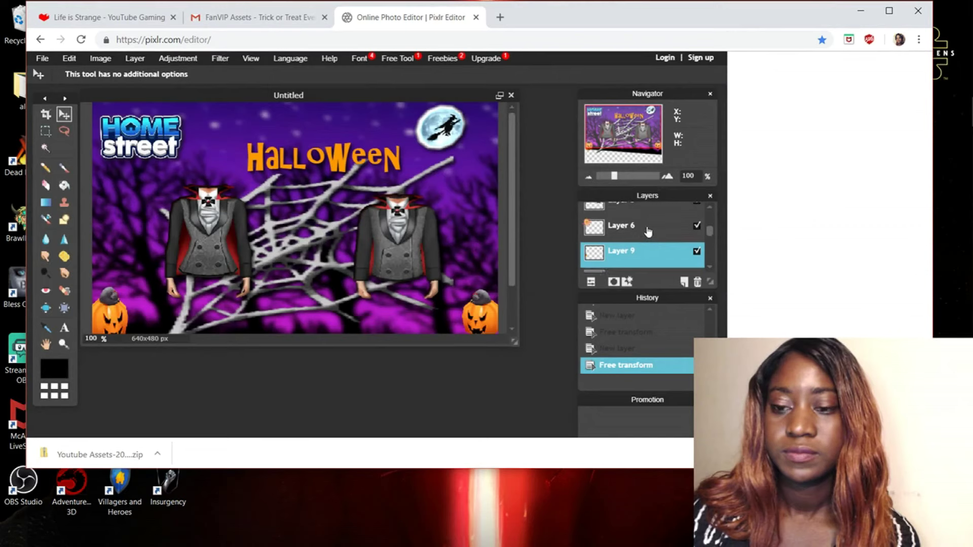
scroll(648, 231, down, 1)
scroll(649, 232, up, 1)
click(641, 252)
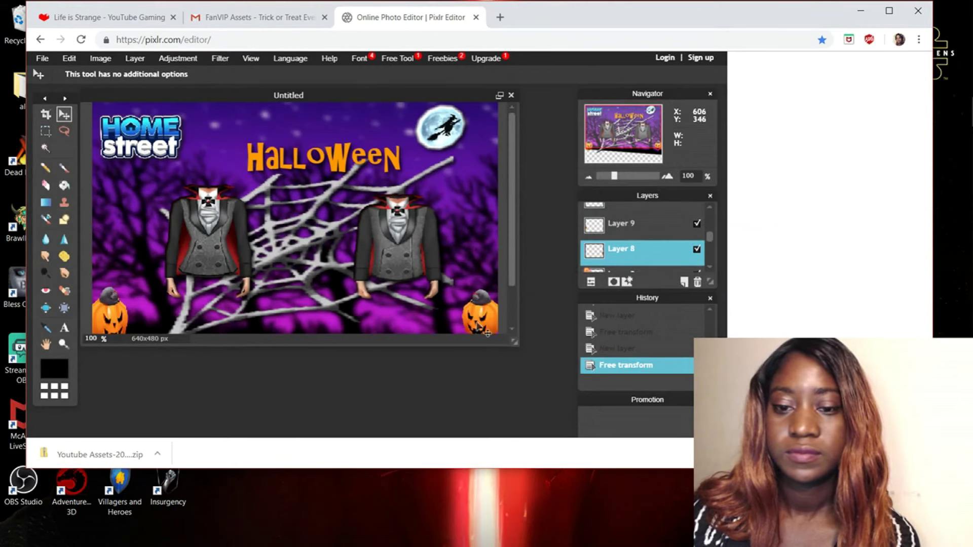
mouse_move(477, 334)
mouse_down()
mouse_move(438, 333)
mouse_move(480, 335)
mouse_move(472, 329)
mouse_up()
mouse_move(110, 319)
mouse_down()
mouse_move(145, 311)
mouse_move(108, 319)
mouse_up()
- Free-transform the bottom-right pumpkin, stretching it slightly wider to the left
click(71, 59)
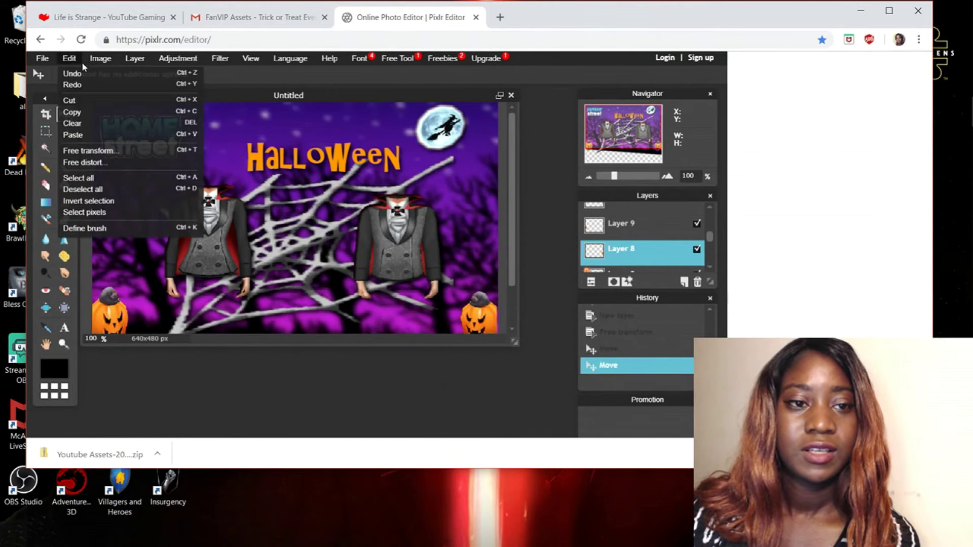
click(102, 152)
drag(460, 316, 455, 315)
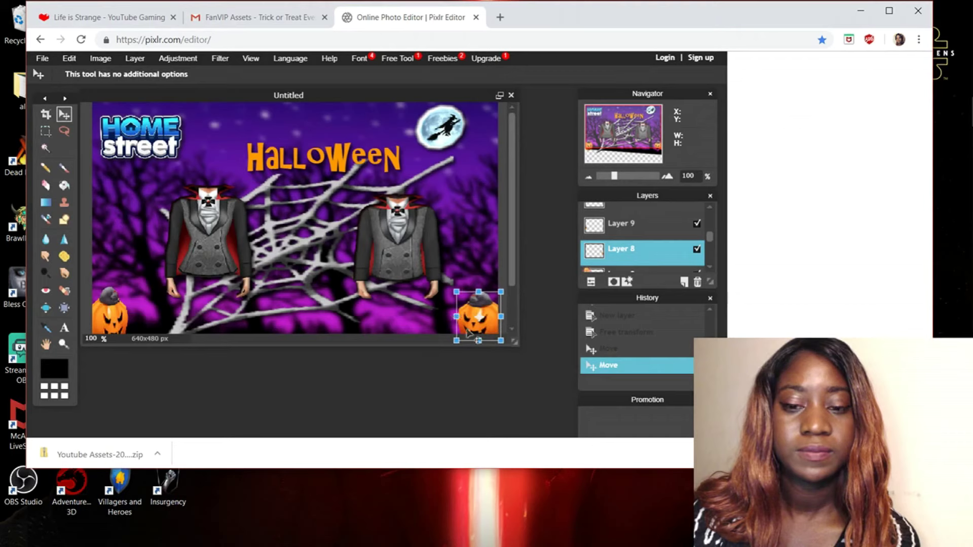
key(Return)
- Crop the Halloween graphic from 640x480 down to 640x363
click(45, 115)
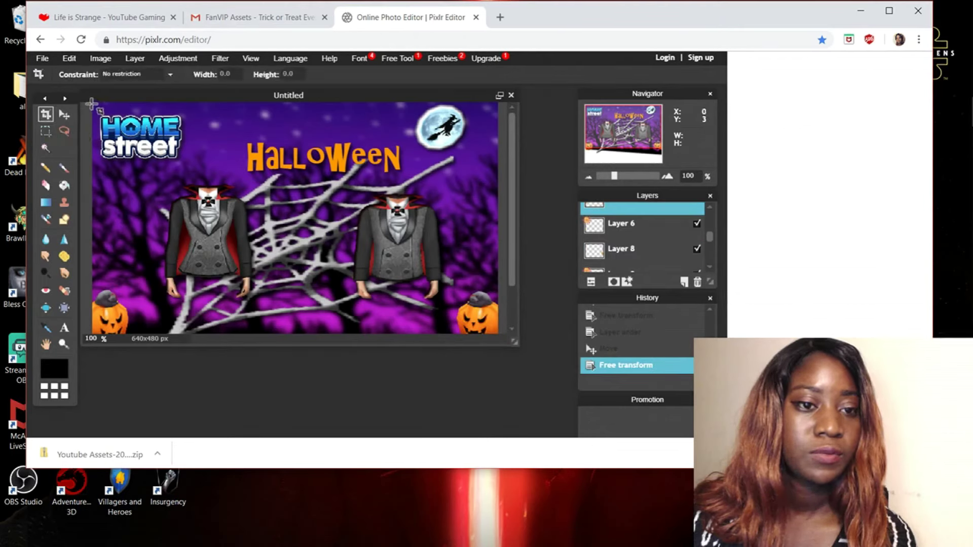
drag(92, 104, 499, 346)
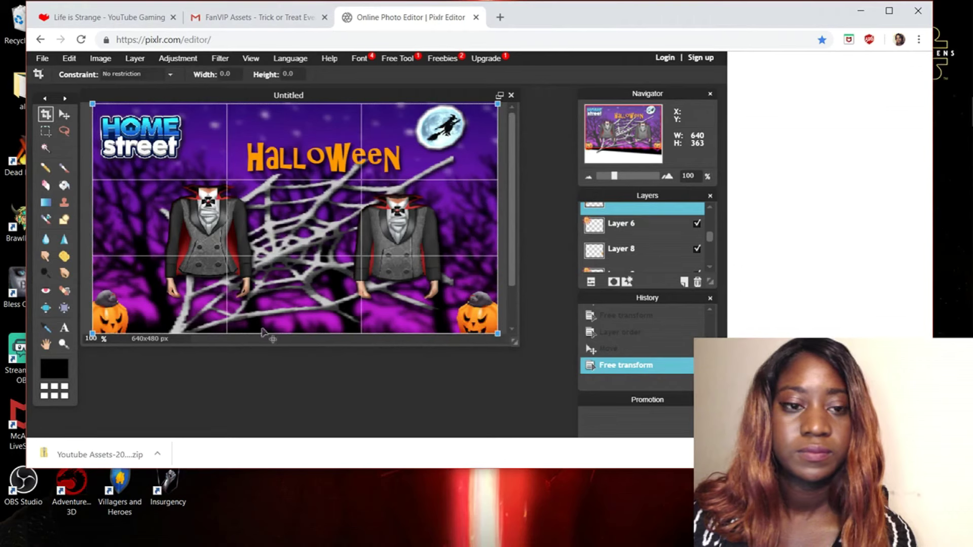
click(240, 350)
click(321, 272)
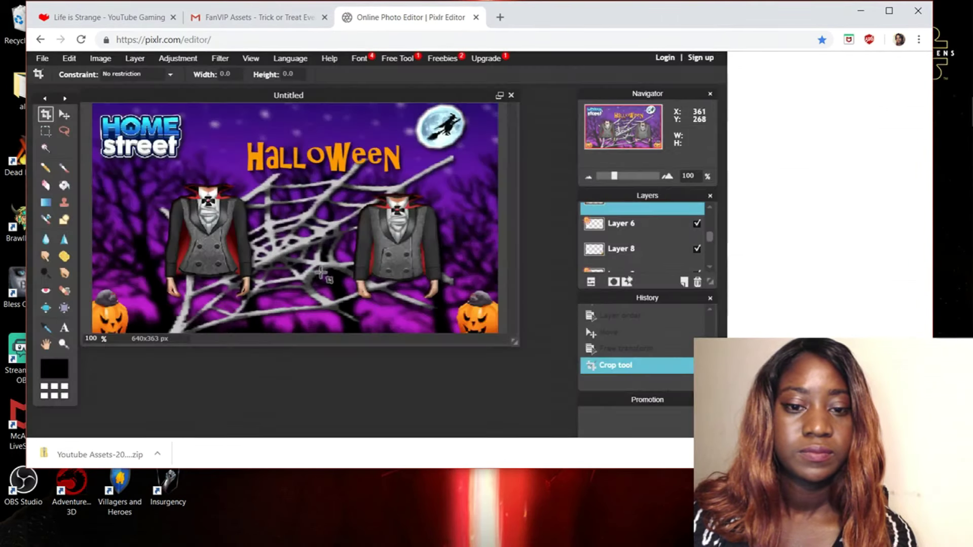
- Undo and redo the crop to compare the before and after versions
key(ctrl+z)
key(ctrl+y)
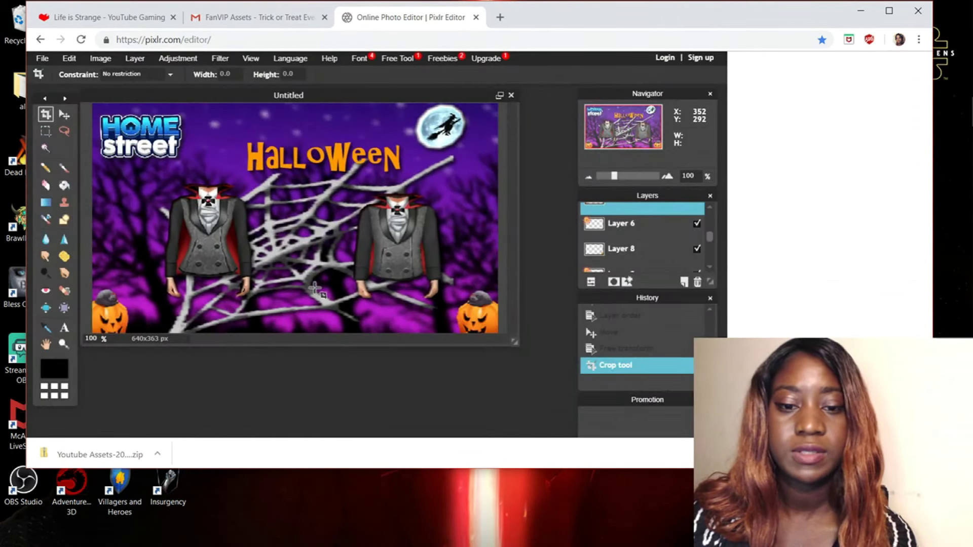
scroll(251, 267, down, 1)
scroll(211, 261, up, 1)
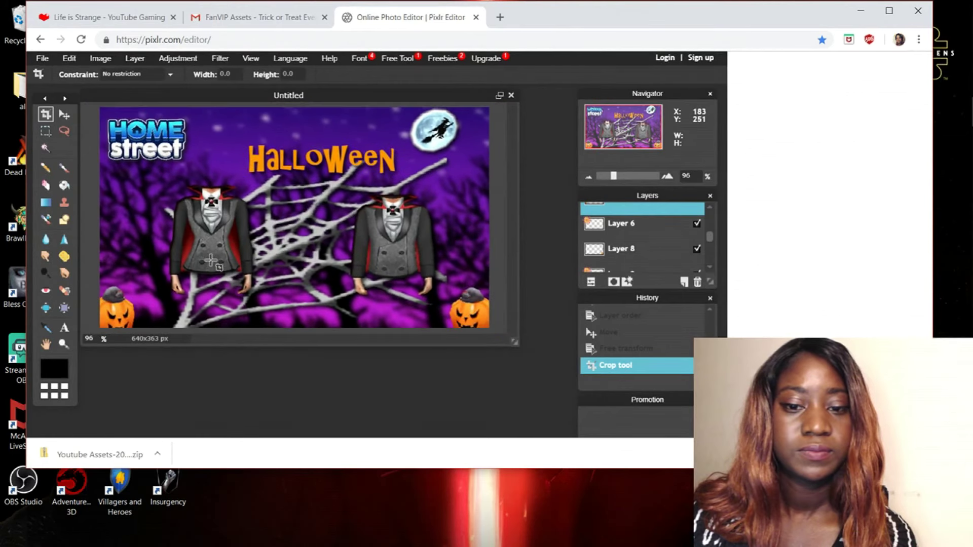
click(49, 64)
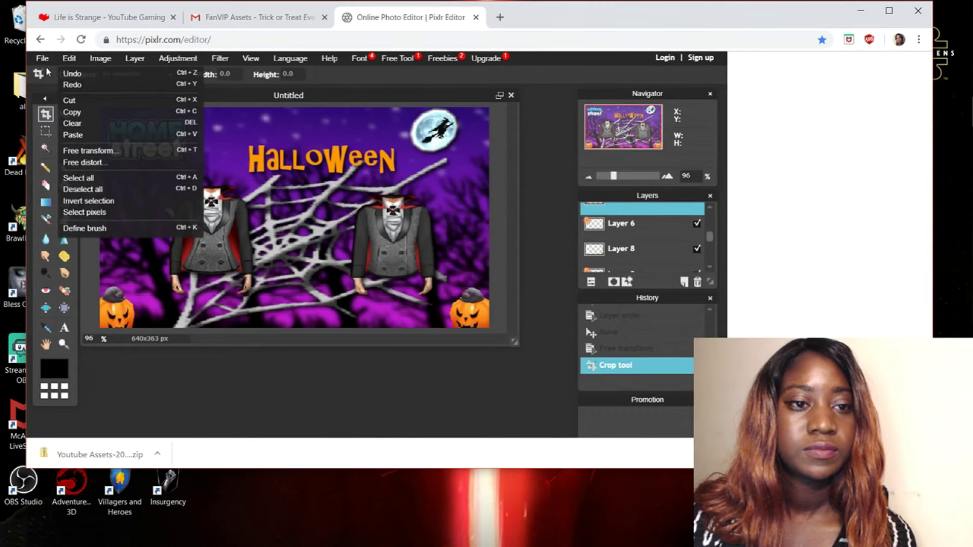
- Save the cropped graphic as a quality-100 JPEG, bringing up the Save As window
click(48, 112)
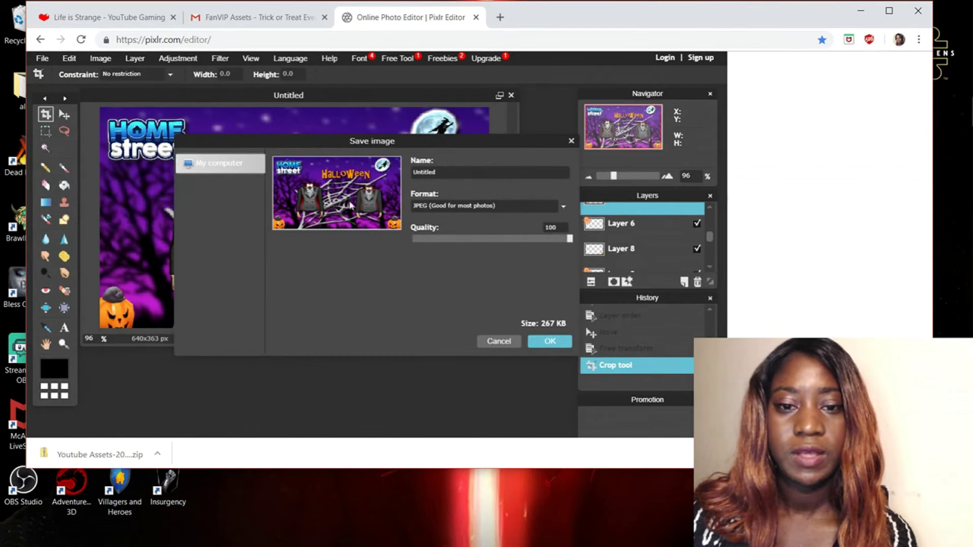
click(551, 342)
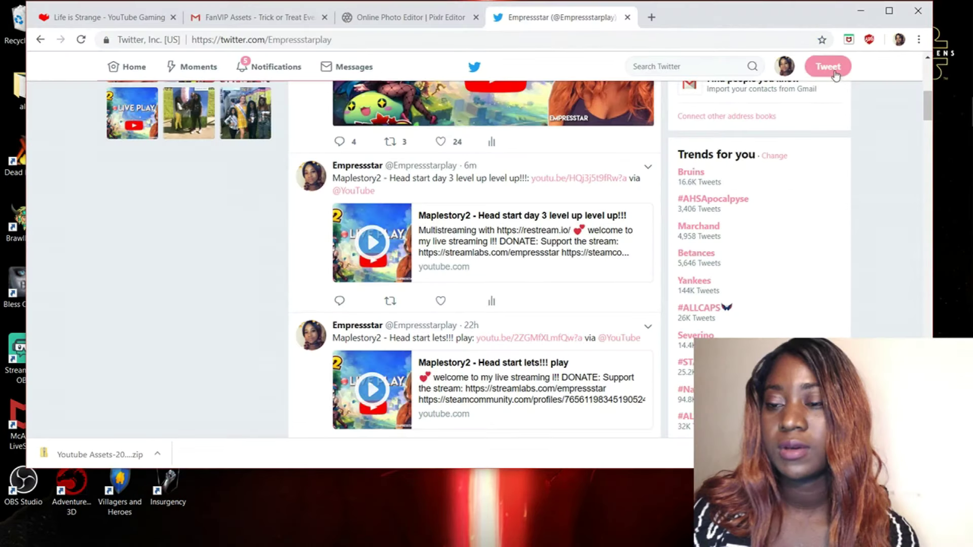
- Start a new tweet and attach the 'Halloween clothes' image as a photo
click(832, 71)
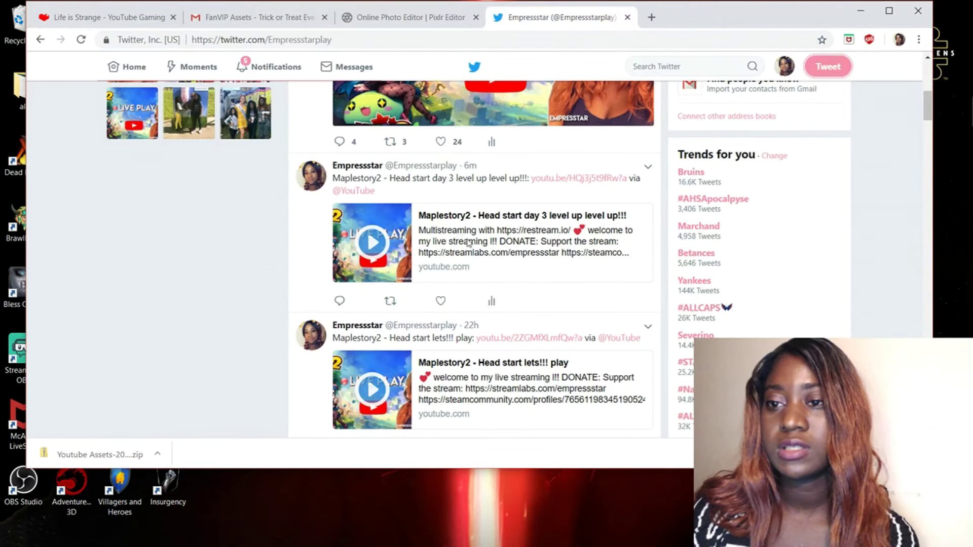
click(334, 181)
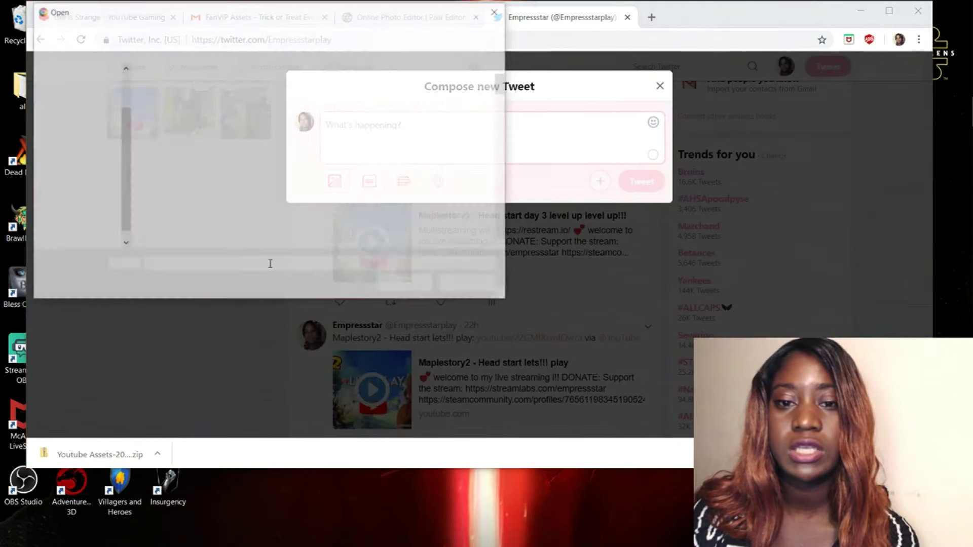
scroll(213, 243, down, 10)
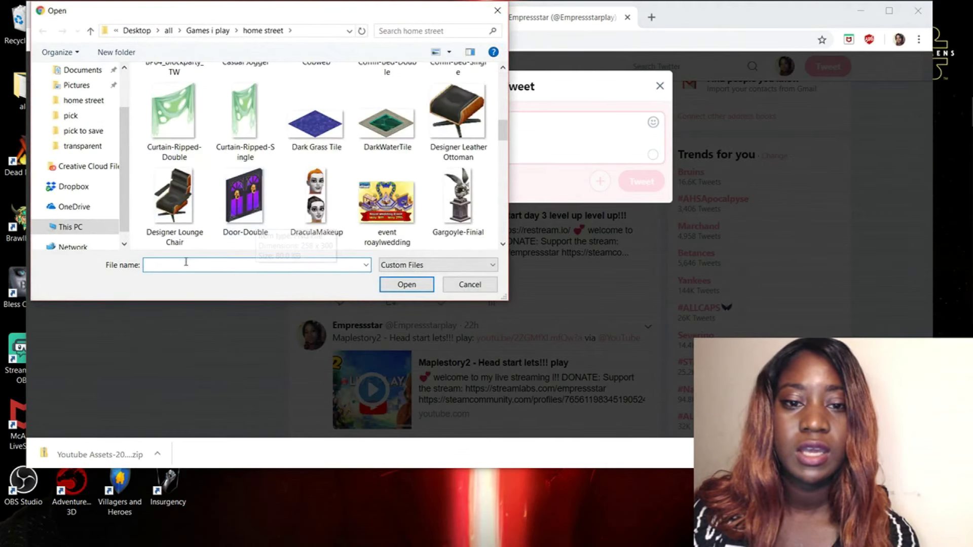
scroll(187, 161, down, 3)
scroll(202, 152, up, 2)
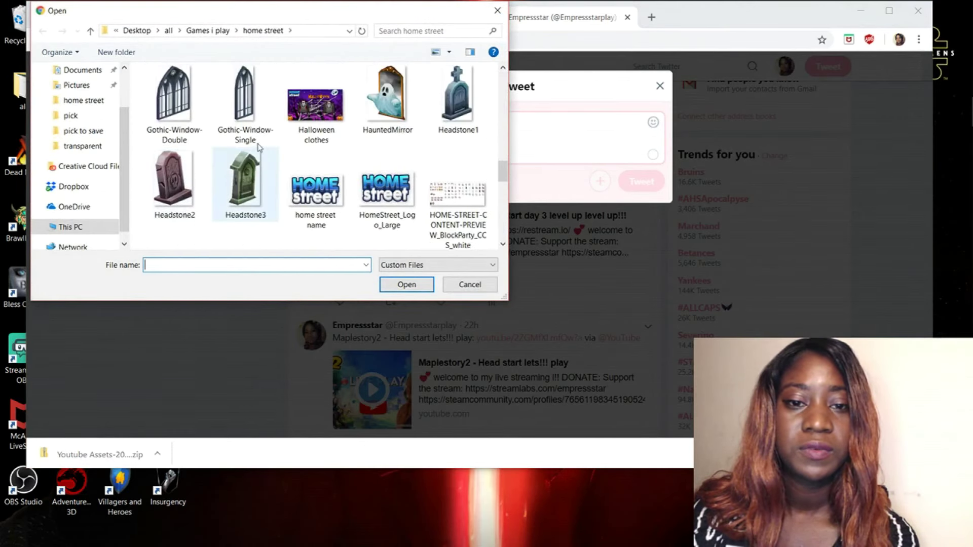
click(316, 106)
click(400, 283)
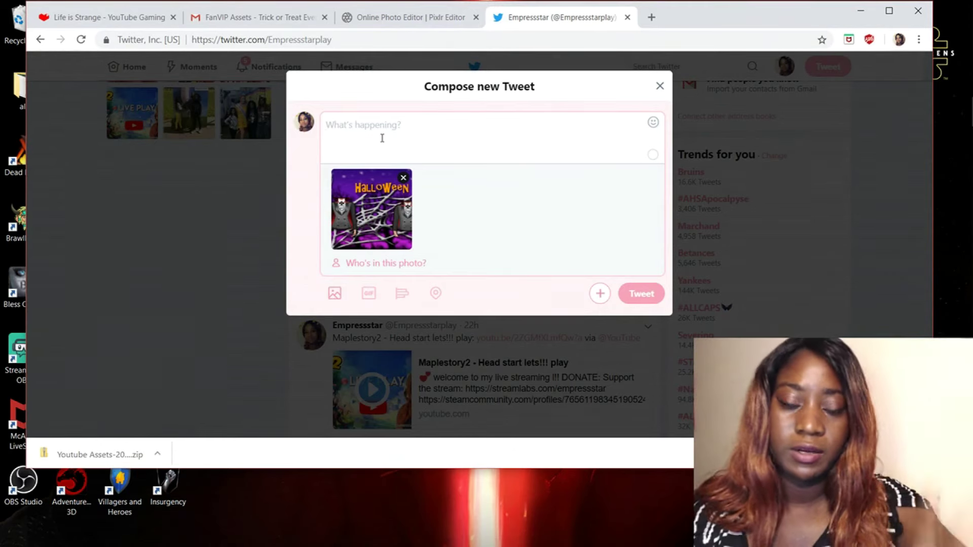
- Create a new blank image using the 640 x 480 size preset
text(ere)
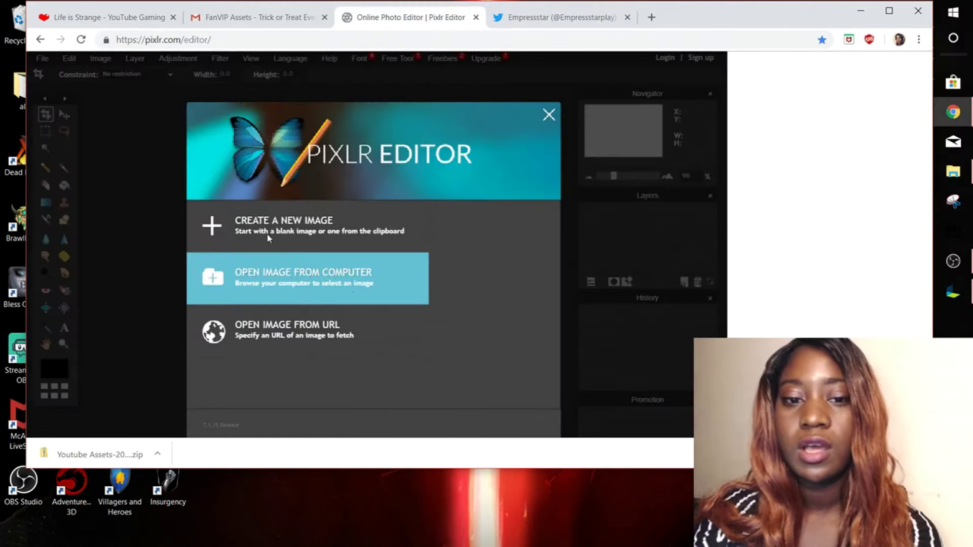
click(267, 231)
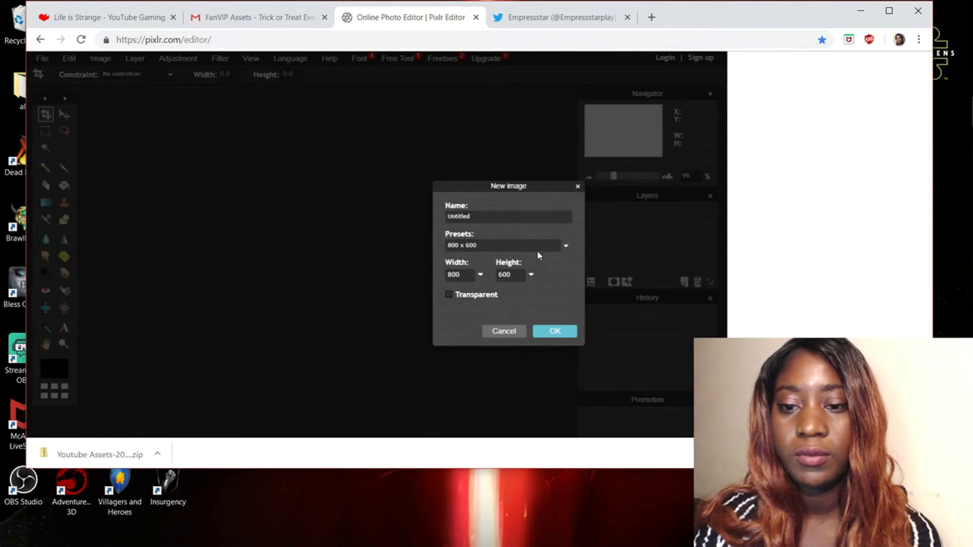
click(567, 249)
click(503, 274)
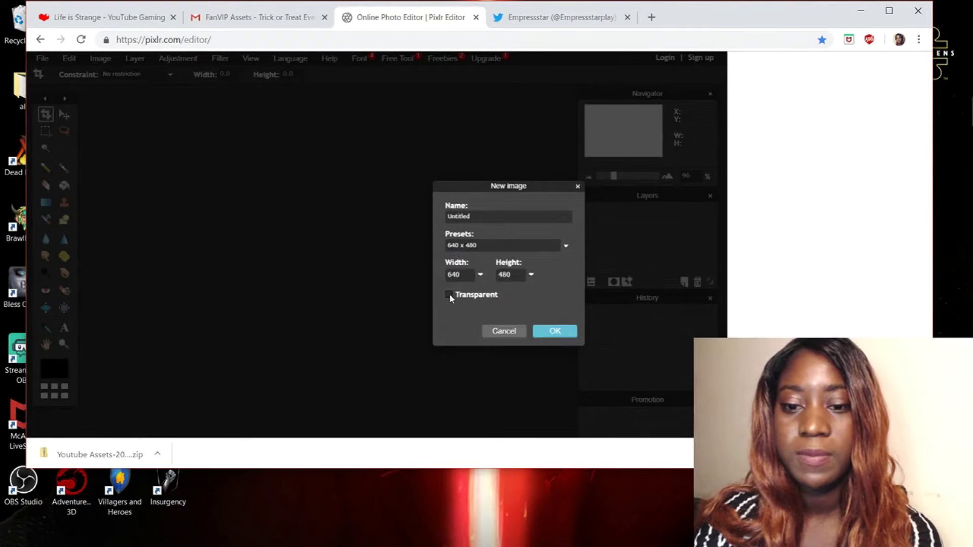
click(555, 332)
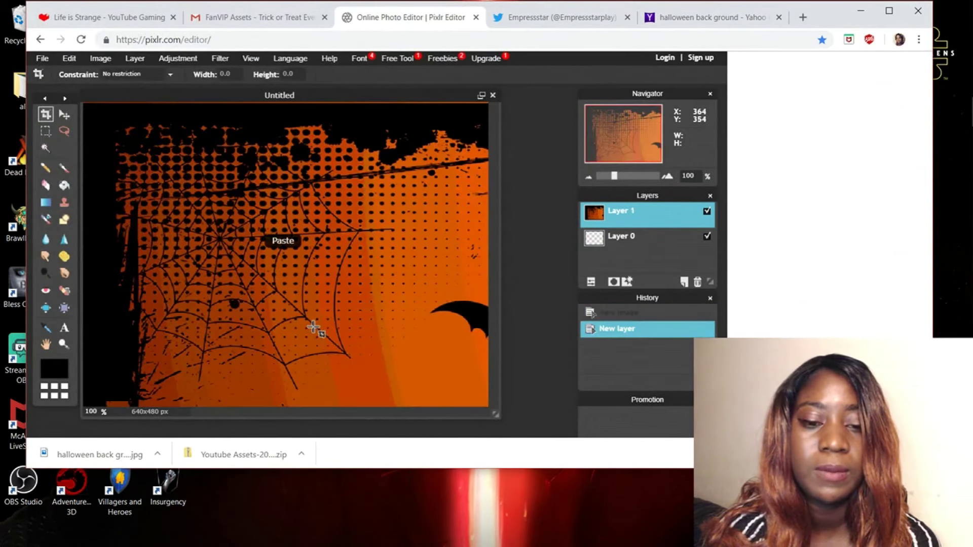
- Fit the orange pumpkin backdrop to the canvas and raise its contrast to 11
click(71, 59)
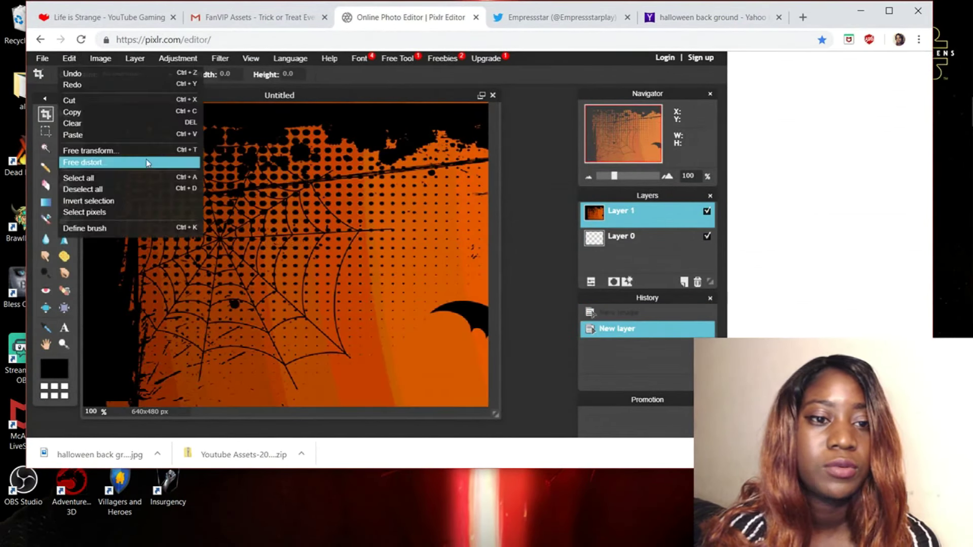
click(102, 159)
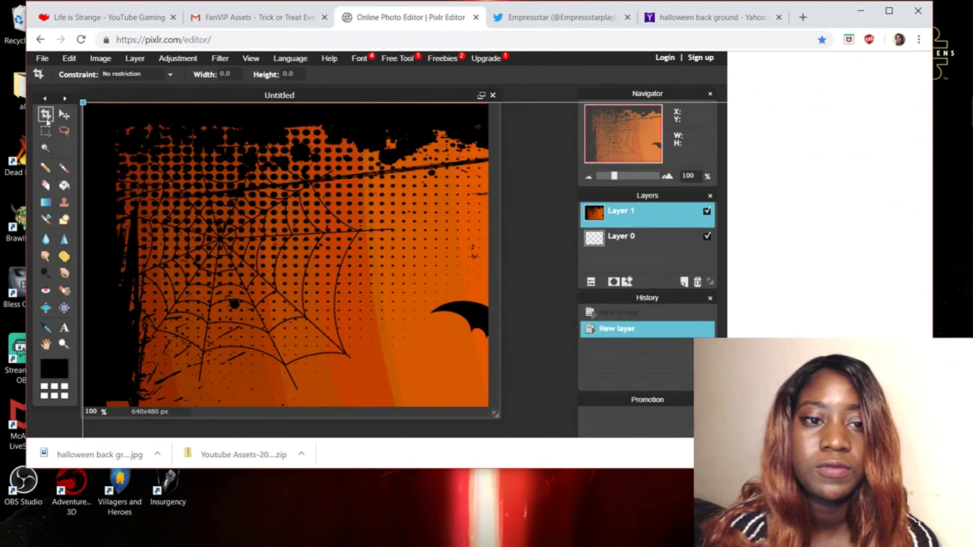
mouse_move(83, 105)
mouse_down()
mouse_move(109, 111)
mouse_move(174, 199)
mouse_move(344, 199)
mouse_move(62, 105)
mouse_move(204, 163)
mouse_move(326, 259)
mouse_move(420, 279)
mouse_move(222, 189)
mouse_move(83, 101)
mouse_up()
click(178, 58)
click(193, 75)
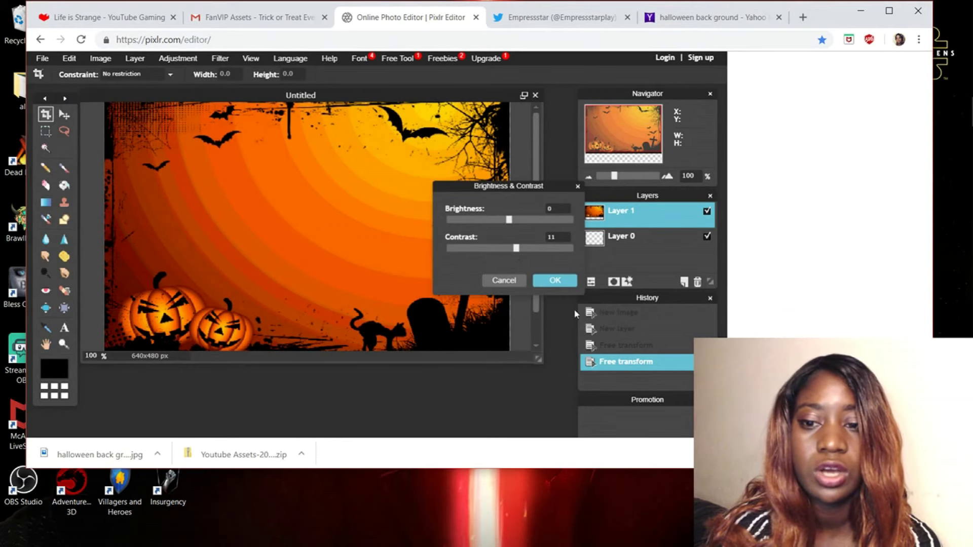
click(555, 281)
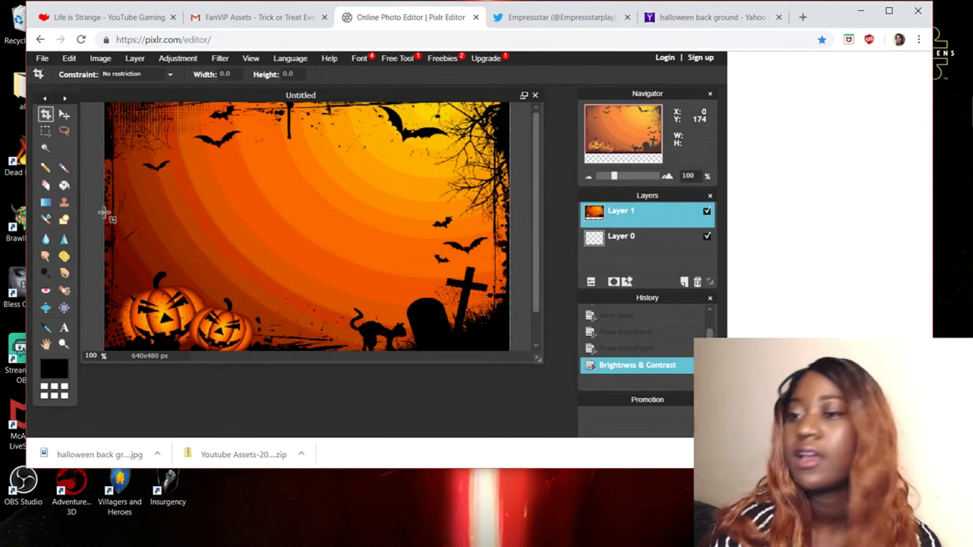
- Add the DraculaMakeup image as new Layer 2 above the orange pumpkin backdrop
click(135, 58)
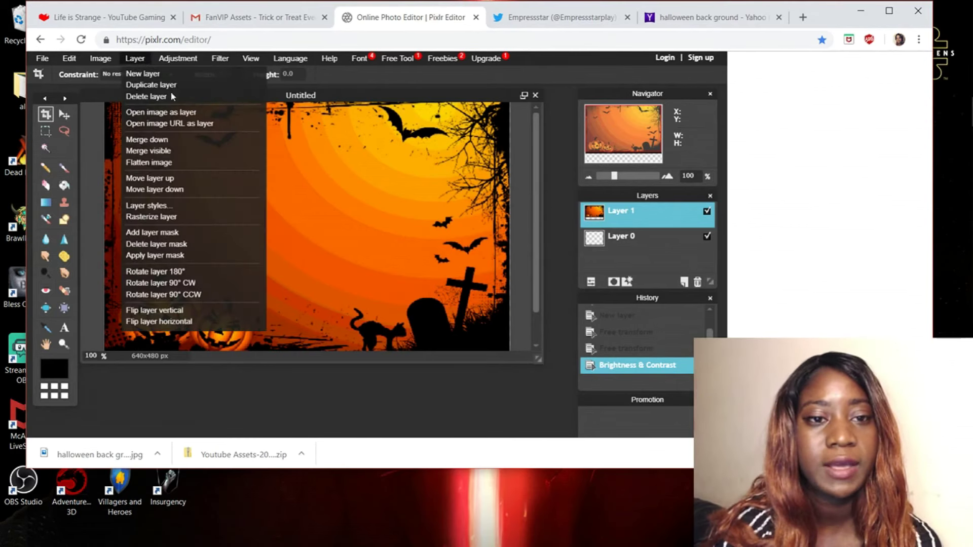
click(188, 118)
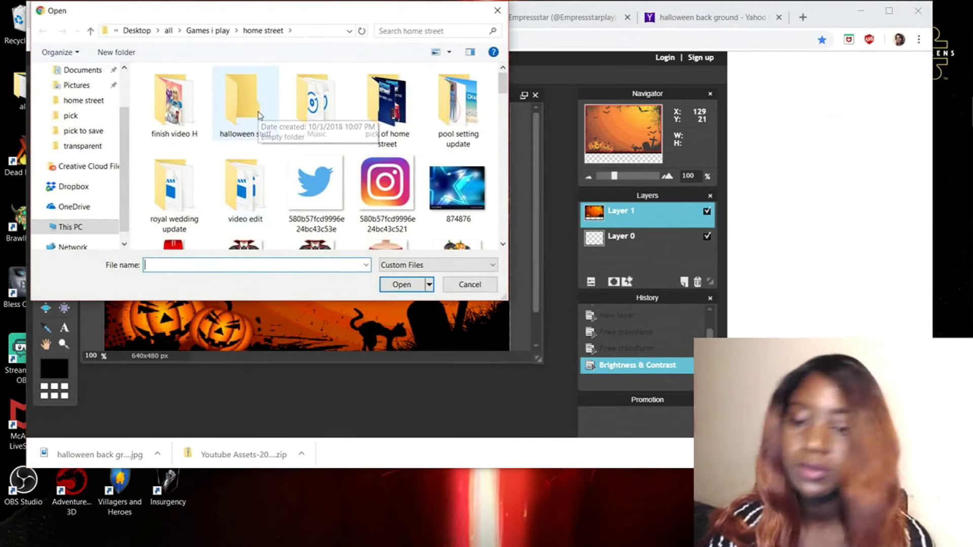
scroll(263, 117, down, 3)
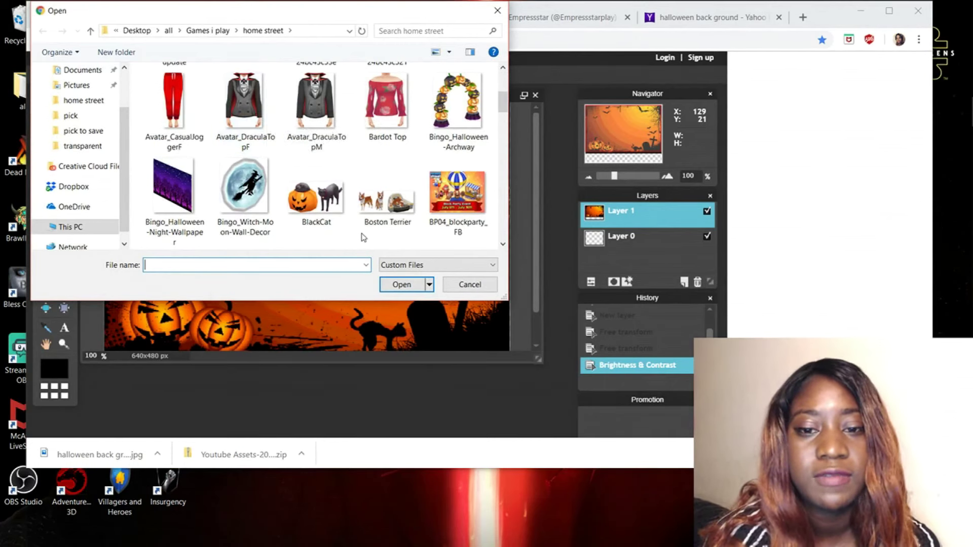
scroll(310, 193, down, 2)
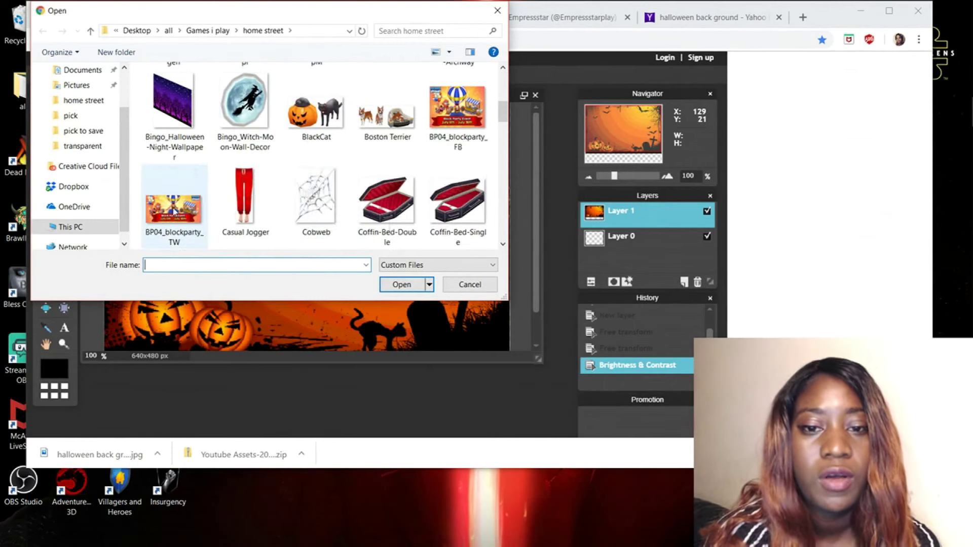
scroll(294, 208, down, 2)
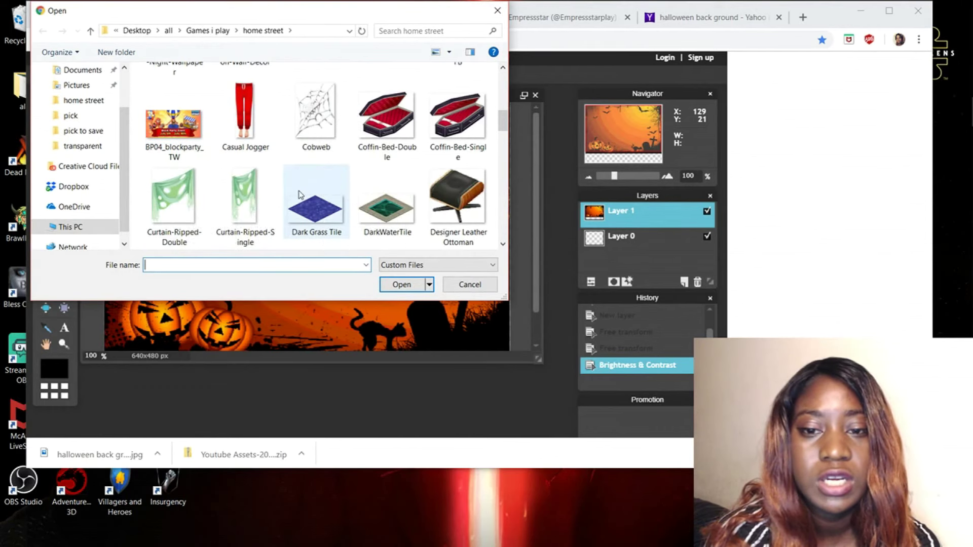
scroll(232, 209, down, 2)
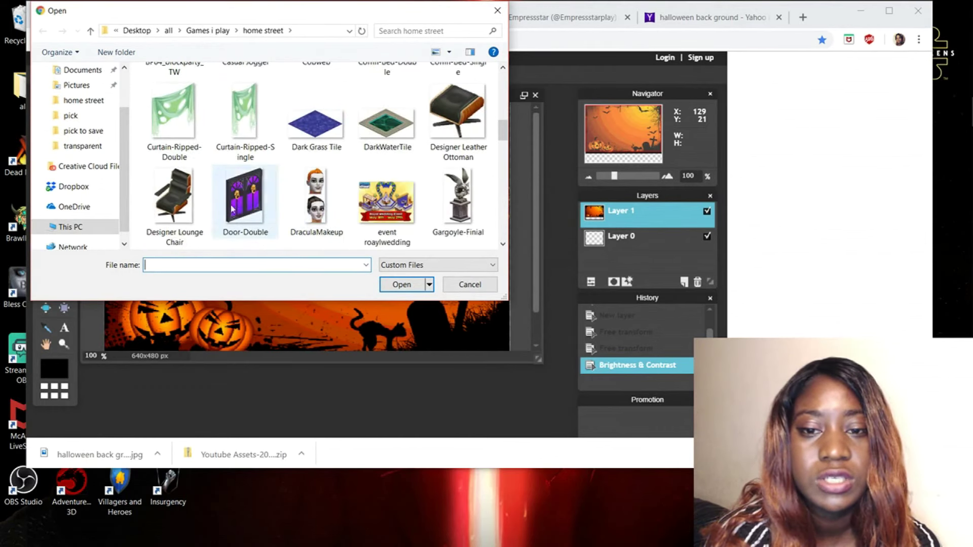
click(310, 197)
click(417, 287)
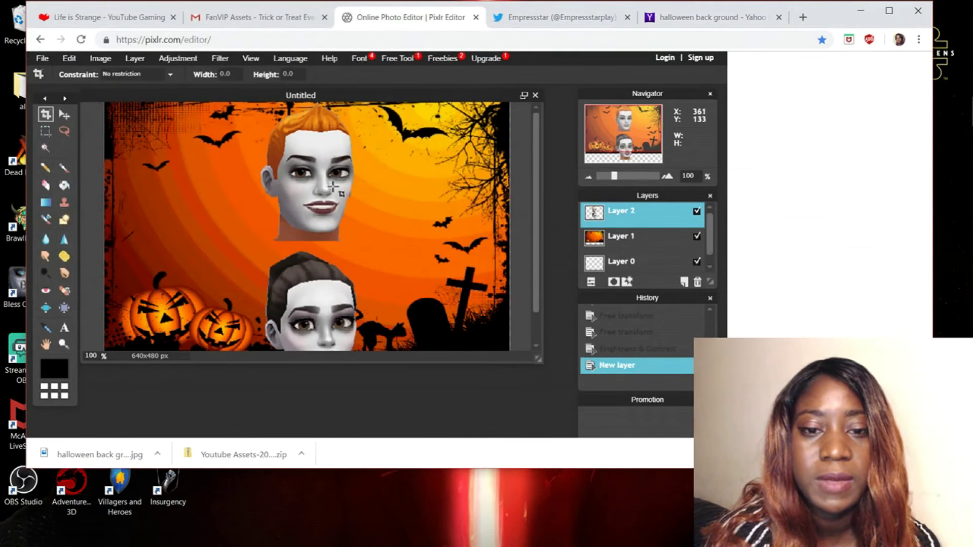
- Move the two-face image up and to the left above the pumpkins
click(64, 114)
drag(333, 192, 278, 266)
drag(282, 228, 275, 118)
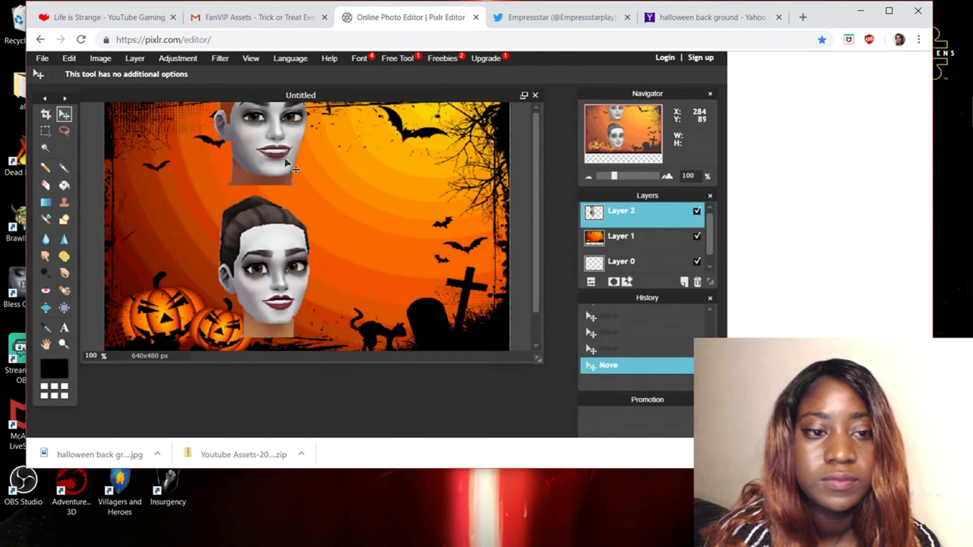
- Erase the lower face and move the remaining orange-haired face to the canvas's left side
click(46, 185)
mouse_move(278, 234)
mouse_down()
mouse_move(255, 228)
mouse_move(238, 243)
mouse_move(243, 252)
mouse_move(239, 213)
mouse_move(263, 207)
mouse_move(292, 219)
mouse_move(253, 208)
mouse_move(276, 241)
mouse_move(268, 269)
mouse_move(224, 264)
mouse_move(259, 285)
mouse_move(273, 321)
mouse_move(205, 270)
mouse_up()
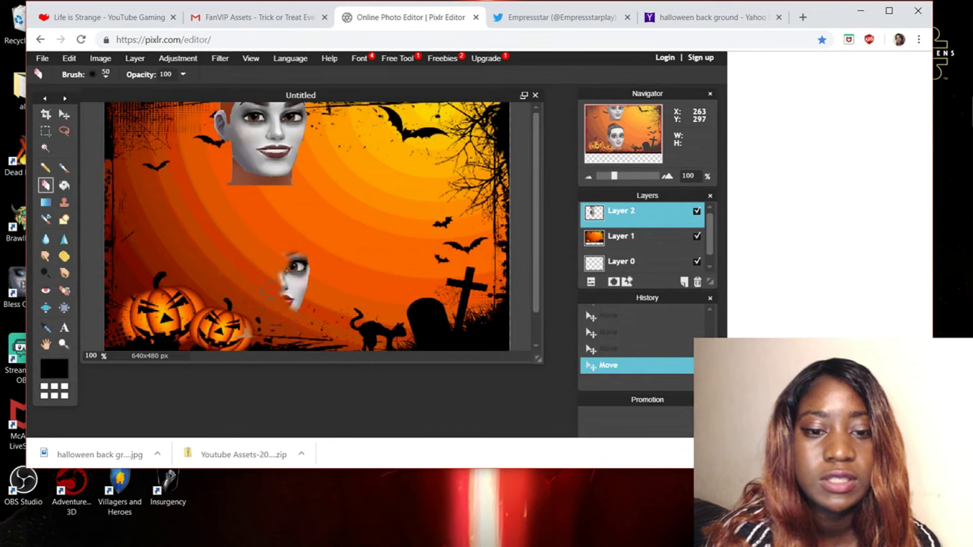
drag(269, 290, 315, 269)
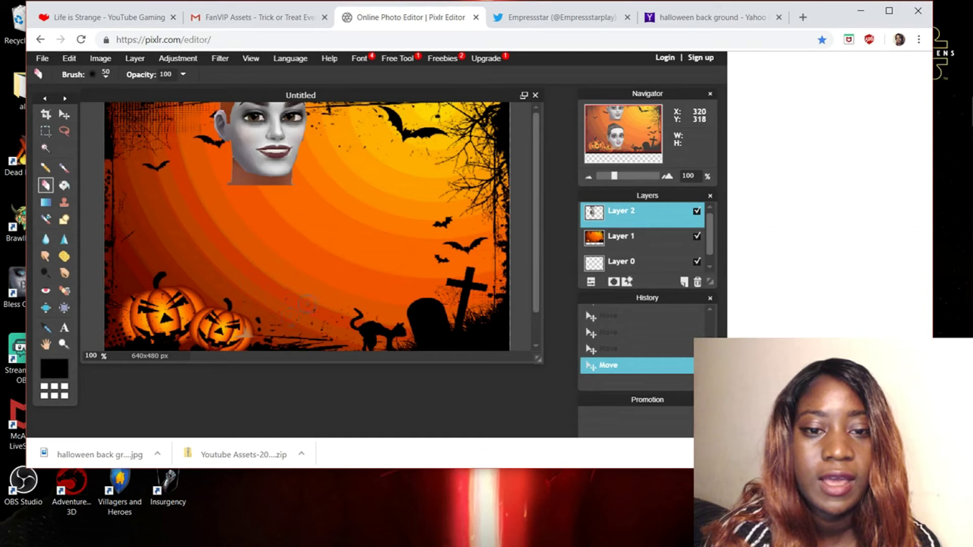
click(64, 116)
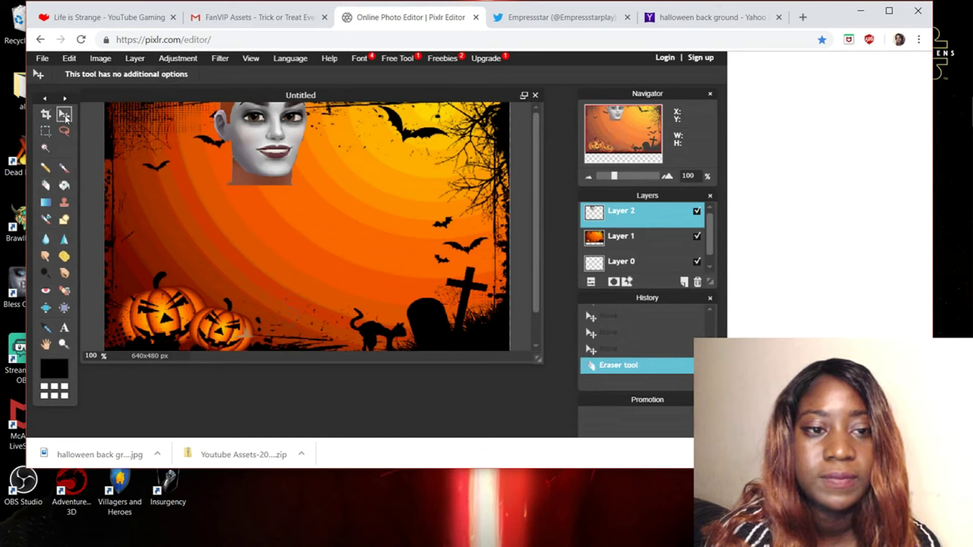
drag(277, 149, 191, 247)
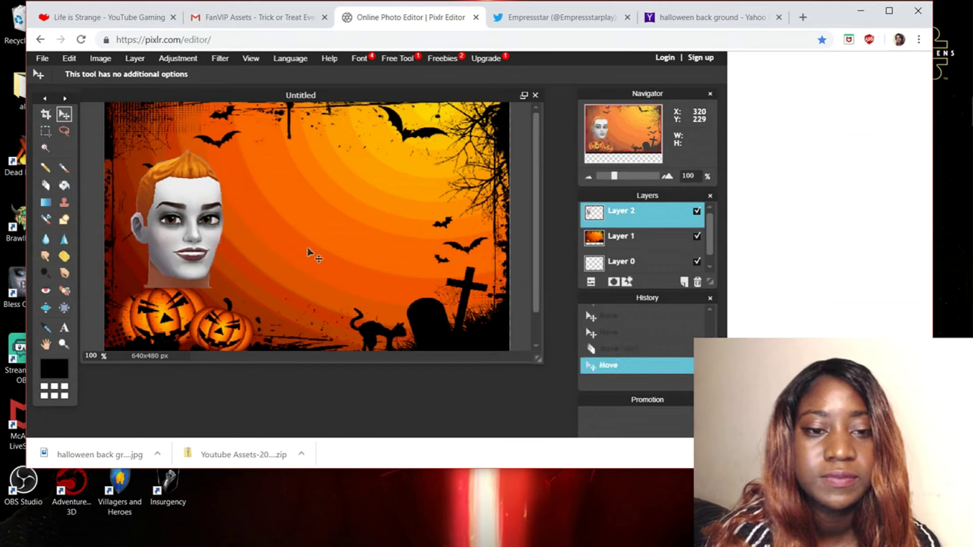
- Paste the two-face image as a new layer, mirror it, widen it slightly and place it right of centre
key(ctrl+v)
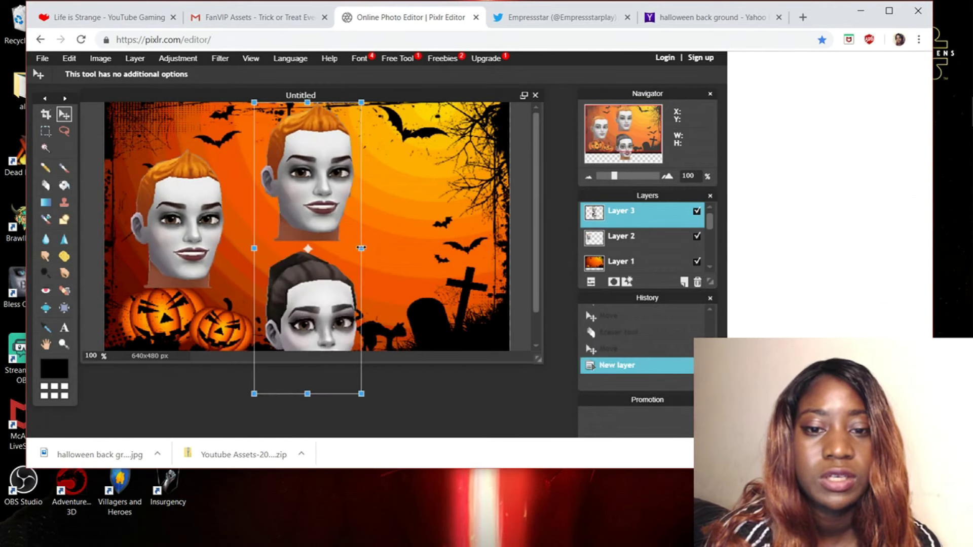
drag(361, 248, 258, 249)
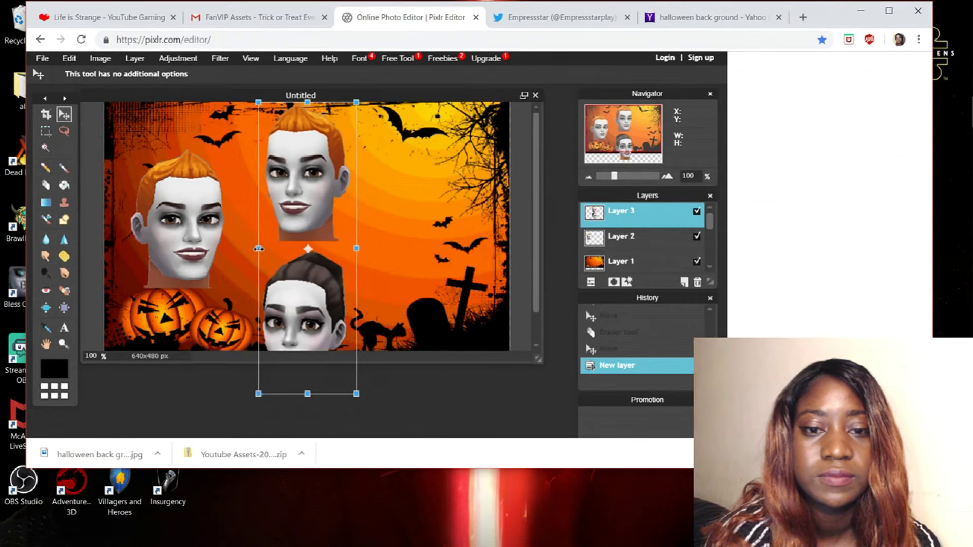
drag(329, 193, 377, 209)
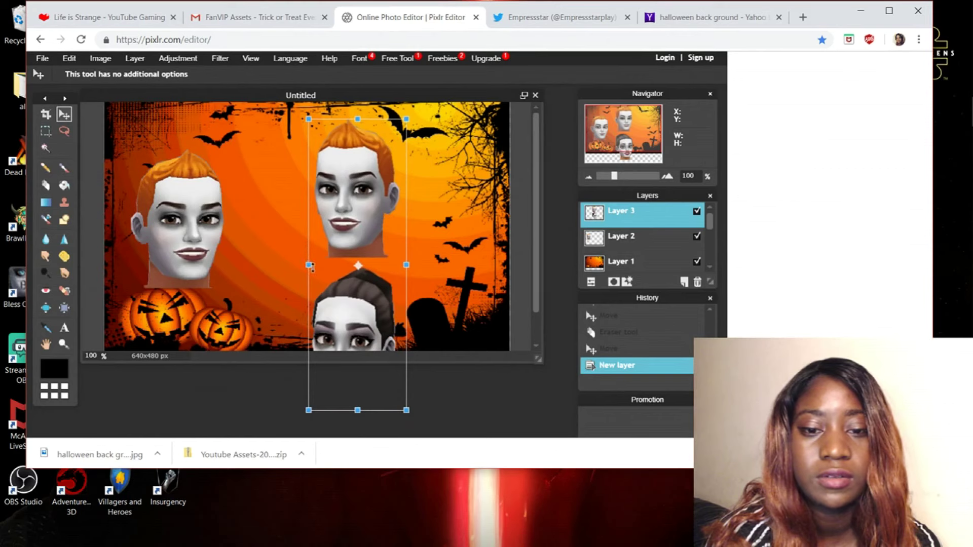
drag(311, 267, 303, 263)
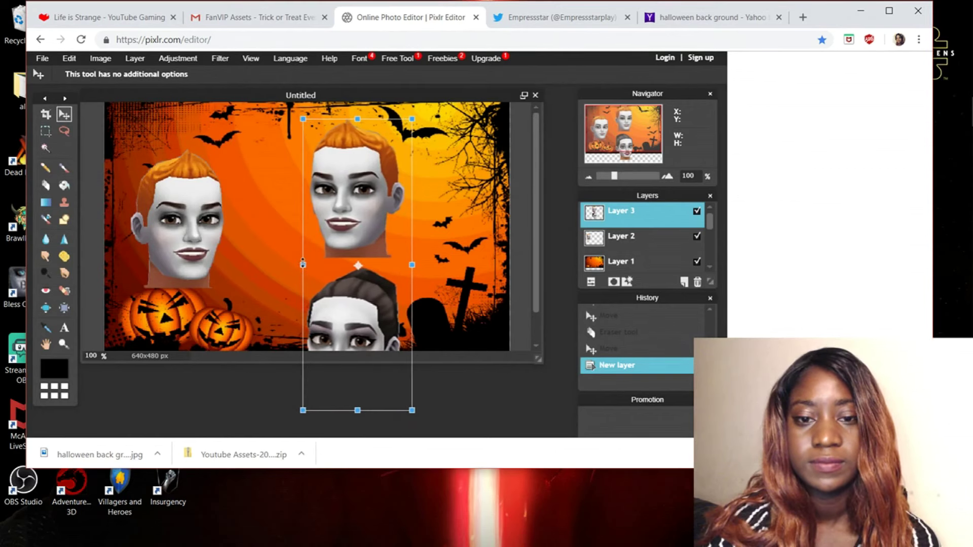
click(281, 276)
click(312, 272)
drag(364, 319, 367, 339)
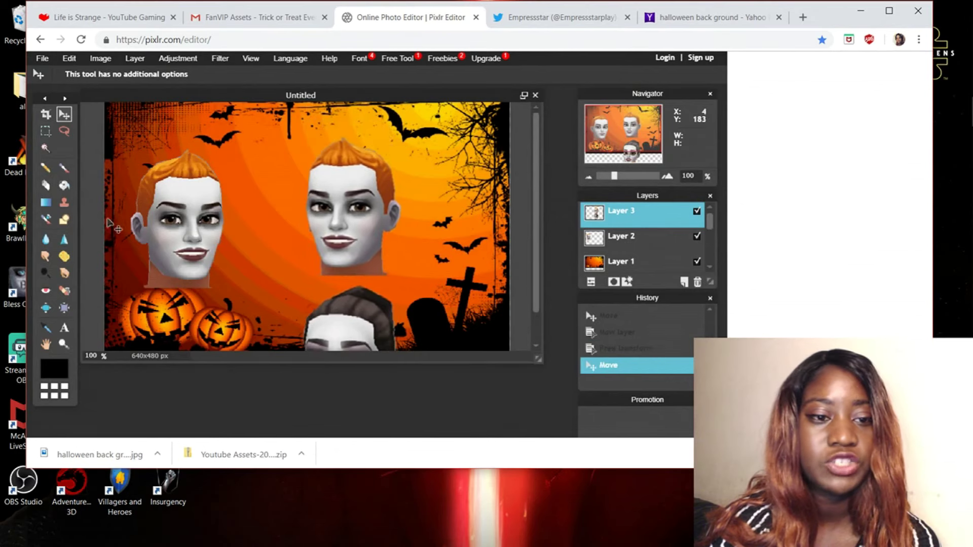
- Erase the extra orange-haired face from the pasted layer
click(49, 192)
mouse_move(406, 205)
mouse_down()
mouse_move(329, 188)
mouse_move(360, 170)
mouse_move(321, 182)
mouse_move(306, 164)
mouse_move(350, 156)
mouse_move(396, 173)
mouse_move(410, 201)
mouse_move(332, 207)
mouse_move(333, 188)
mouse_move(319, 214)
mouse_move(353, 237)
mouse_move(338, 238)
mouse_move(341, 247)
mouse_move(369, 259)
mouse_move(342, 266)
mouse_move(379, 254)
mouse_up()
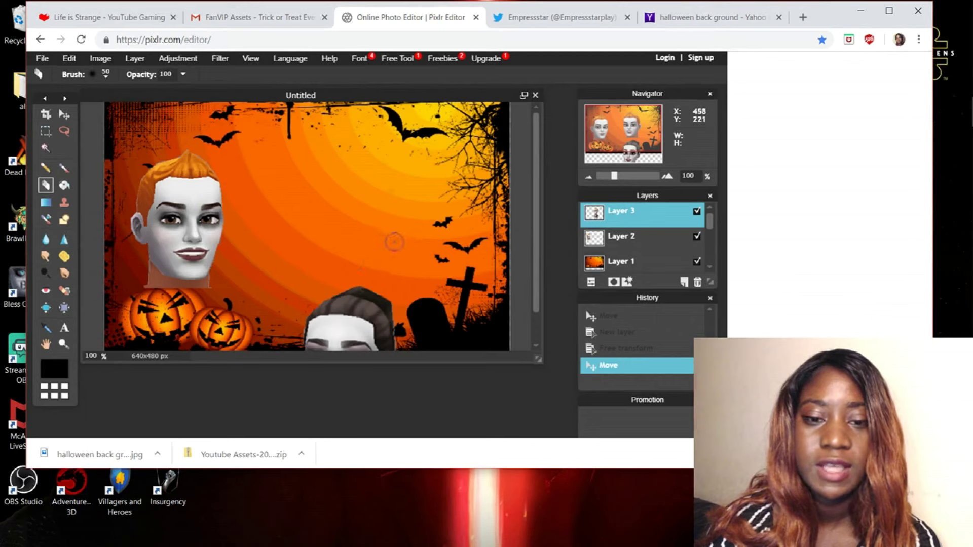
drag(348, 234, 349, 236)
- Move the dark-haired face to centre beside the other face and reorder the layers
click(65, 114)
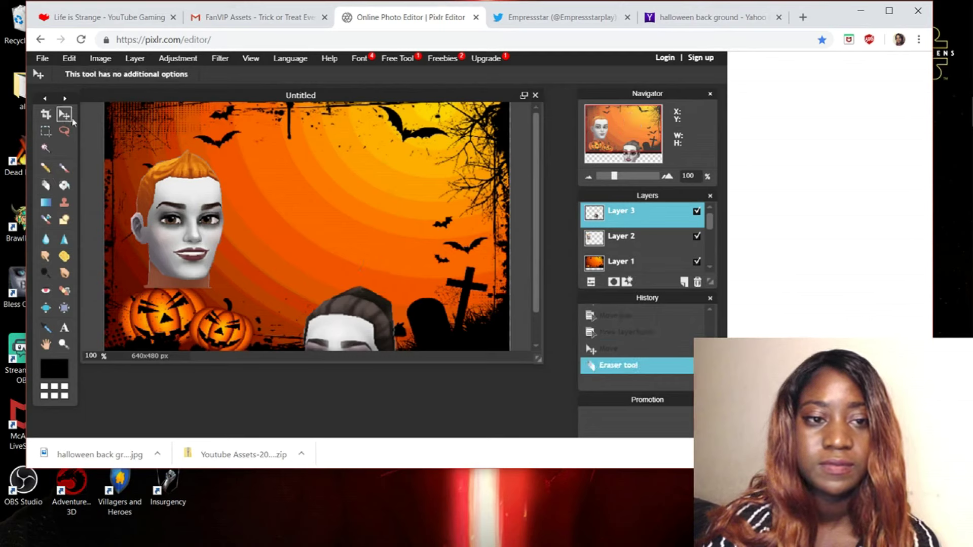
drag(377, 311, 379, 183)
drag(226, 234, 174, 238)
drag(388, 236, 329, 236)
drag(602, 262, 616, 245)
- Nudge the orange-haired face closer and shrink a headstone small with a drop shadow
drag(192, 244, 254, 244)
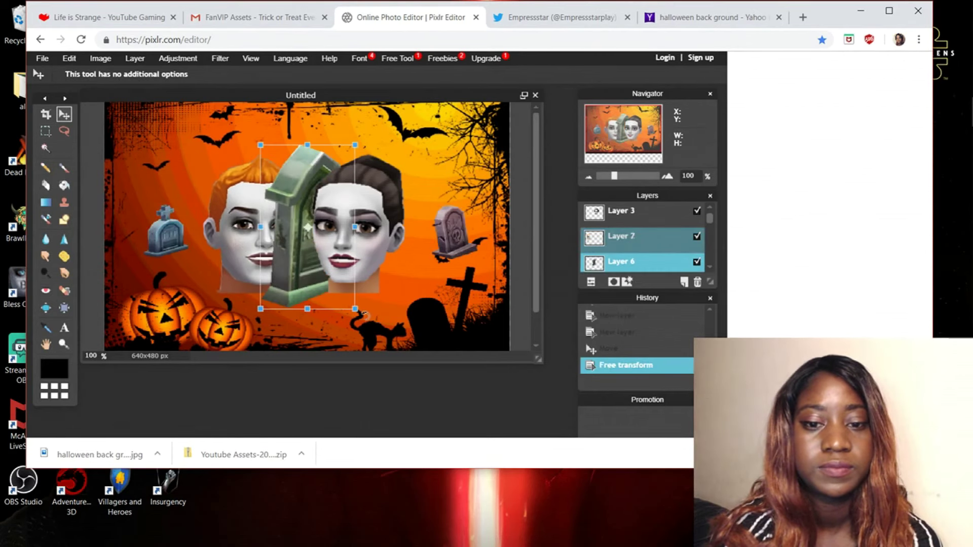
drag(356, 309, 317, 310)
click(325, 293)
click(332, 270)
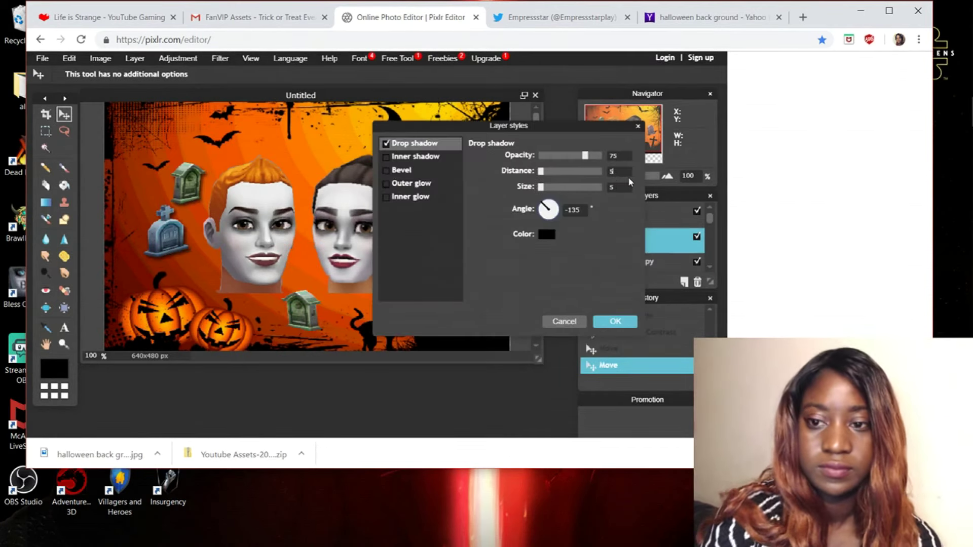
click(616, 321)
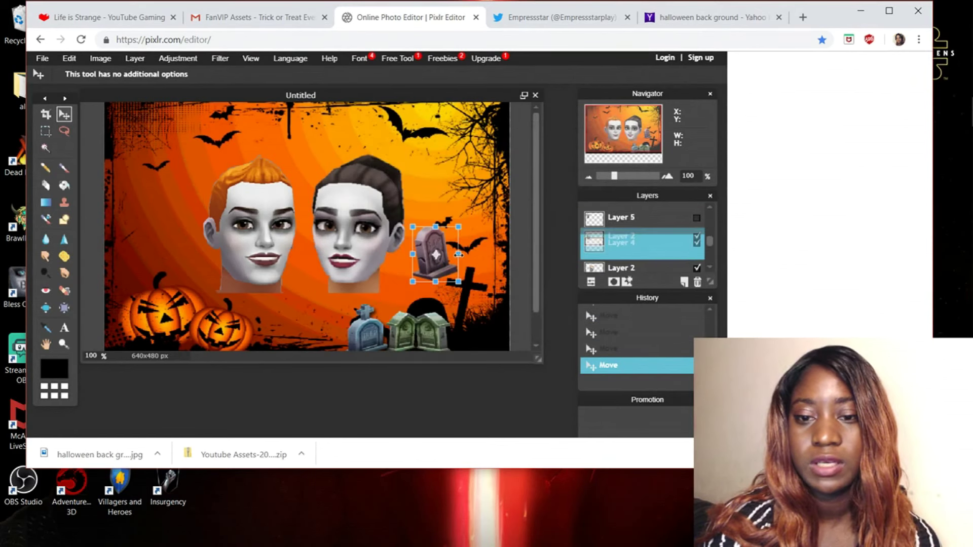
- Place the purple headstone beside the others, made wider and shorter
mouse_move(428, 258)
mouse_down()
mouse_move(441, 260)
mouse_move(415, 259)
mouse_up()
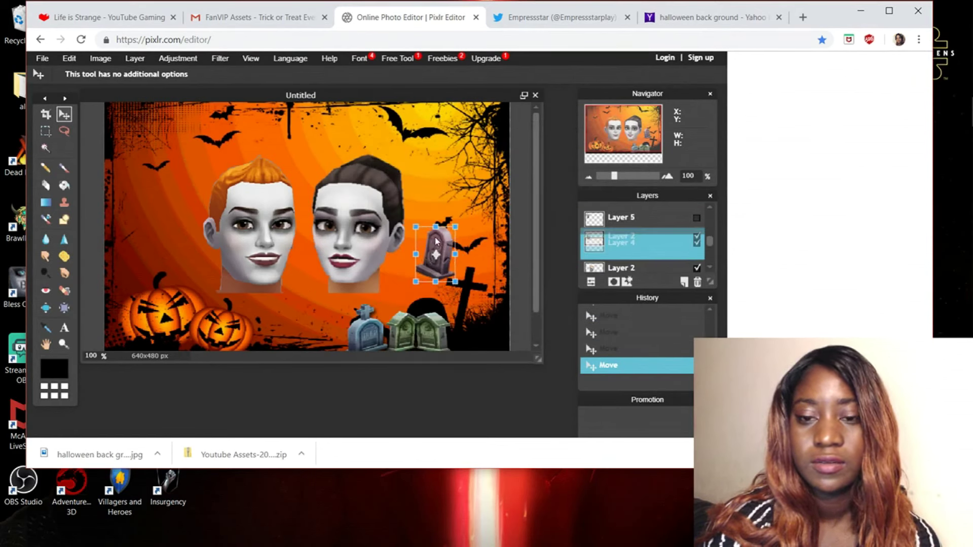
drag(435, 226, 471, 331)
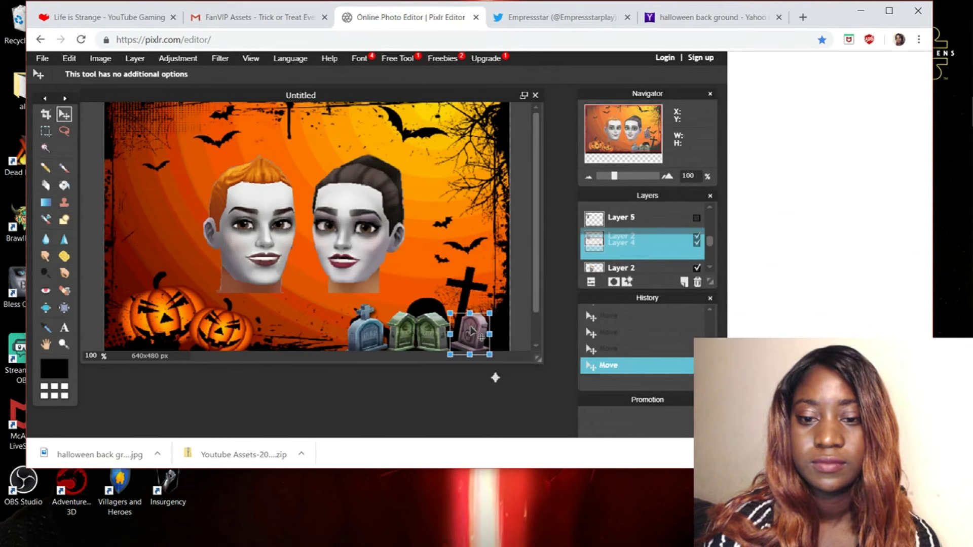
click(363, 309)
click(334, 271)
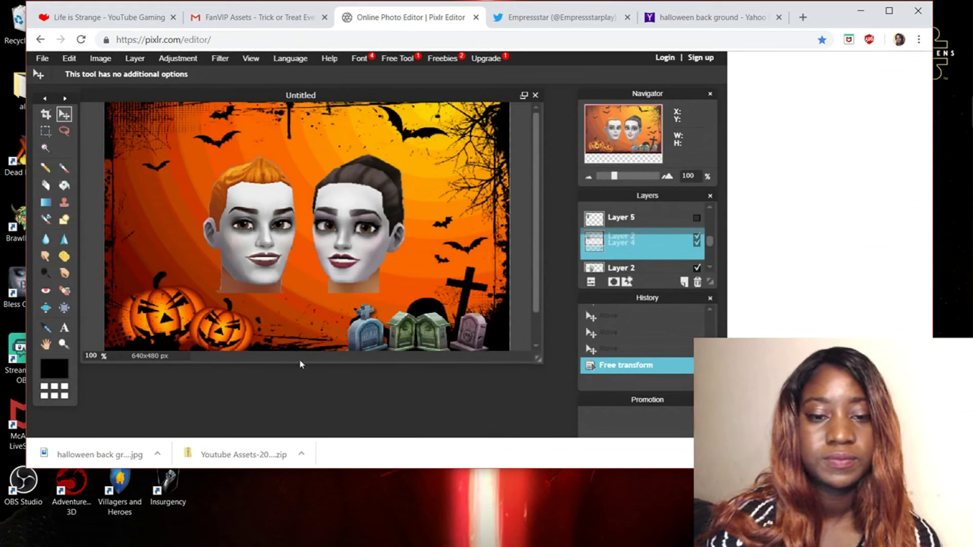
- Shift the orange-haired head slightly right and down and adjust the dark-haired head's position
scroll(622, 248, down, 1)
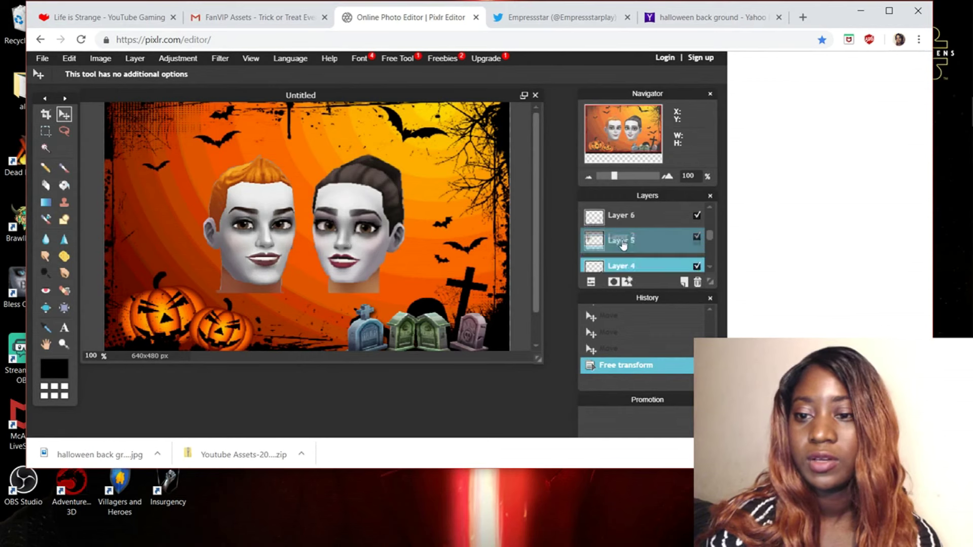
click(629, 253)
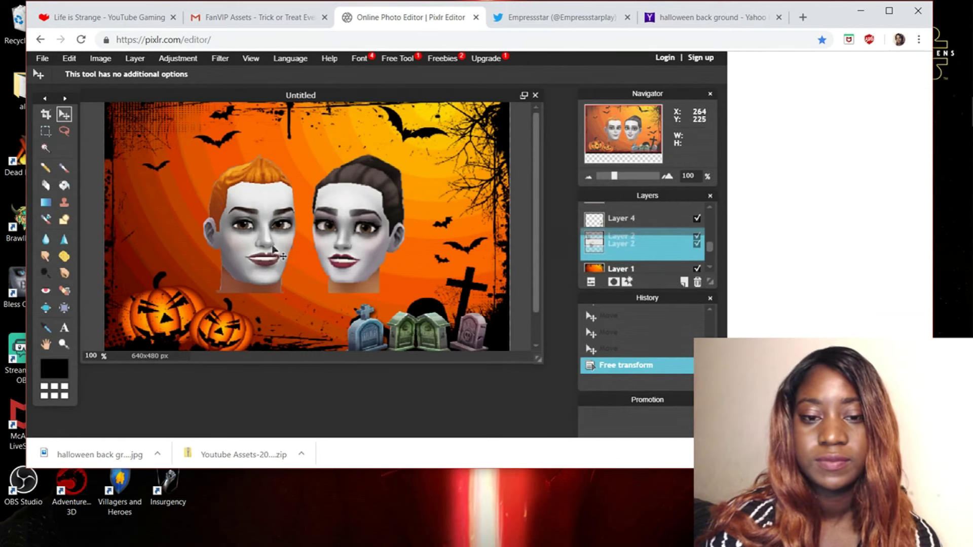
drag(272, 246, 280, 254)
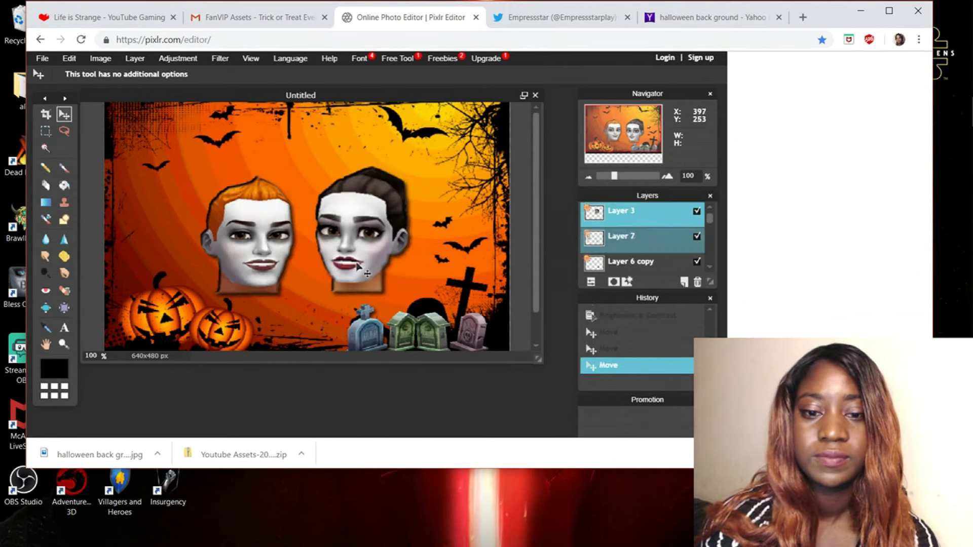
drag(355, 265, 359, 270)
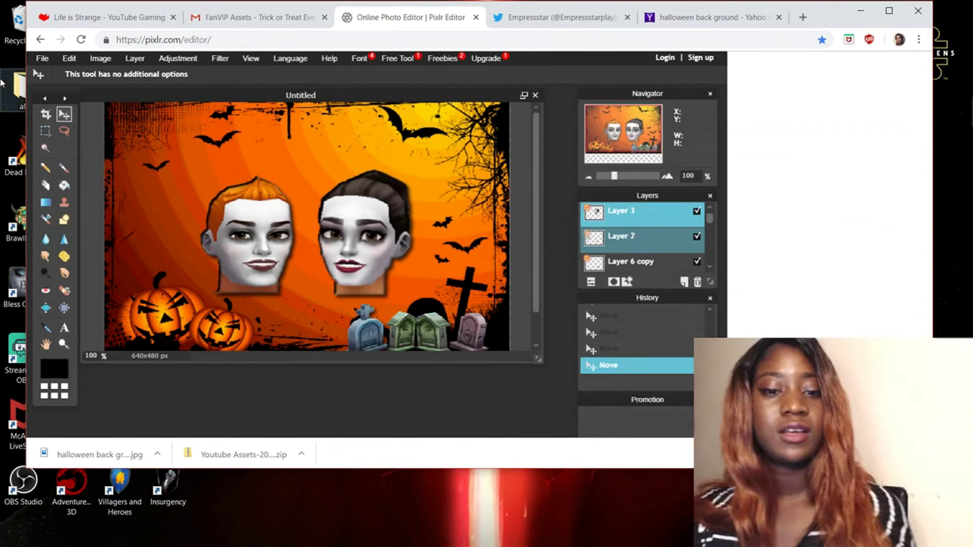
- Start adding an image file as a new layer from the Layer menu
click(177, 58)
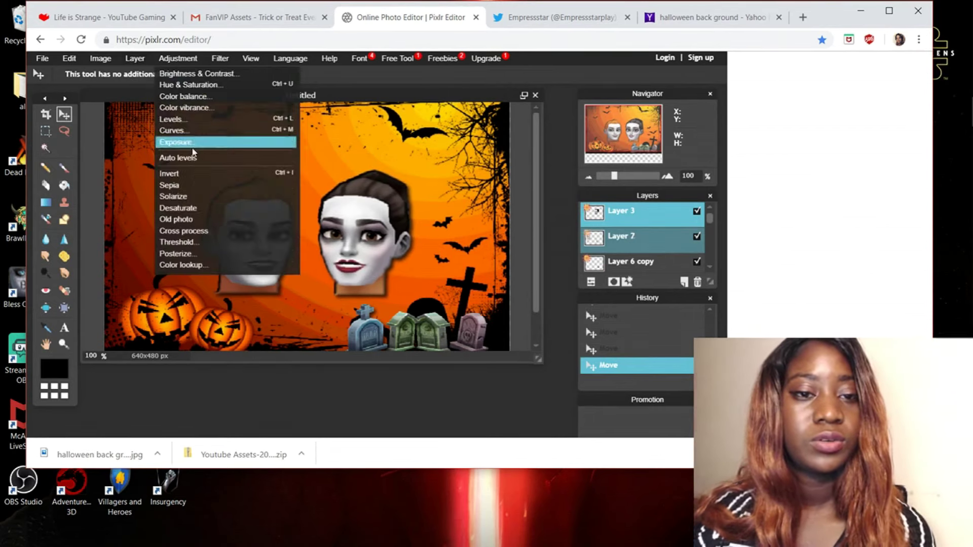
click(134, 58)
click(157, 112)
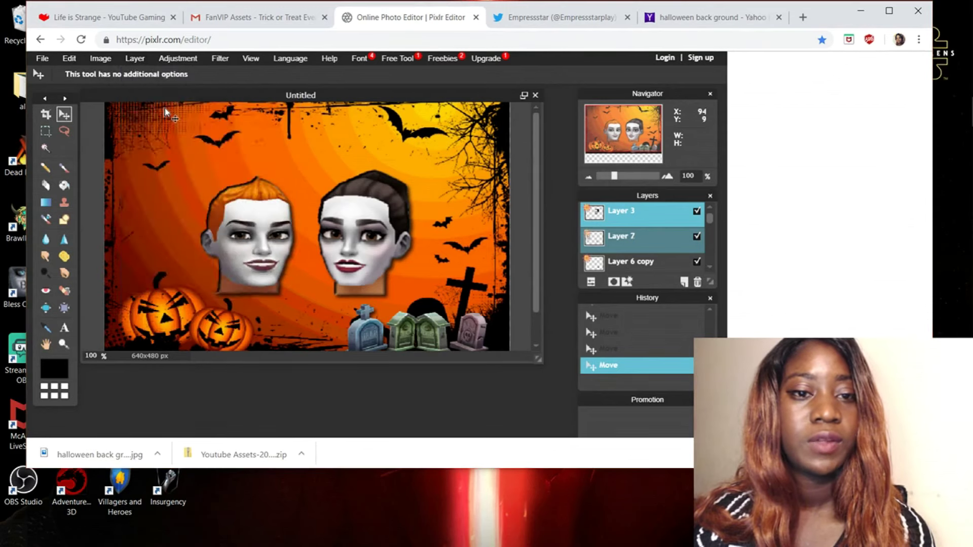
- Select HomeStreet_Logo_Large in the home street folder to add it as a layer
scroll(303, 167, down, 7)
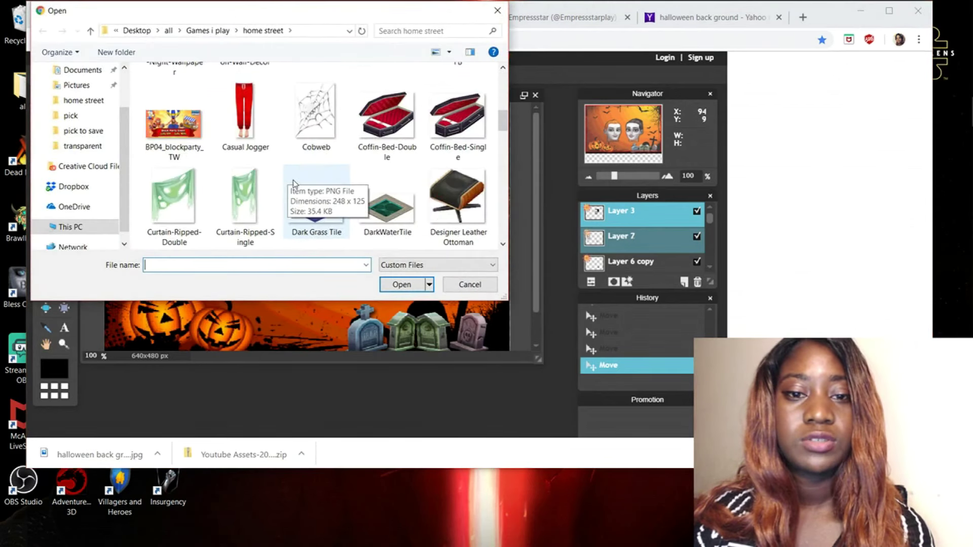
scroll(362, 181, down, 3)
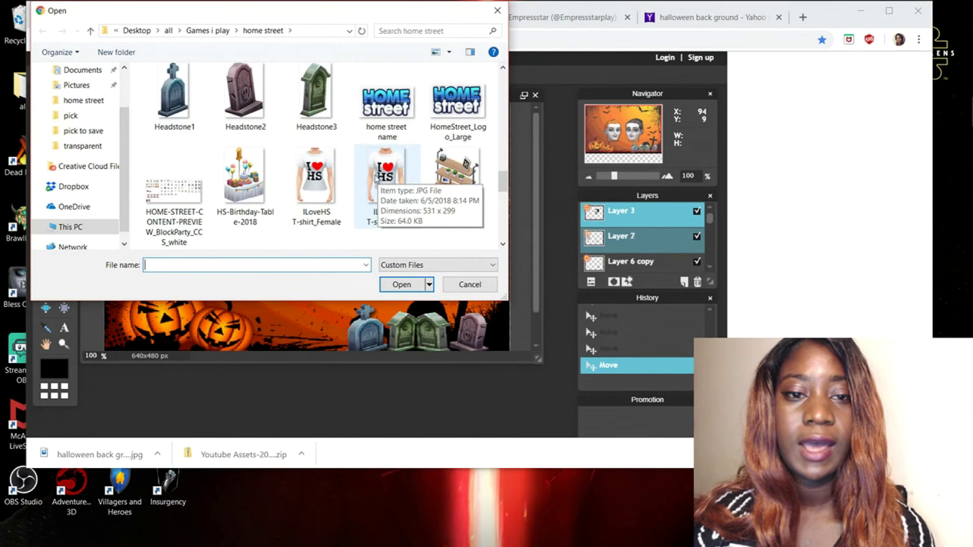
click(387, 106)
double_click(475, 116)
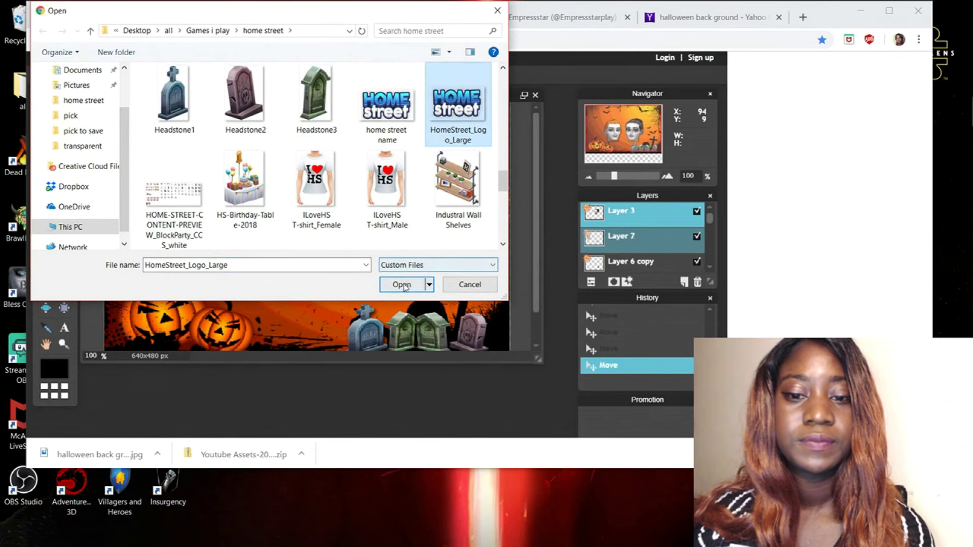